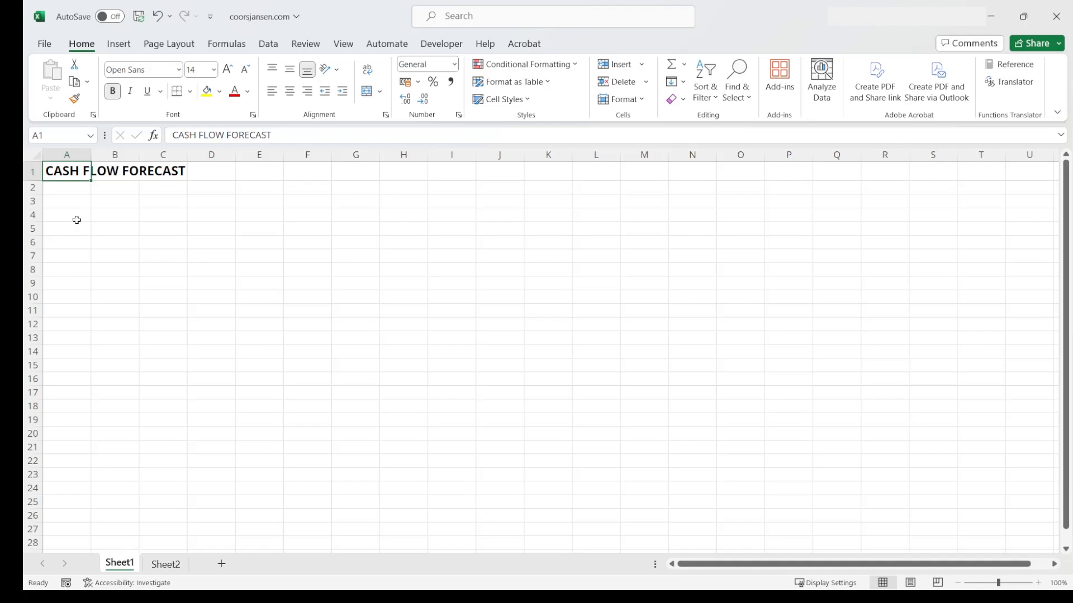
Enter the heading CASH INFLOW in cell A3 and format it bold at font size 12
click(71, 202)
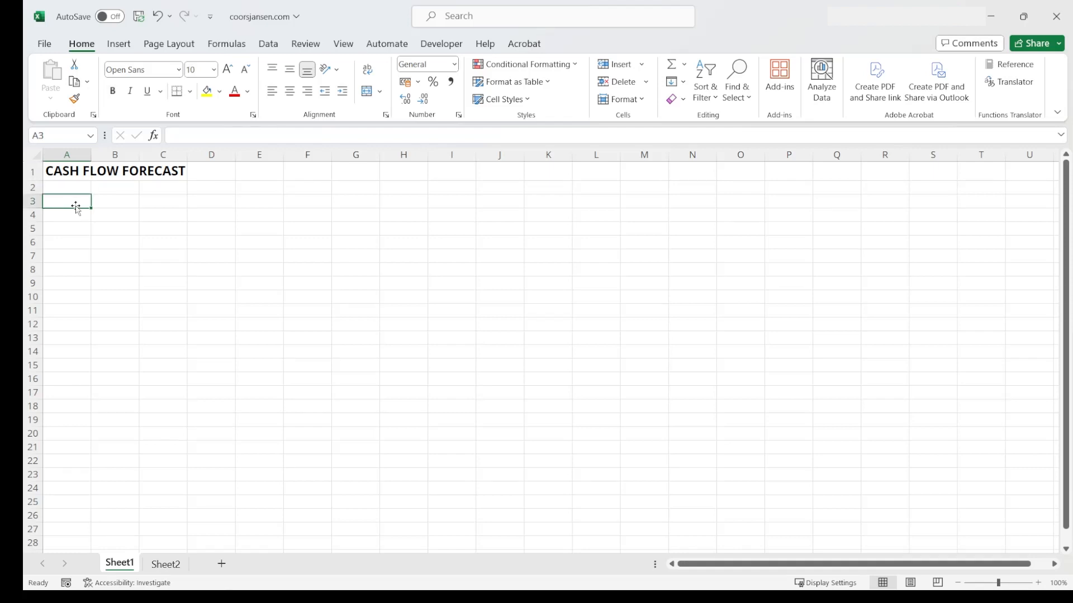
text(CASH INFLOW)
click(112, 240)
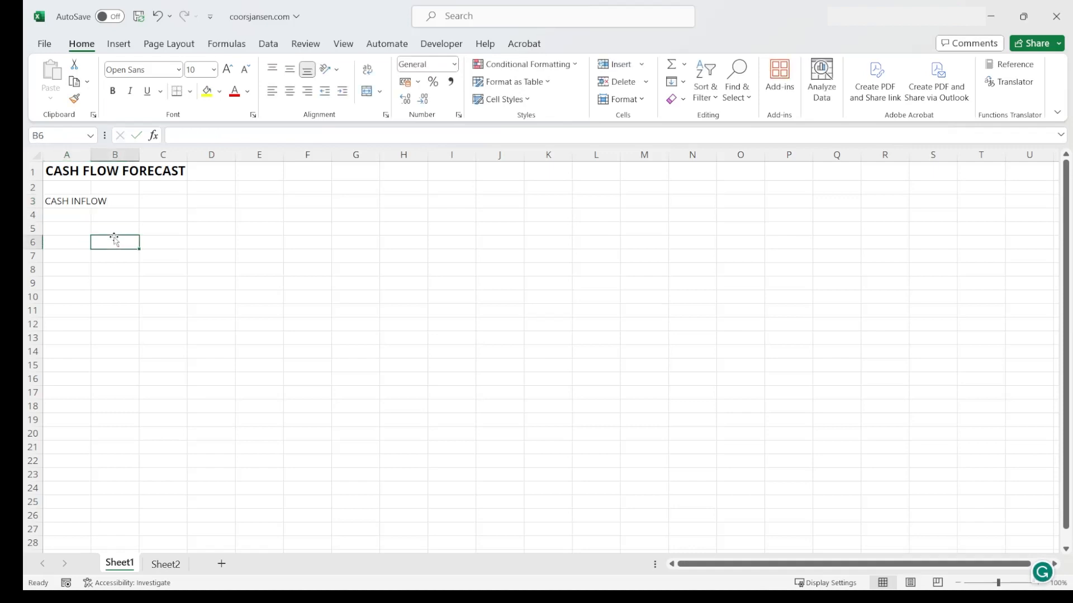
click(70, 204)
click(113, 91)
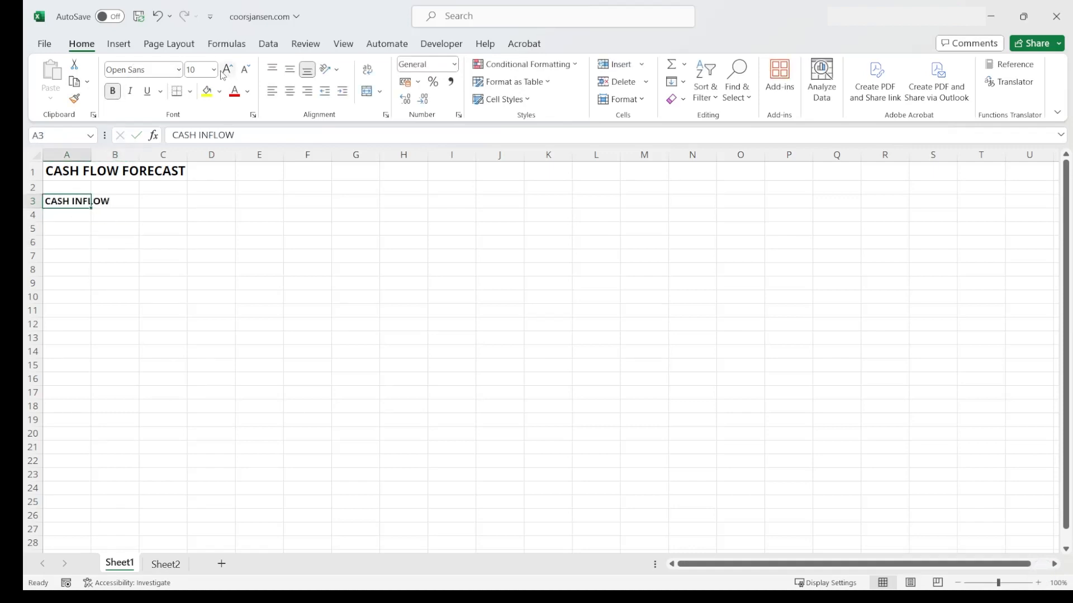
click(213, 69)
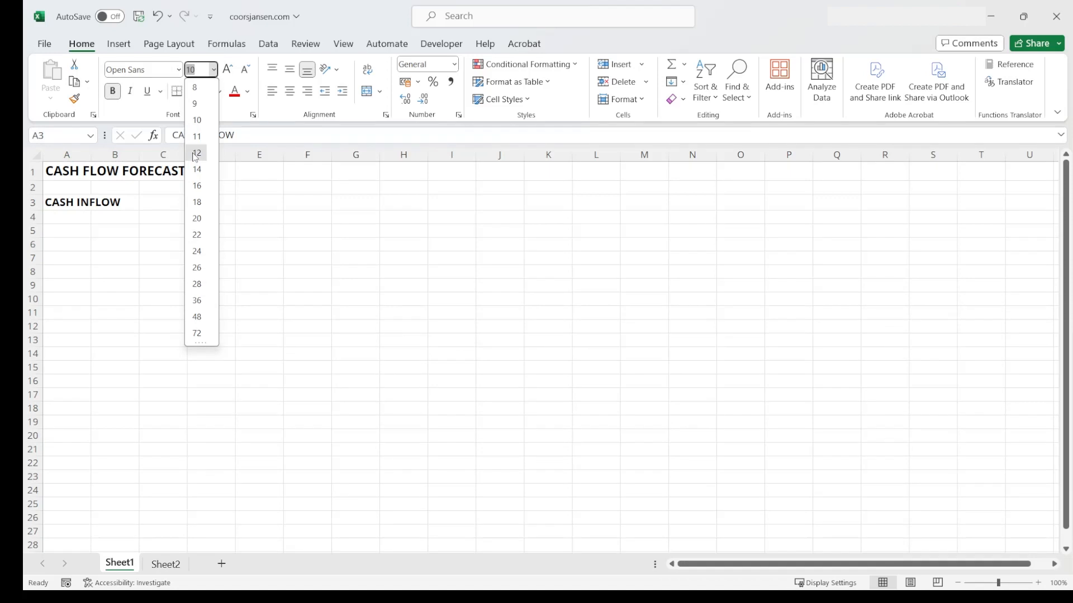
click(196, 152)
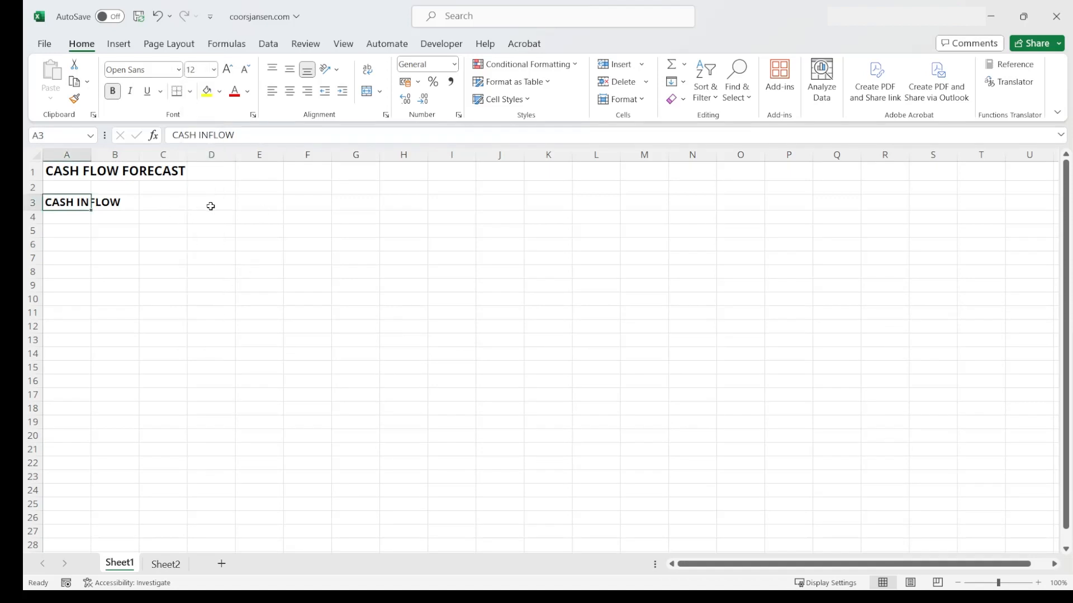
Enter Jan in cell C3 and fill the month series across row 3 through Dec in N3
click(171, 204)
text(Jan)
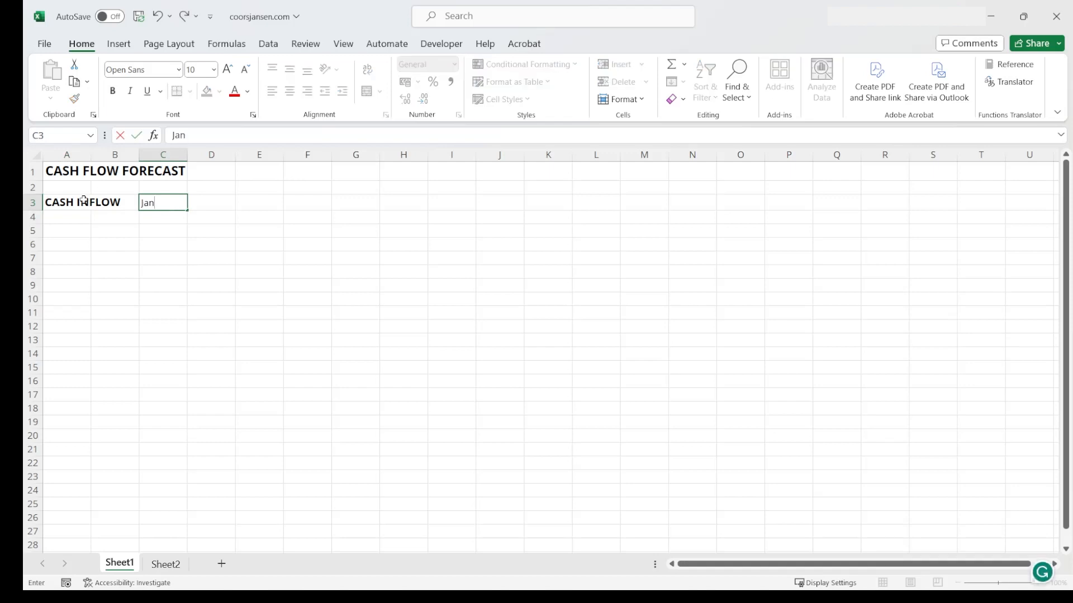
click(177, 248)
click(167, 202)
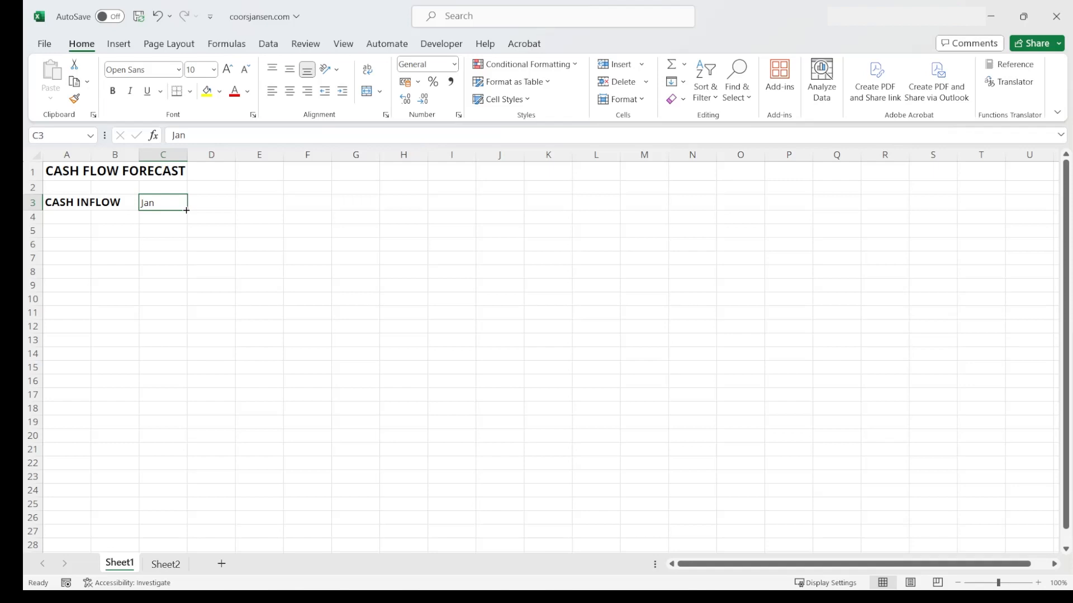
drag(186, 210, 721, 210)
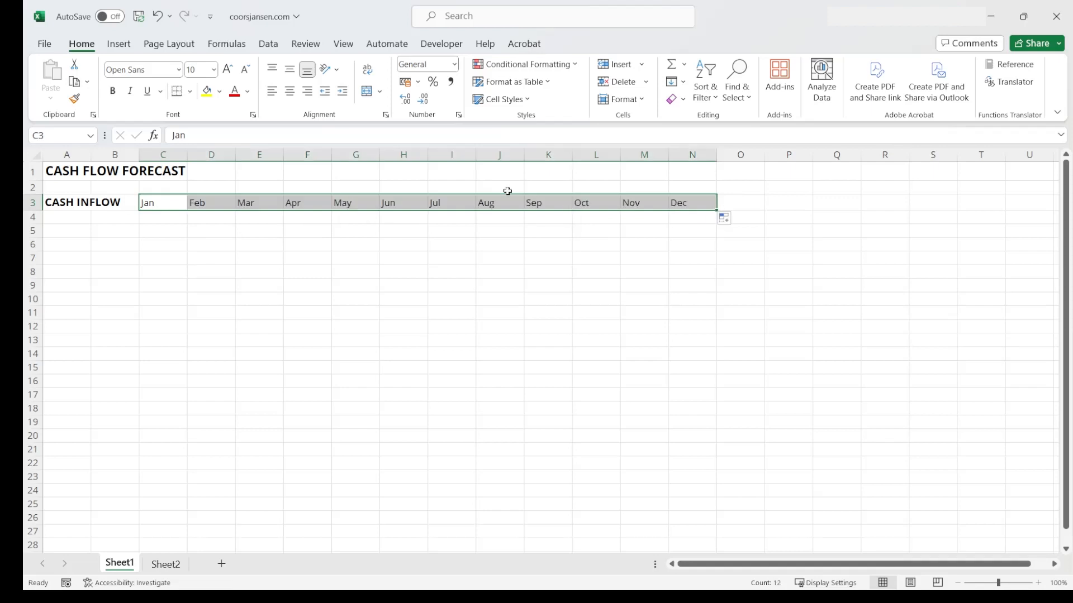
Make the month headings in C3:N3 bold and centre them horizontally and vertically
click(290, 92)
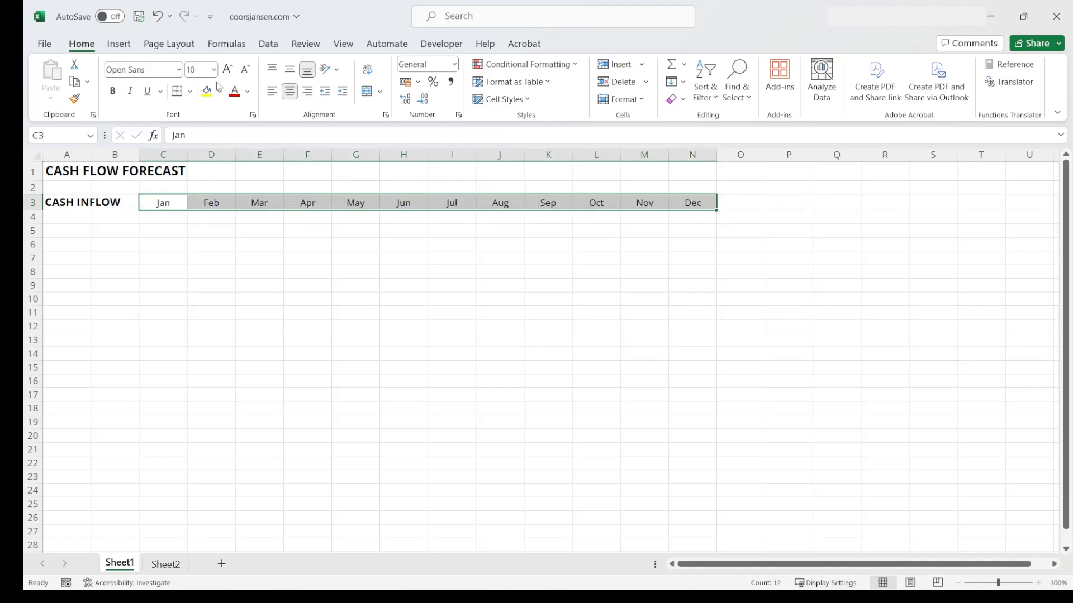
click(112, 91)
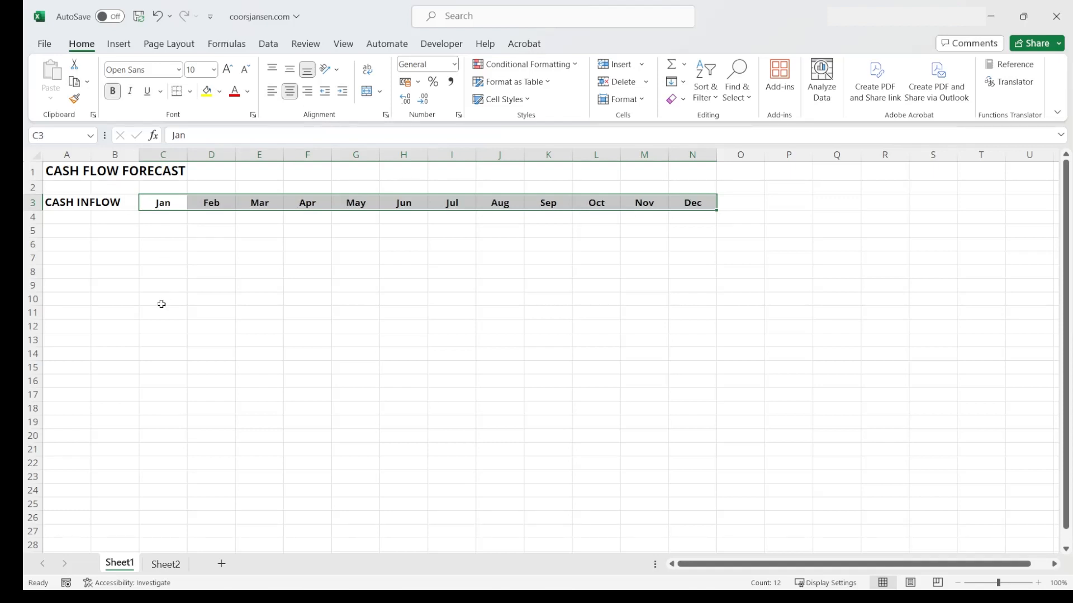
click(290, 72)
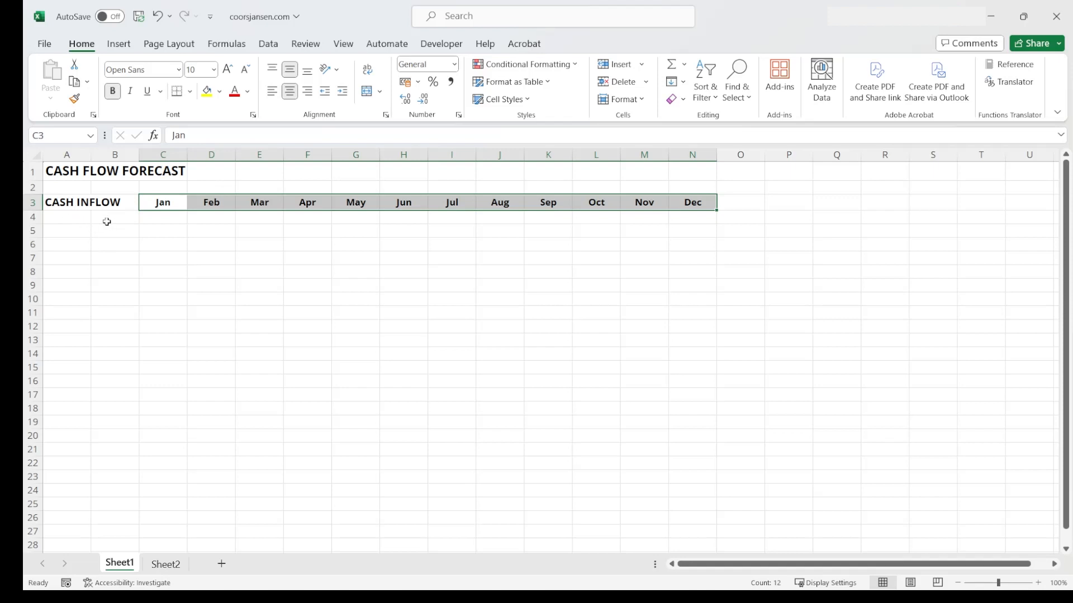
Enter the row label Beginning Cash Flow in cell A4
click(65, 216)
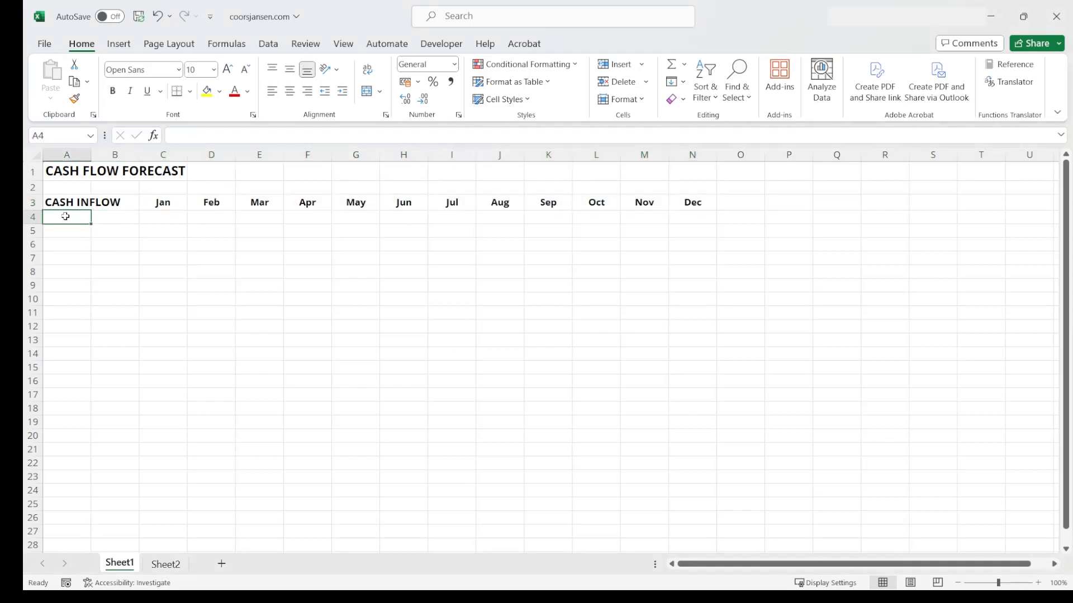
text(Begin)
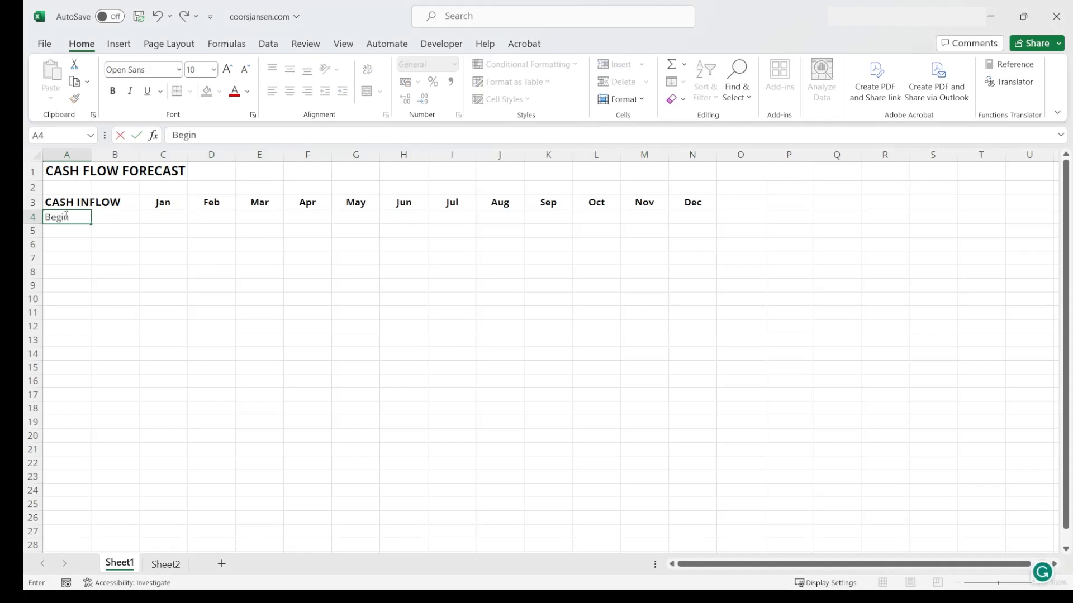
text(nin Cash Flow)
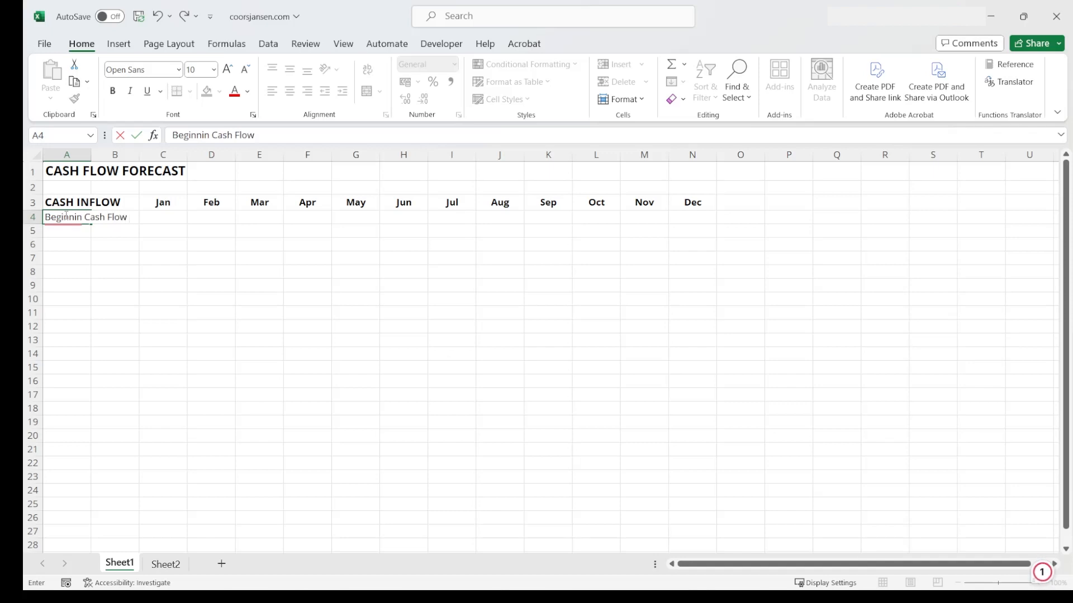
click(82, 218)
text(g)
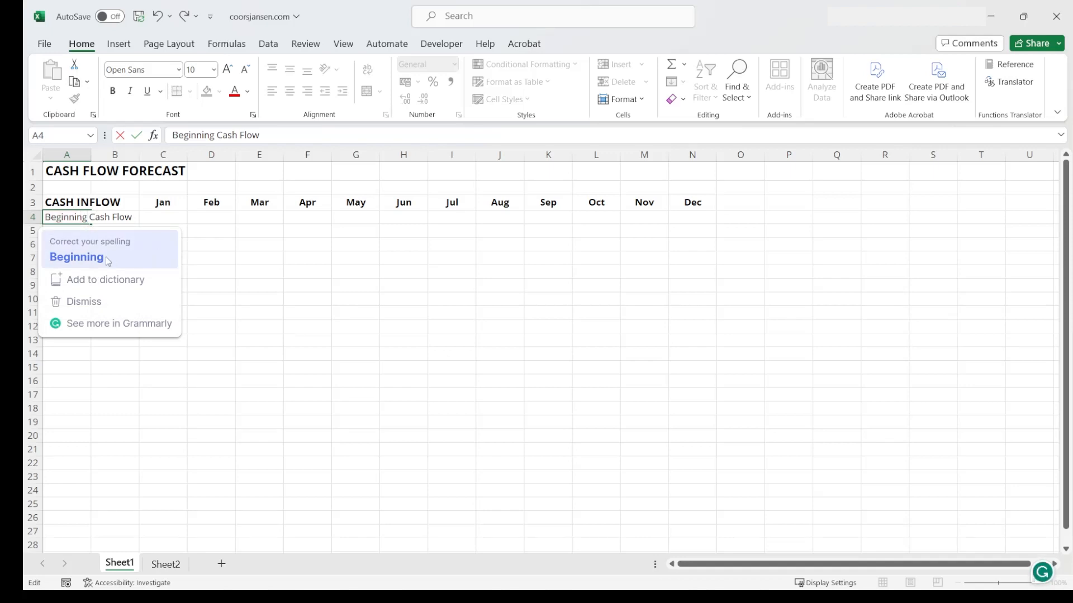
click(128, 227)
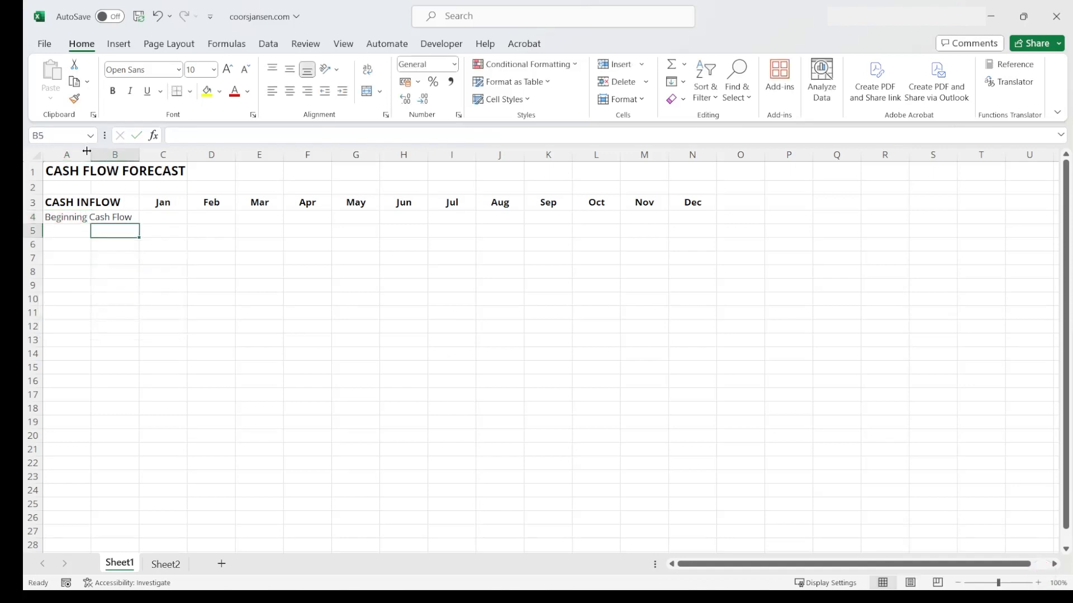
Fit column A's width to its label and delete the empty column B
double_click(92, 153)
drag(192, 154, 136, 155)
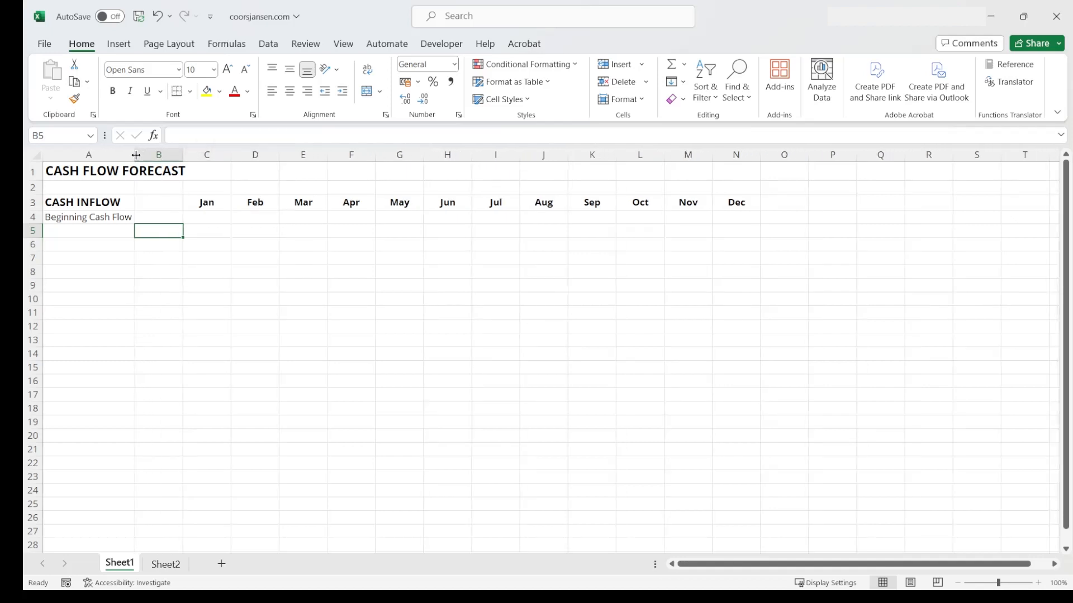
right_click(161, 156)
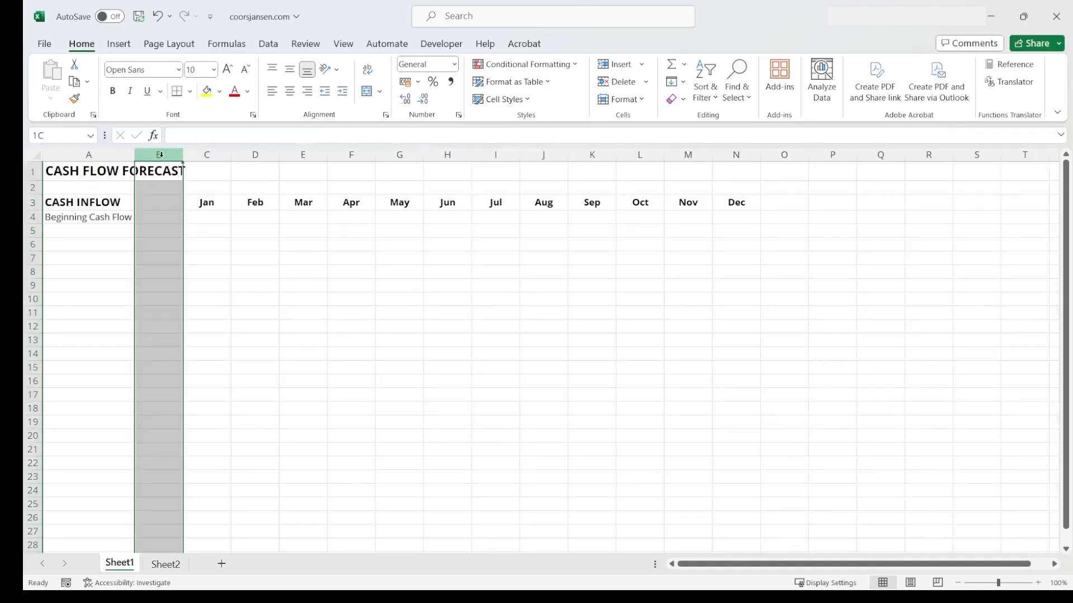
click(193, 315)
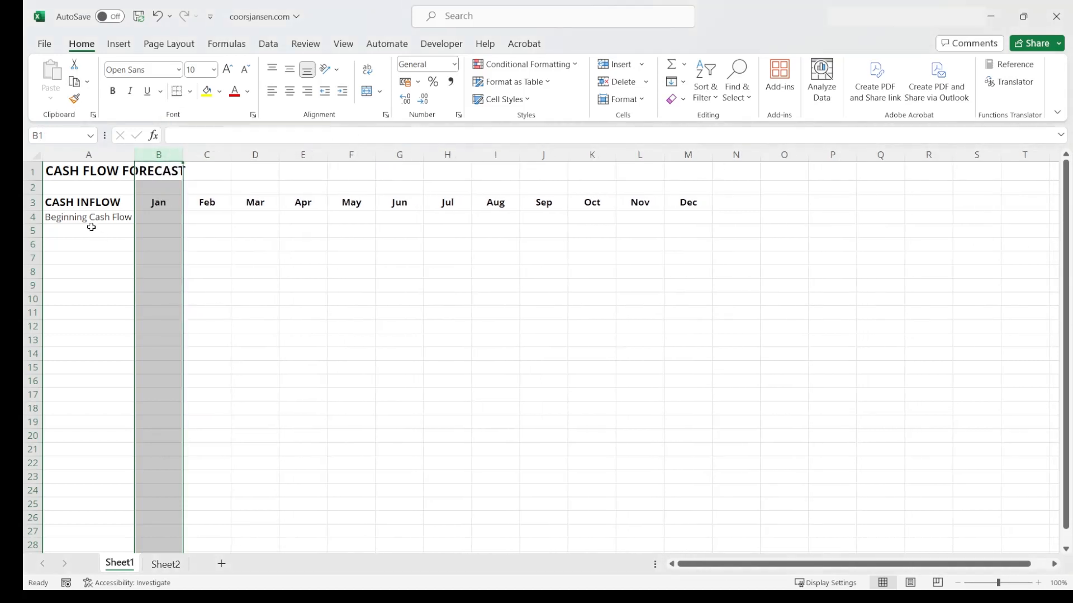
Enter 0 as January's beginning cash flow in cell B4
click(161, 218)
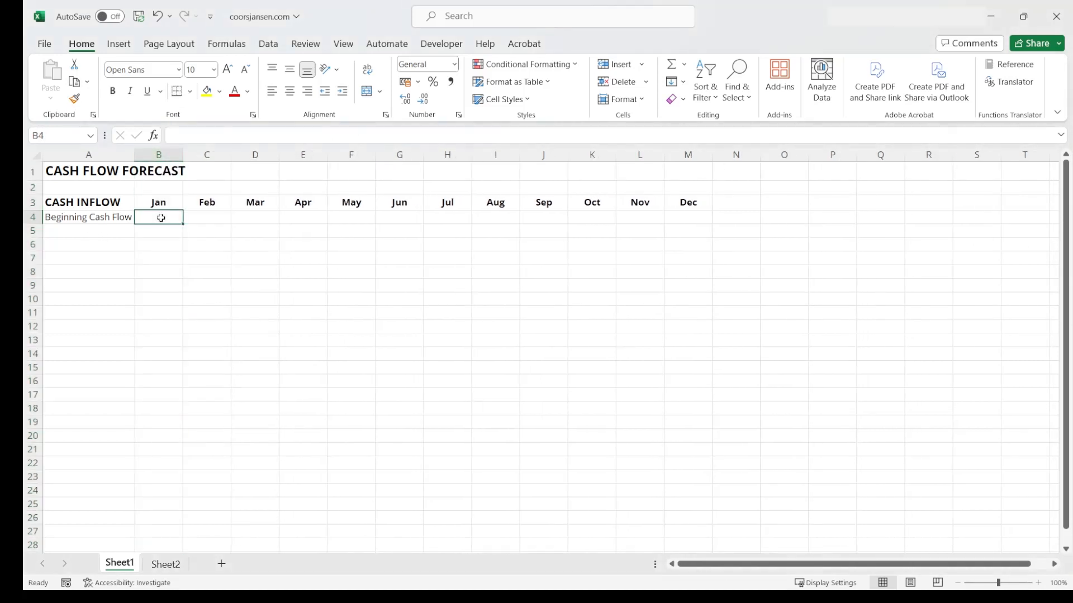
text(0)
key(Return)
Format cell B4 as Accounting with the £ symbol and two decimal places, and colour its font blue
click(158, 216)
right_click(158, 217)
click(221, 475)
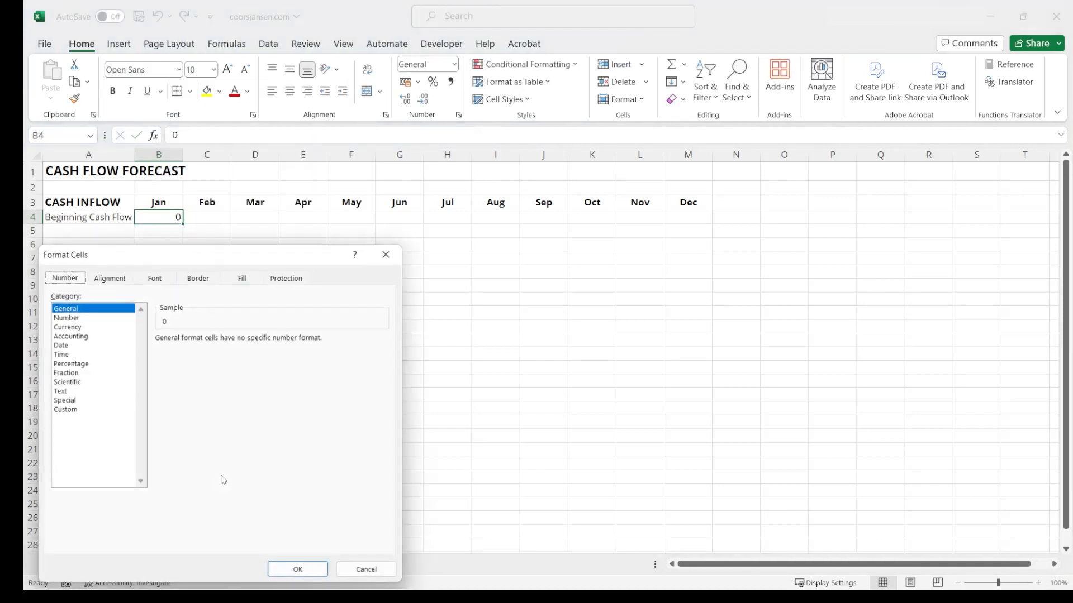
click(92, 336)
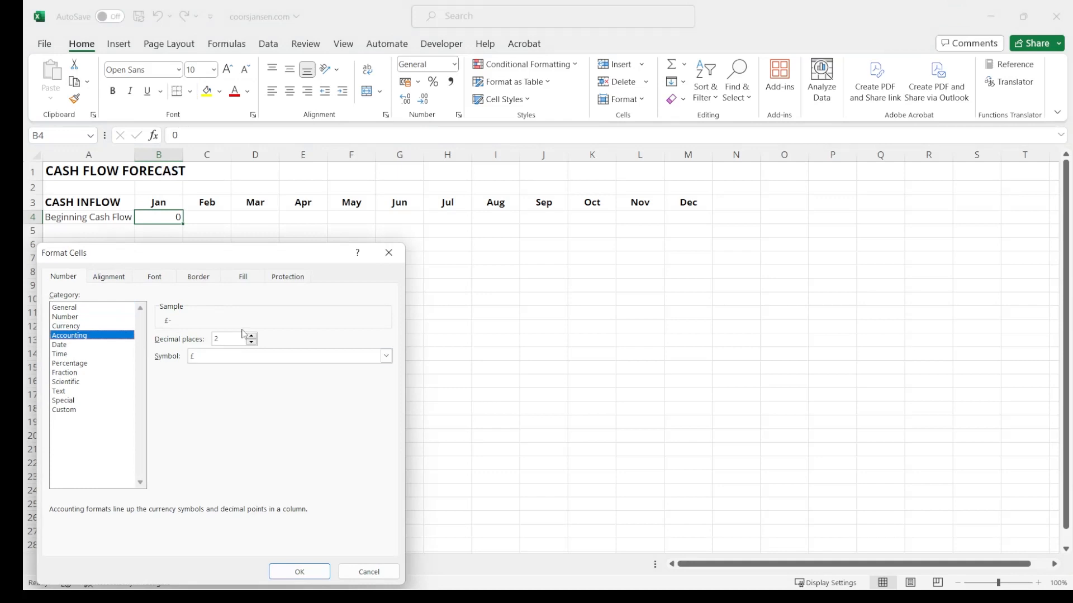
click(299, 572)
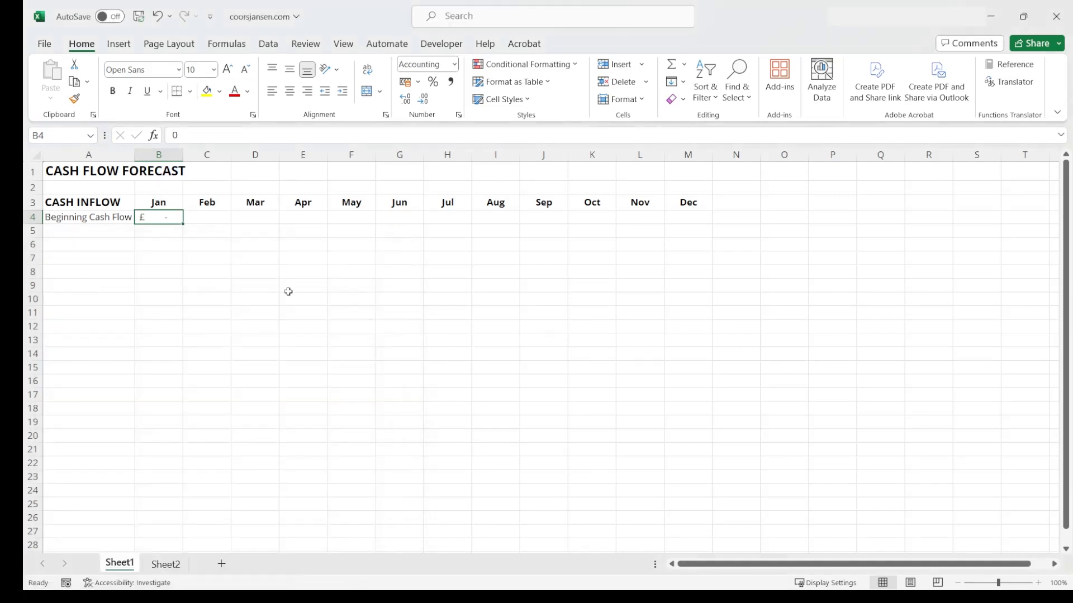
click(247, 92)
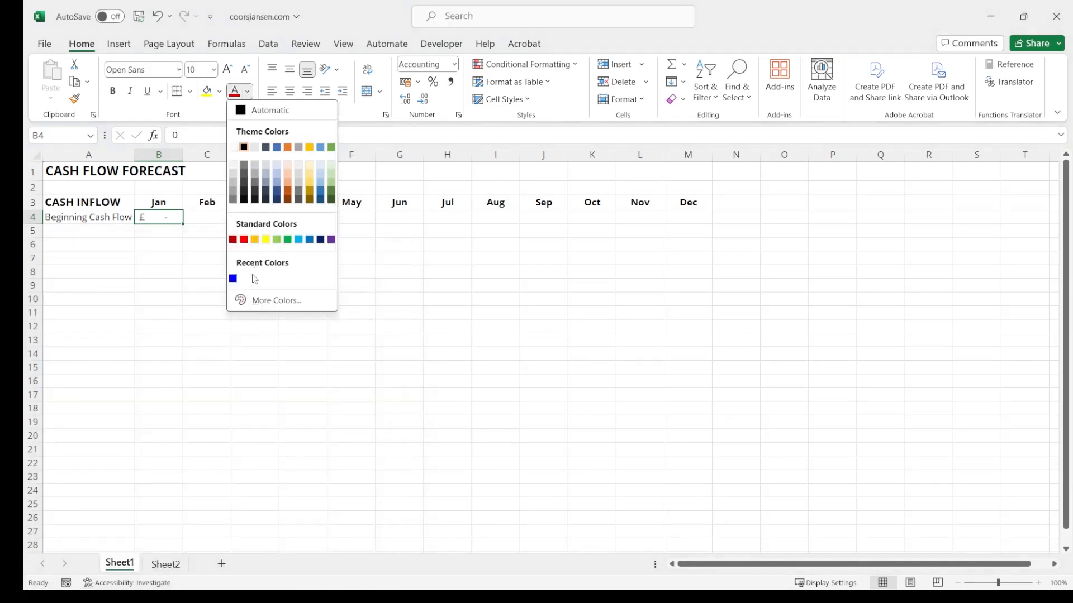
click(233, 279)
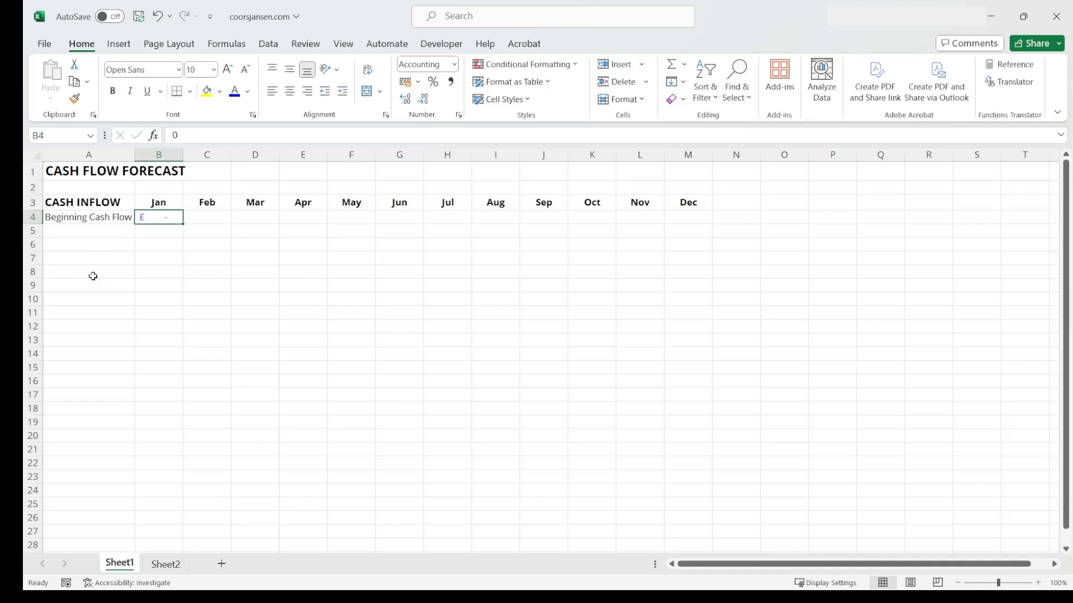
Enter the heading INCOME in cell A6 and format it bold at font size 12
click(76, 245)
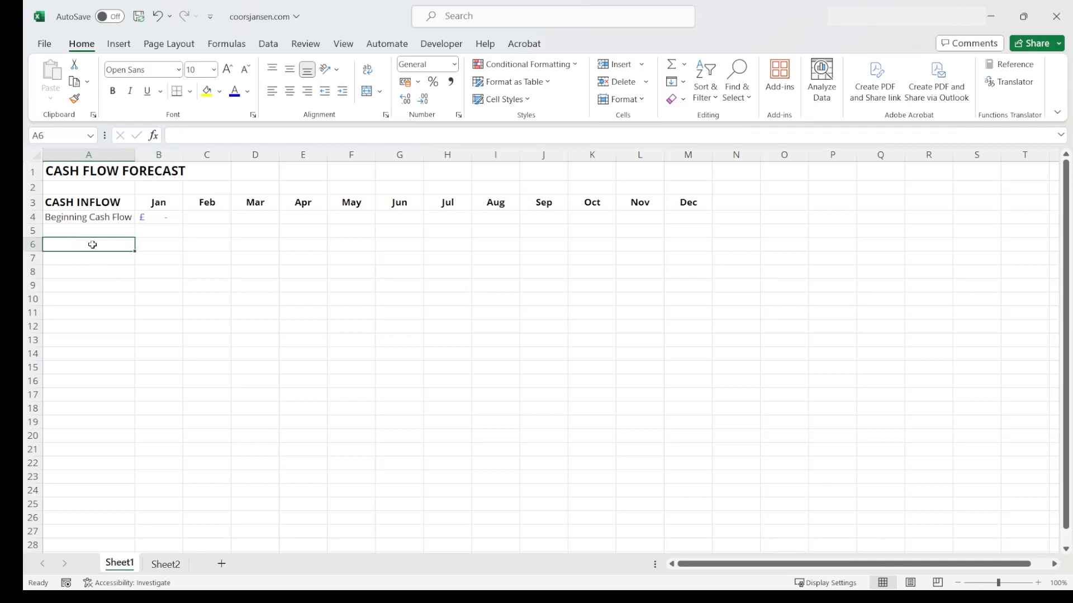
text(INCOME)
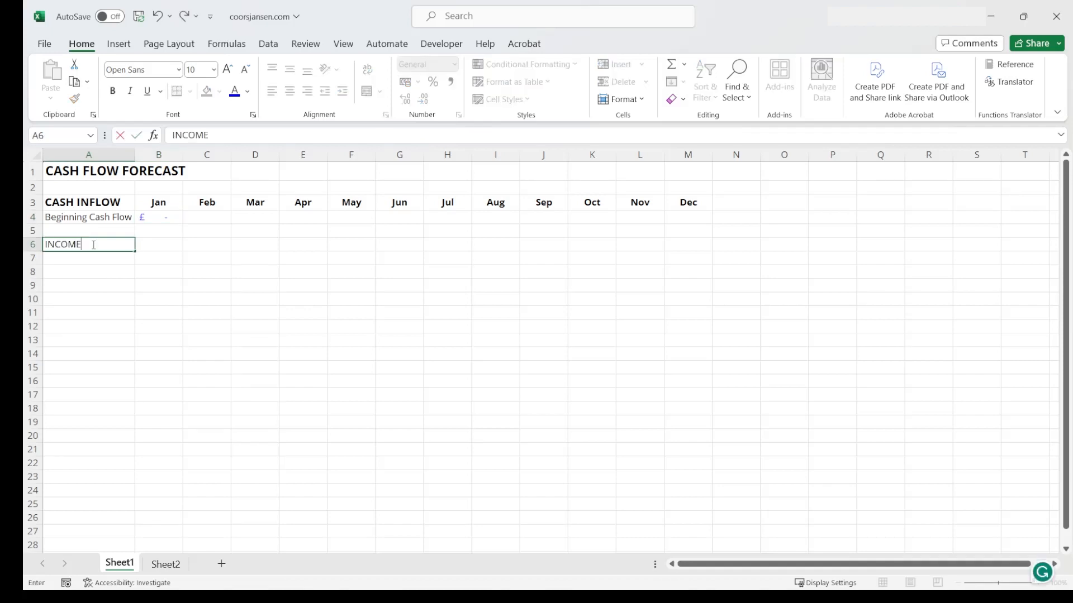
click(112, 314)
click(61, 244)
click(112, 90)
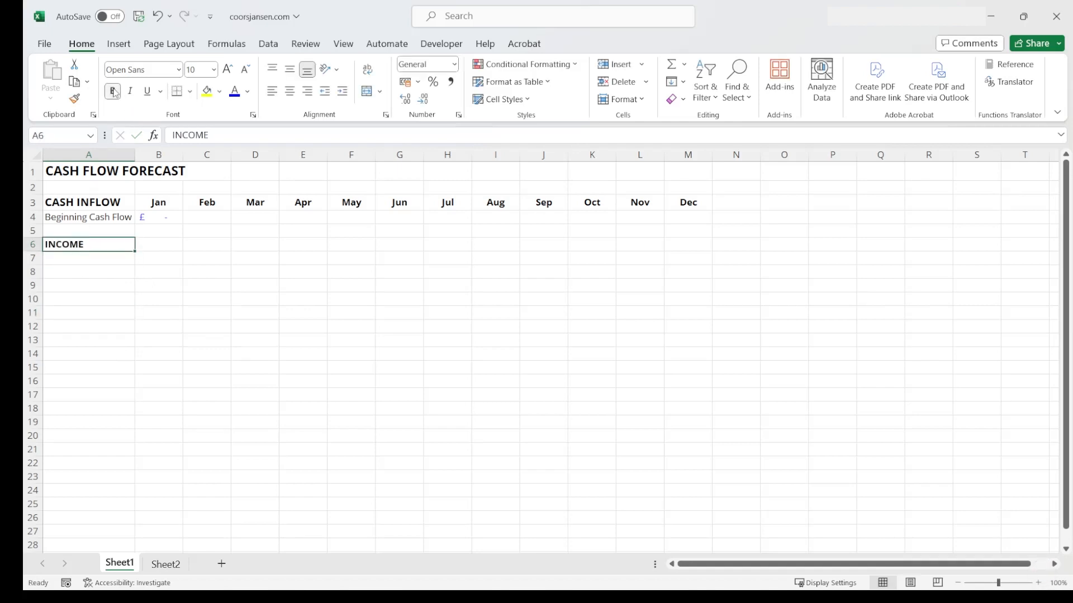
click(214, 69)
click(195, 152)
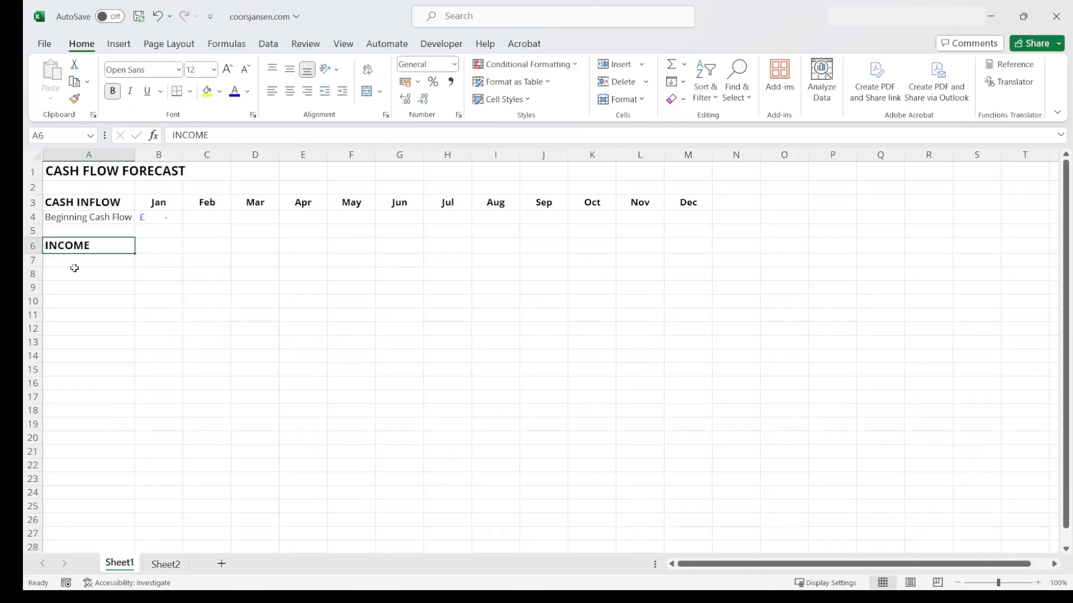
Enter Income 1 in cell A7 and fill the labels down to Income 5 in A11
click(68, 259)
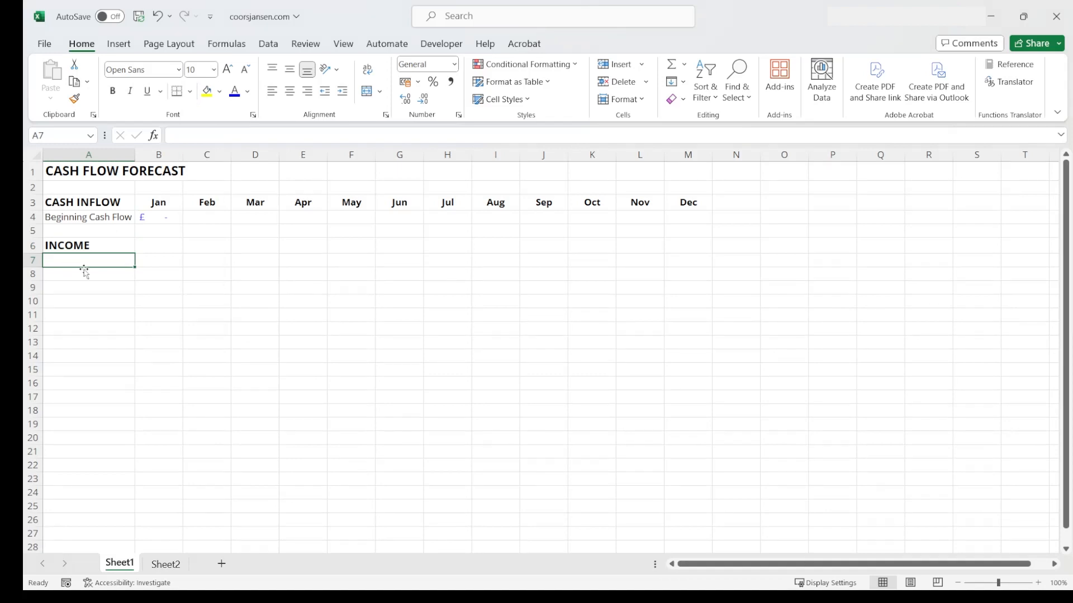
text(Income 1)
key(Return)
click(110, 262)
drag(132, 267, 135, 322)
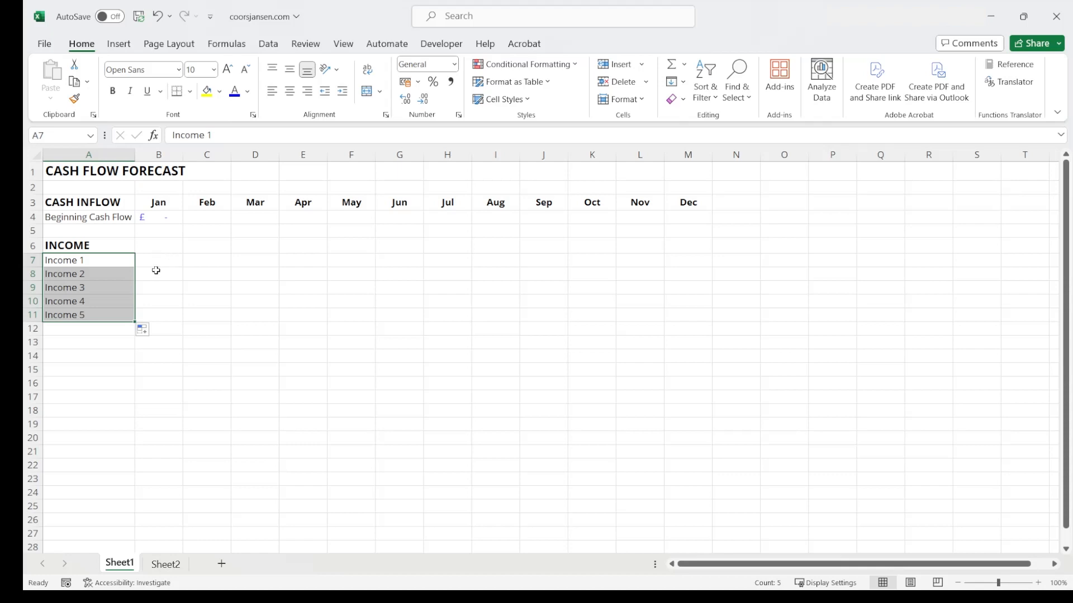
Copy the formatted zero from B4 into January's income cells B7:B11
click(171, 219)
right_click(171, 219)
click(179, 182)
drag(161, 258, 161, 320)
right_click(161, 320)
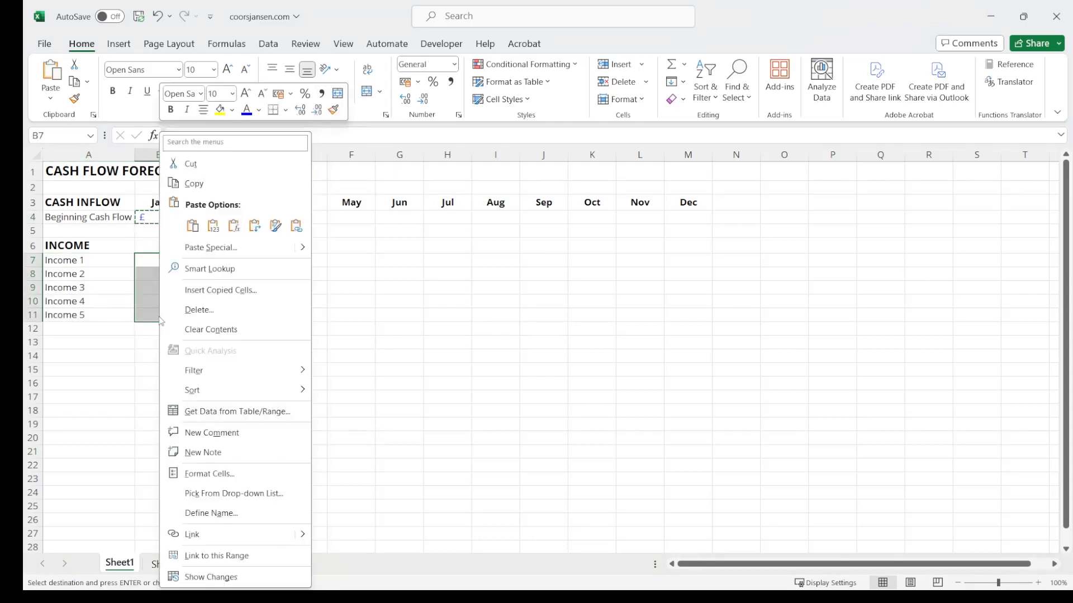
click(192, 226)
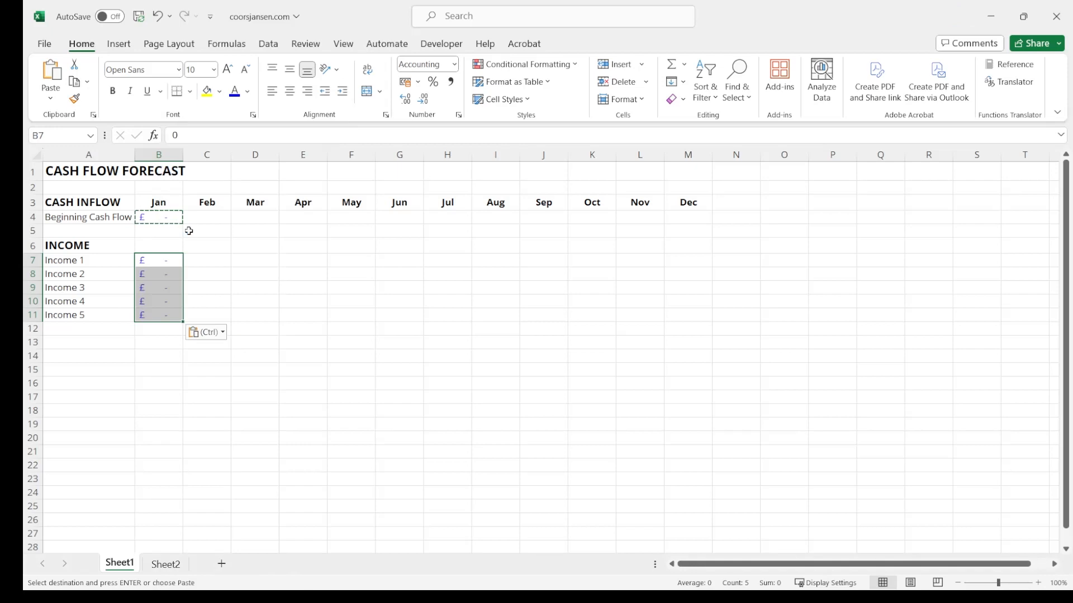
Enter January's income amounts in B7:B11: 1000, 200, 3000, 450 and 875
click(162, 263)
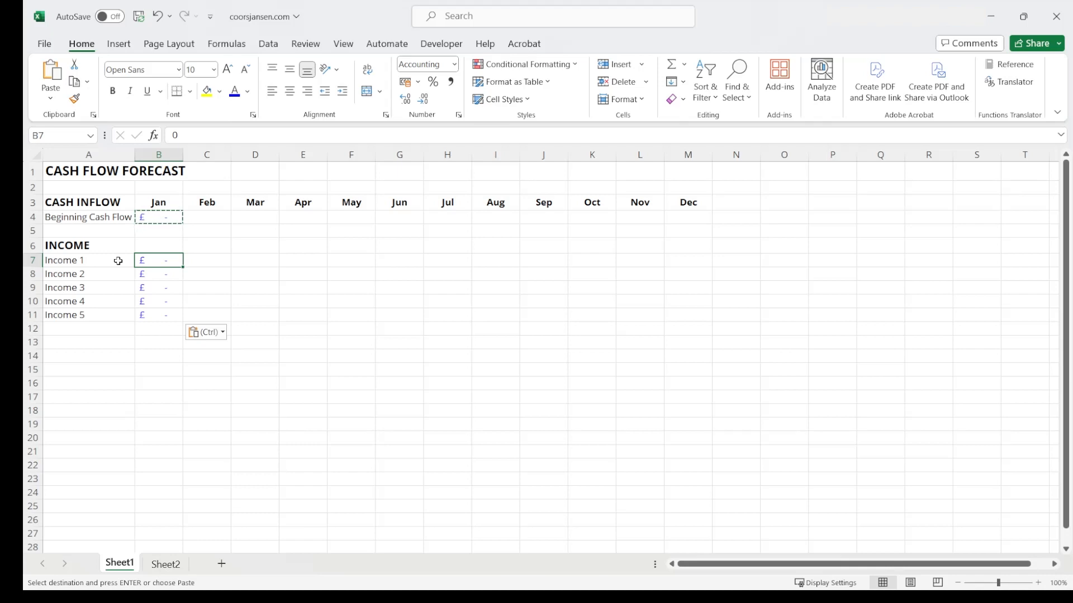
text(1000)
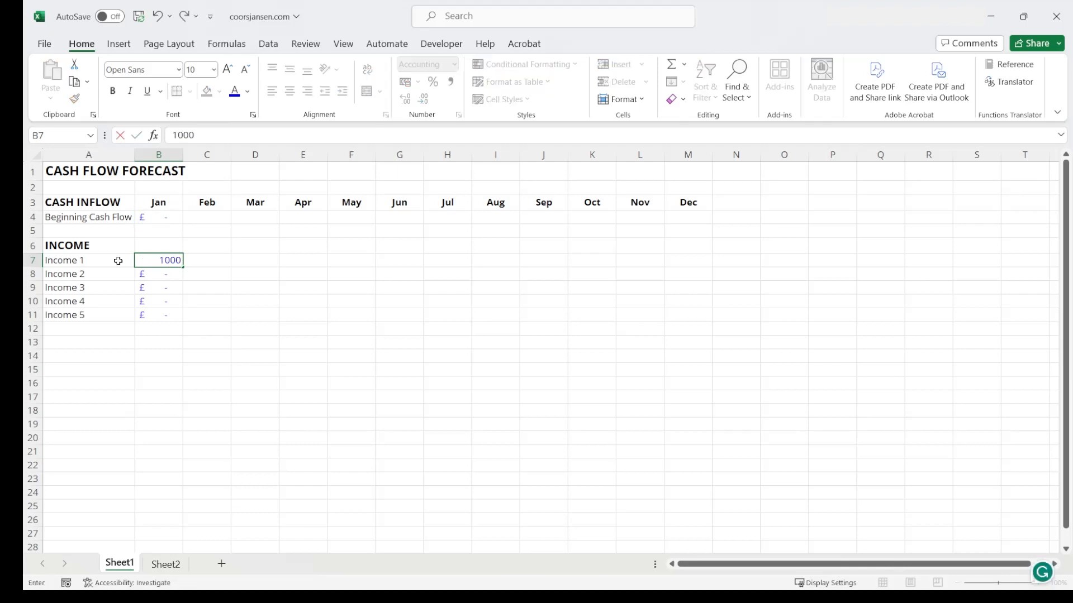
key(Return)
text(200)
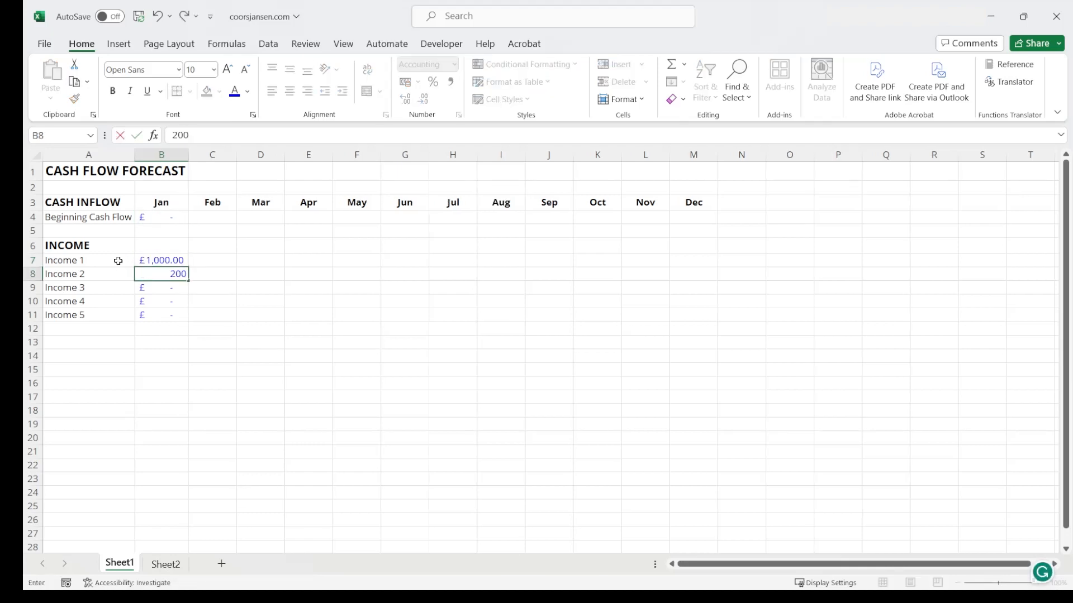
key(Return)
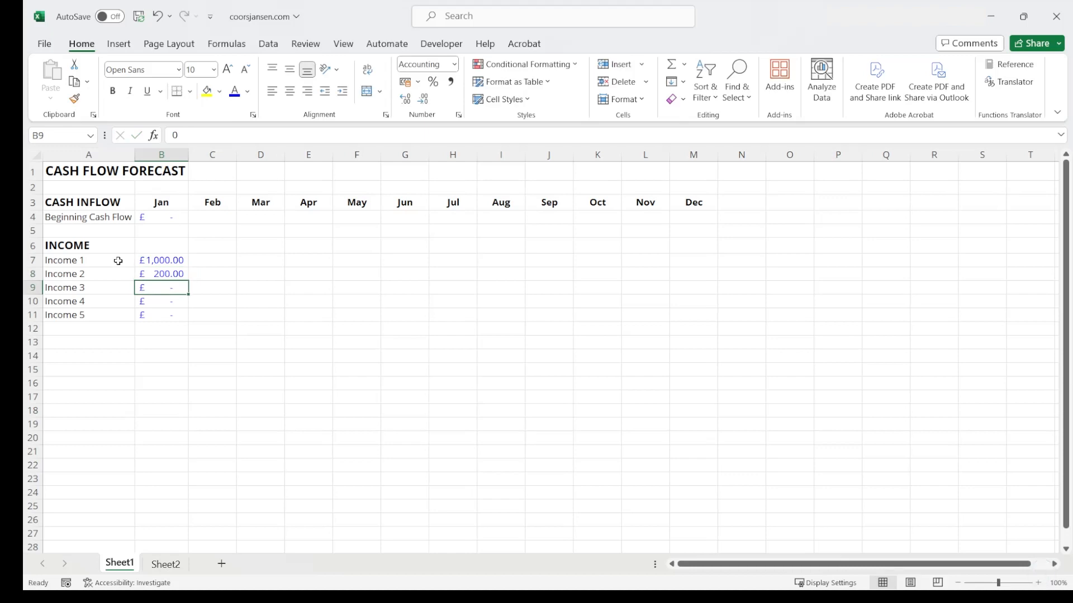
text(3000)
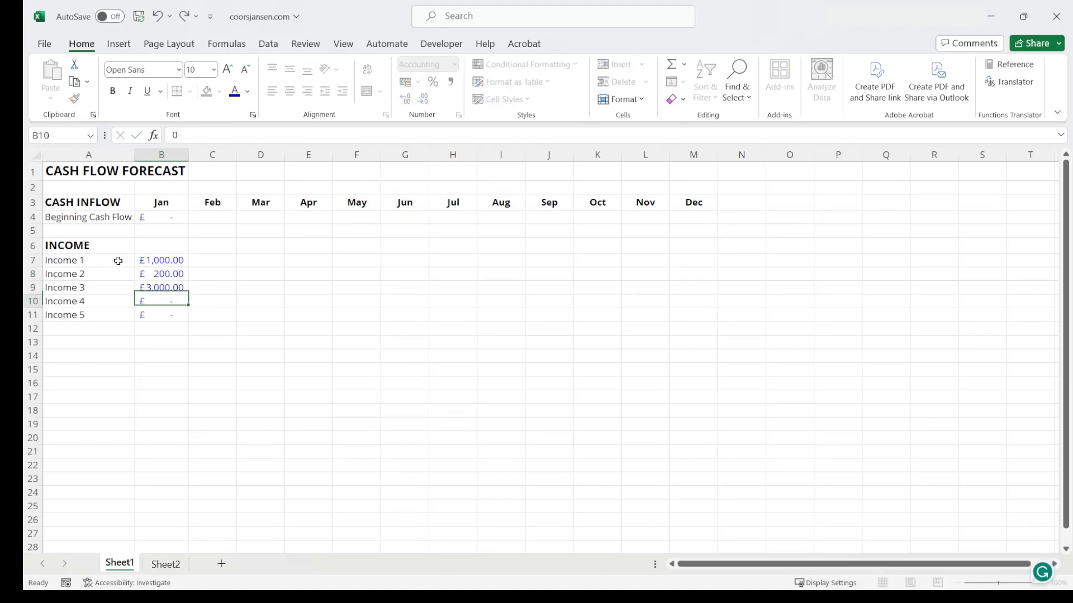
key(Return)
text(450)
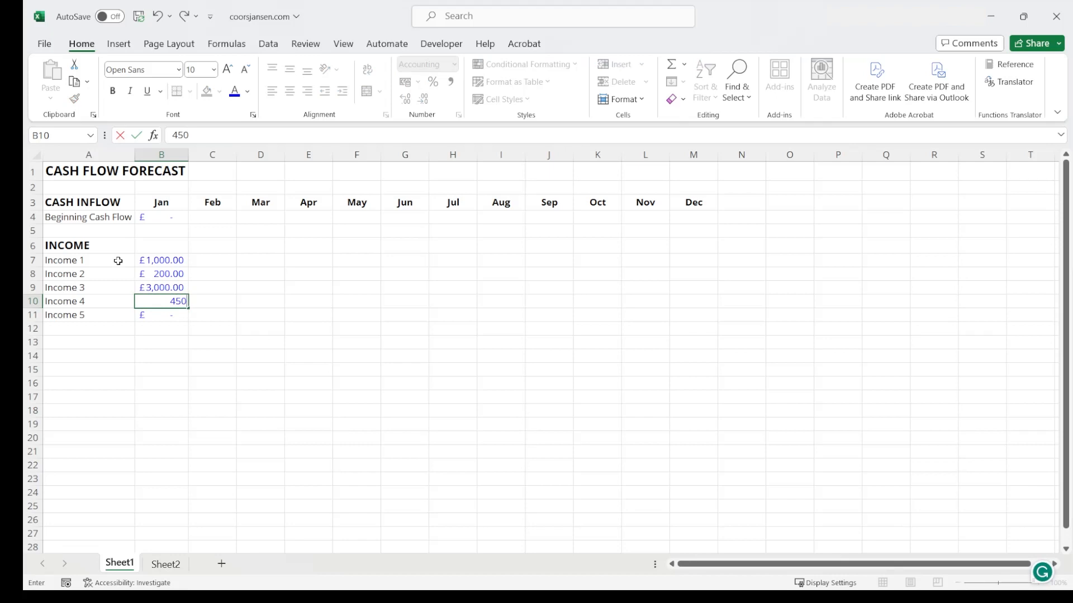
key(Return)
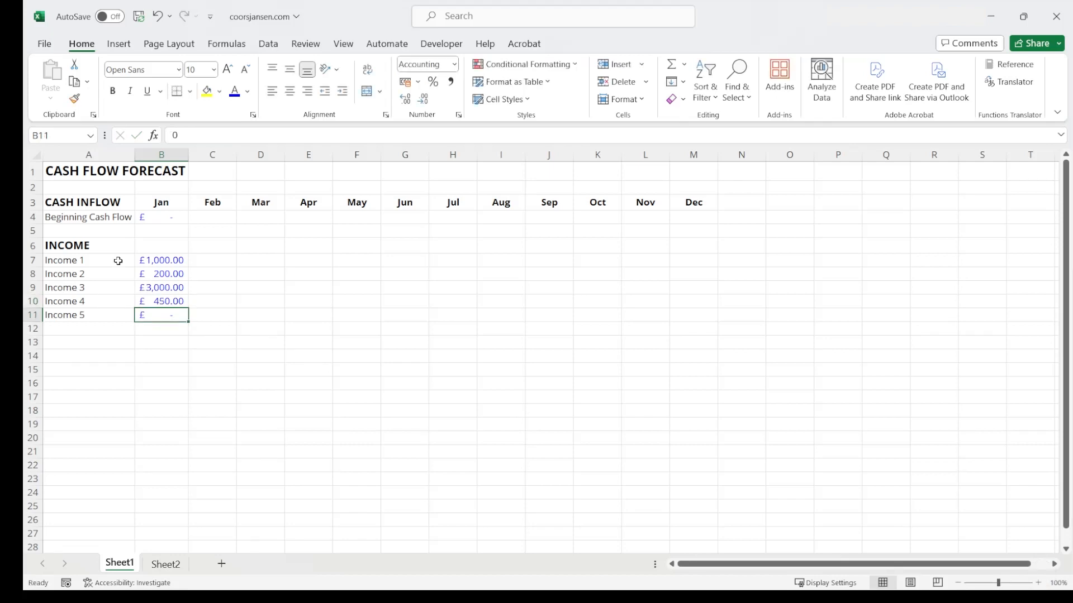
text(875)
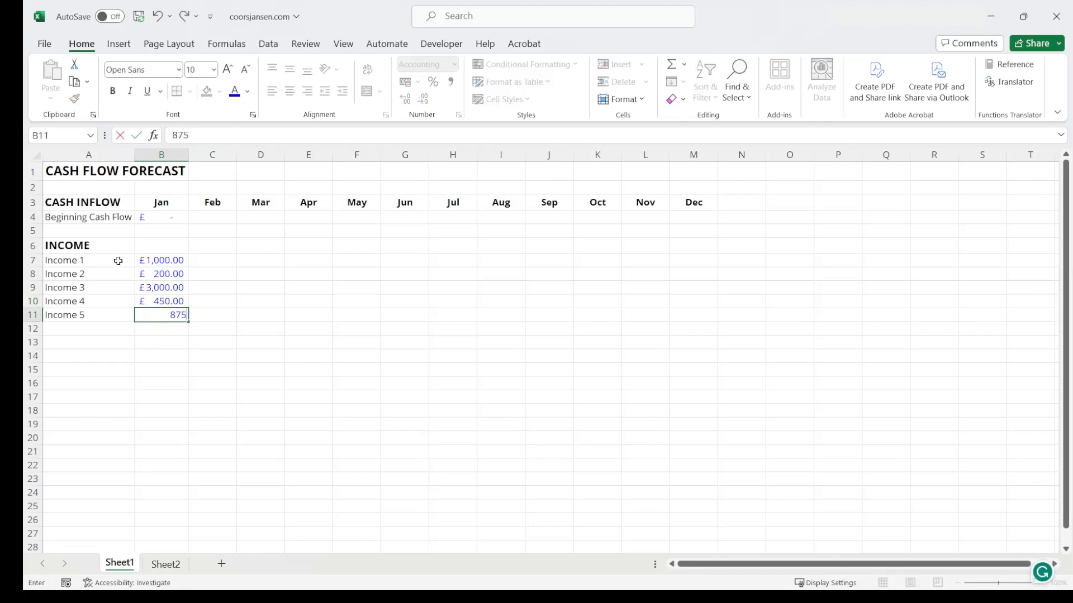
click(164, 363)
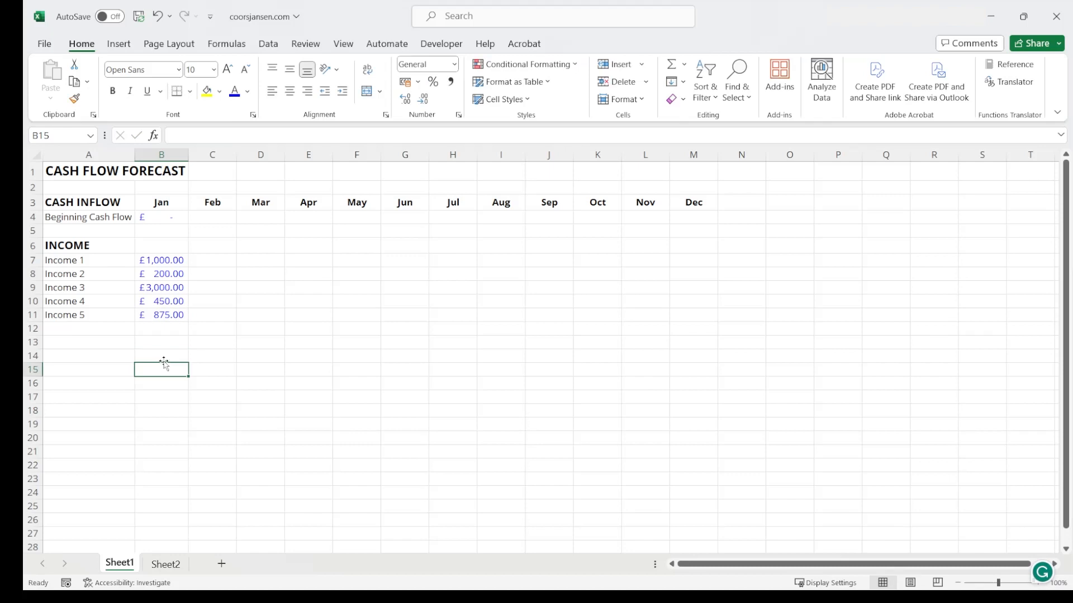
Link February's Income 1 in C7 to January with =B7 and fill the formula through December and Income 5, to M11
click(209, 260)
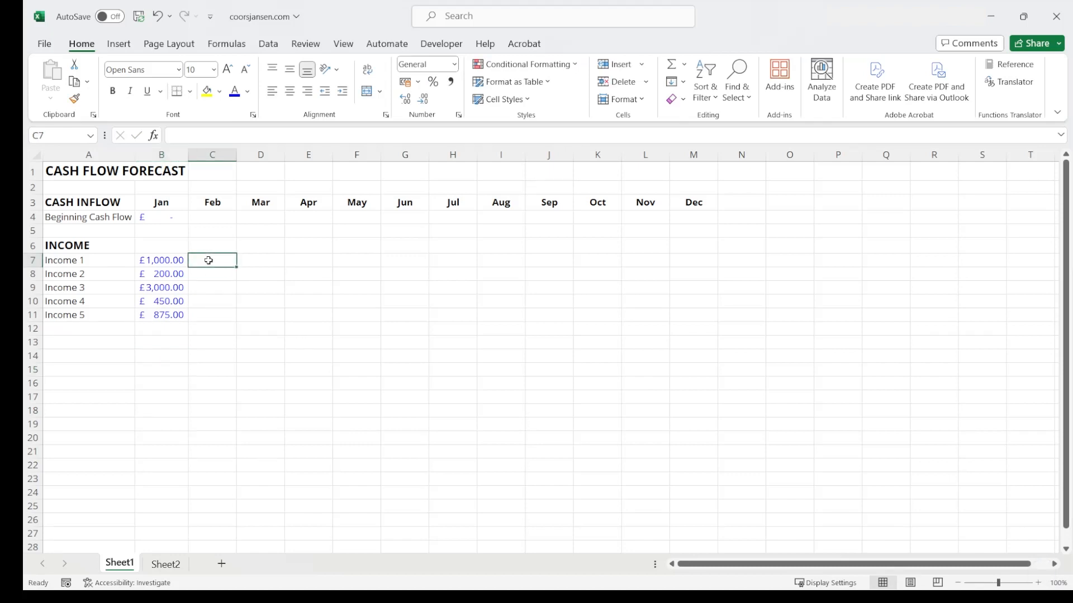
text(=)
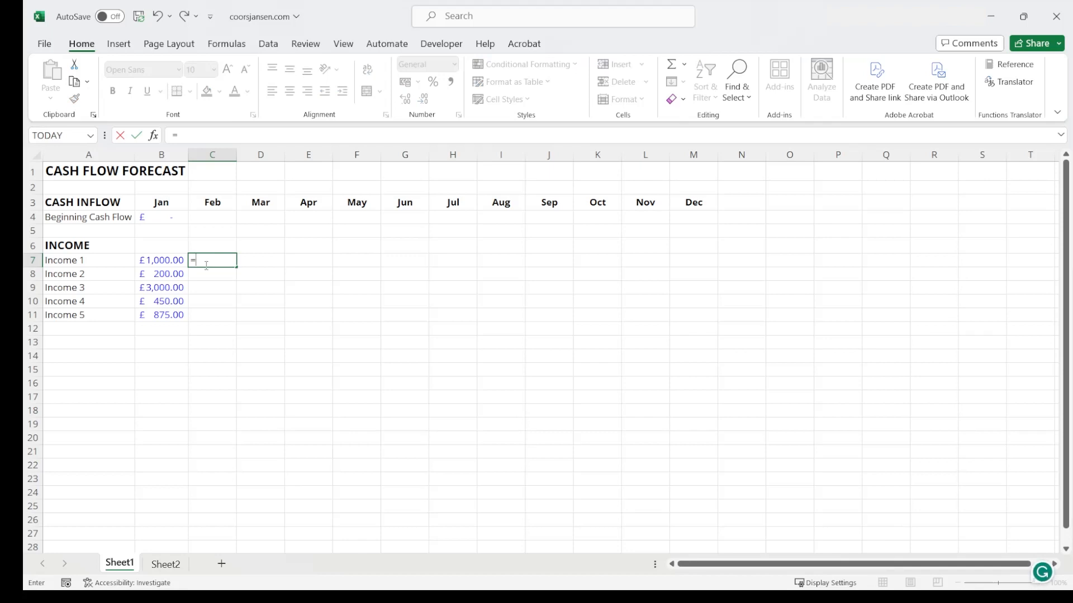
click(165, 261)
key(Return)
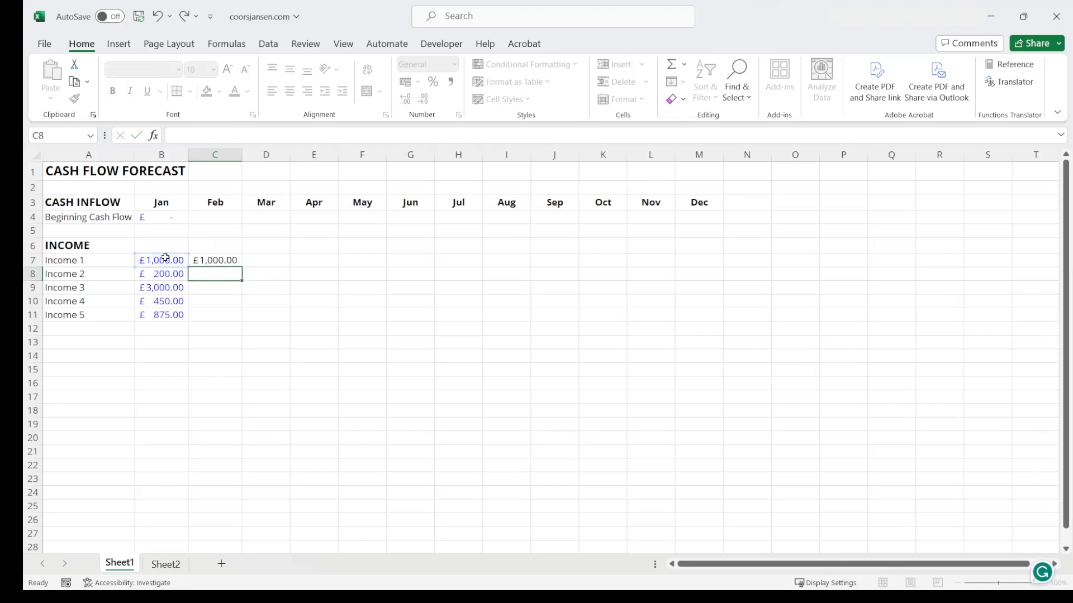
click(218, 260)
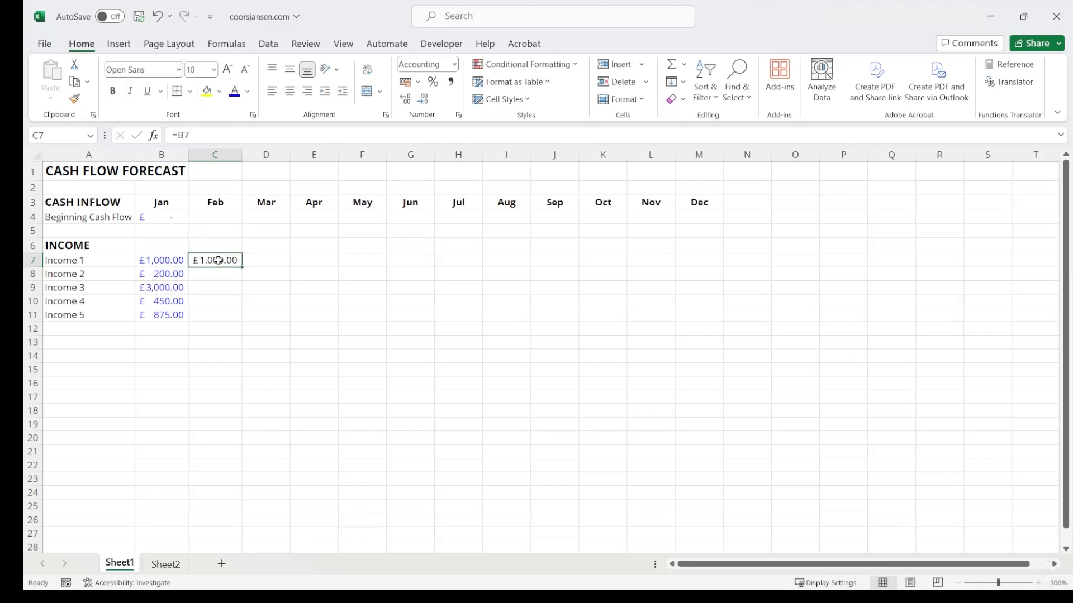
drag(195, 136, 160, 135)
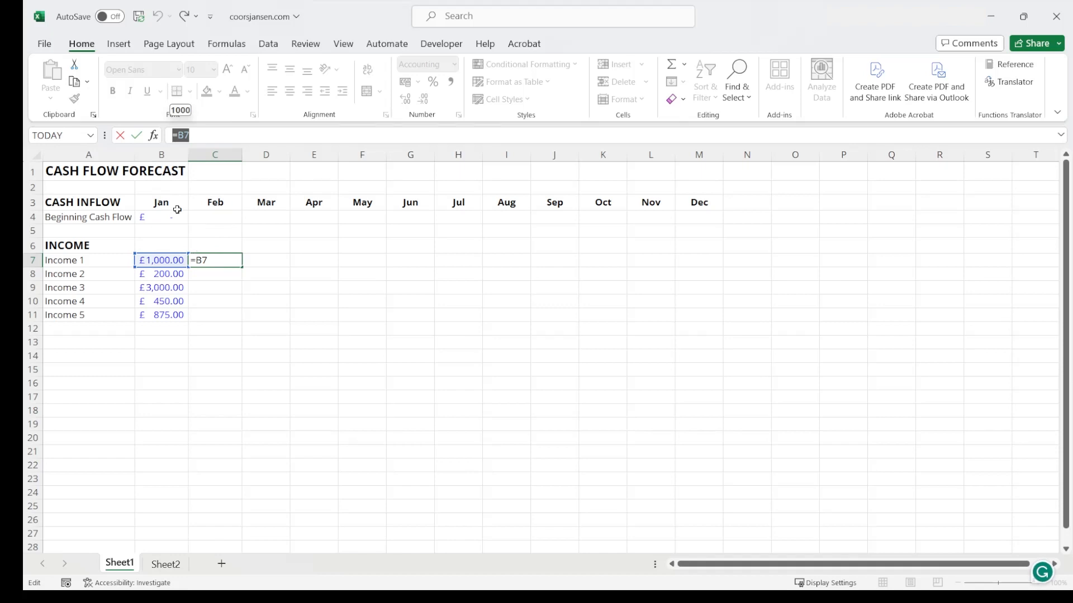
key(ctrl+Return)
drag(242, 267, 724, 321)
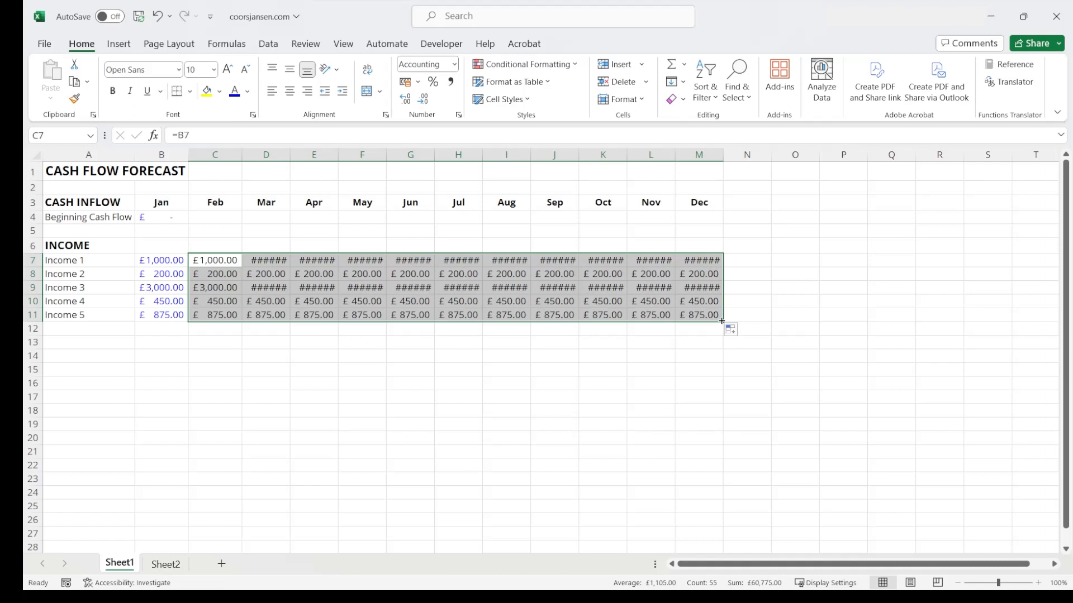
Auto-fit the widths of the March to December columns, D to M
click(258, 260)
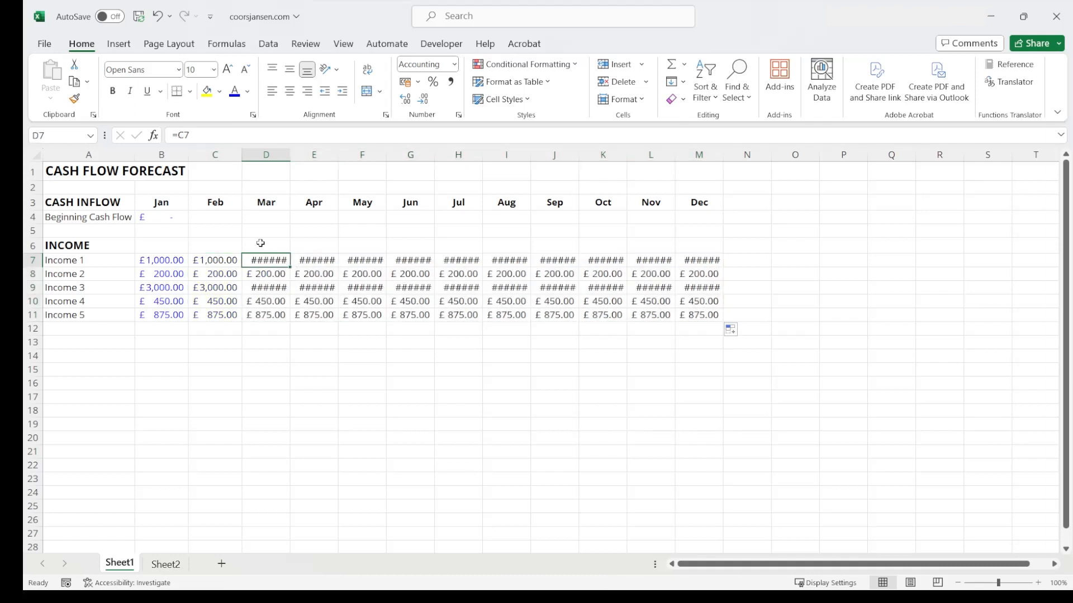
mouse_move(266, 151)
mouse_down()
mouse_move(698, 154)
mouse_move(678, 155)
mouse_up()
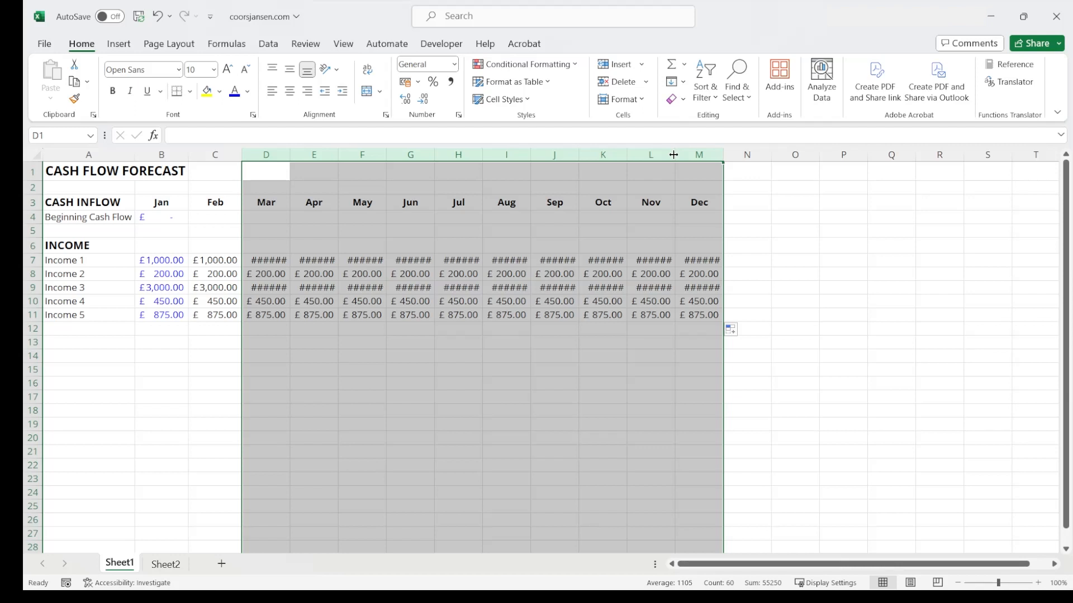
double_click(673, 154)
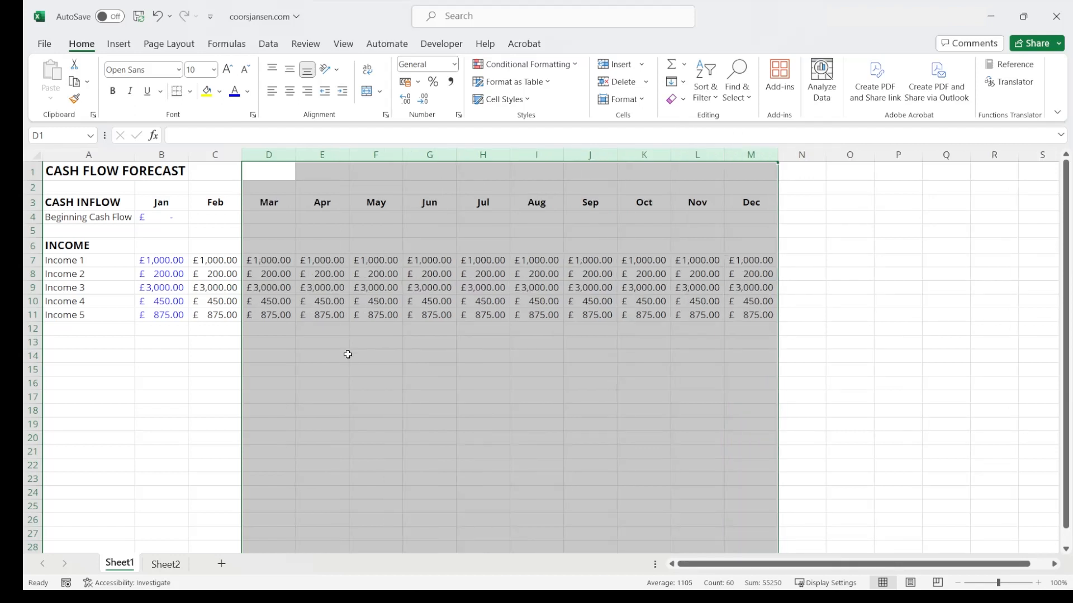
Set January's Income 3 amount in B9 to 4500
click(155, 290)
text(4500)
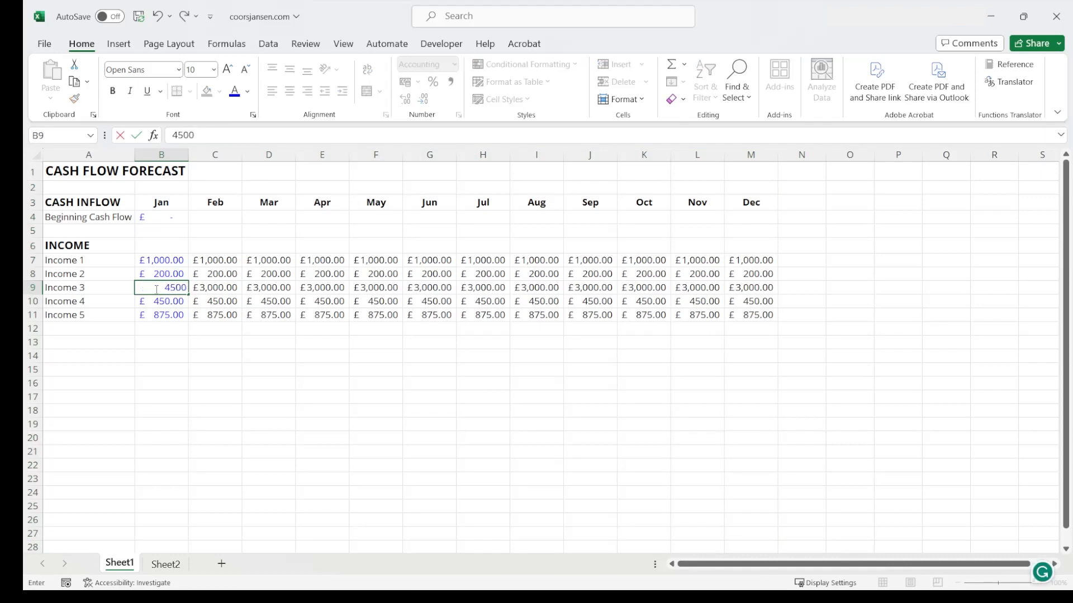
key(Return)
click(184, 355)
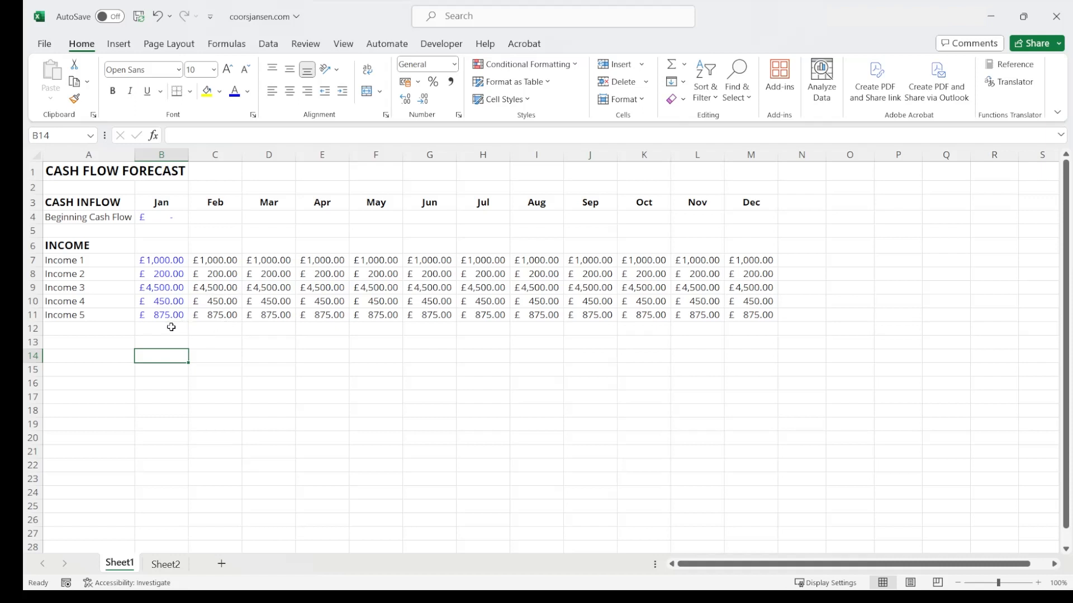
Enter the label TOTAL in A12 and total January's income in B12 with a SUM of B7:B11
click(91, 329)
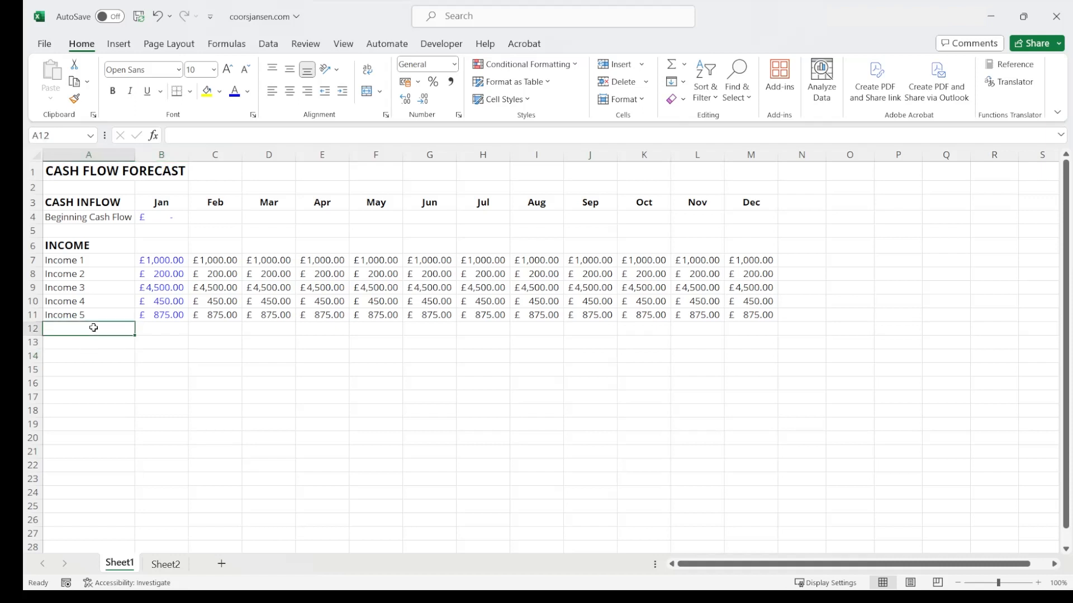
text(TOTA)
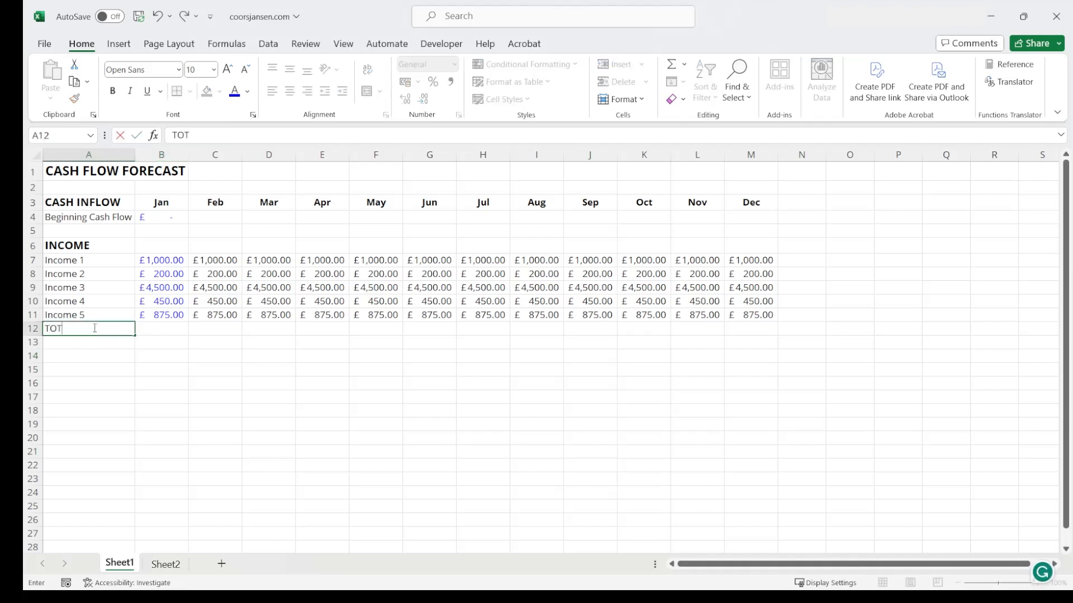
key(Return)
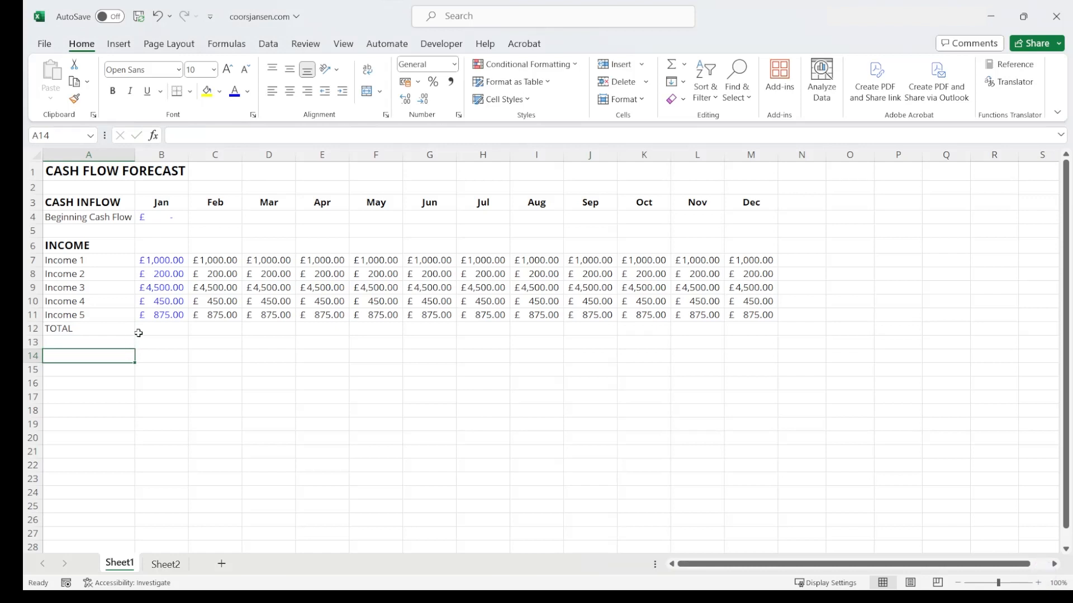
click(159, 329)
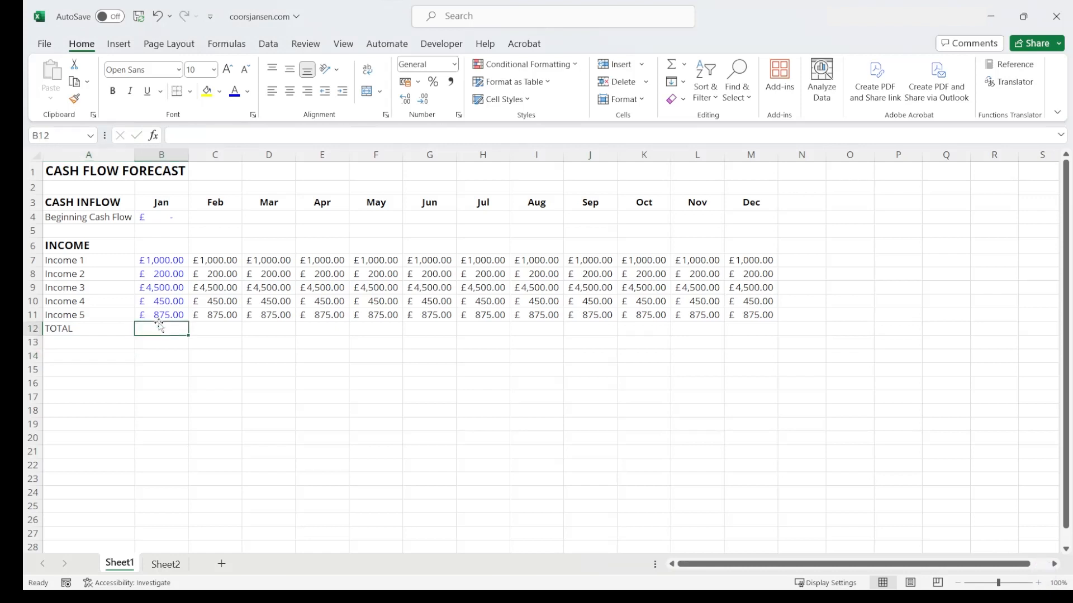
click(671, 65)
key(Return)
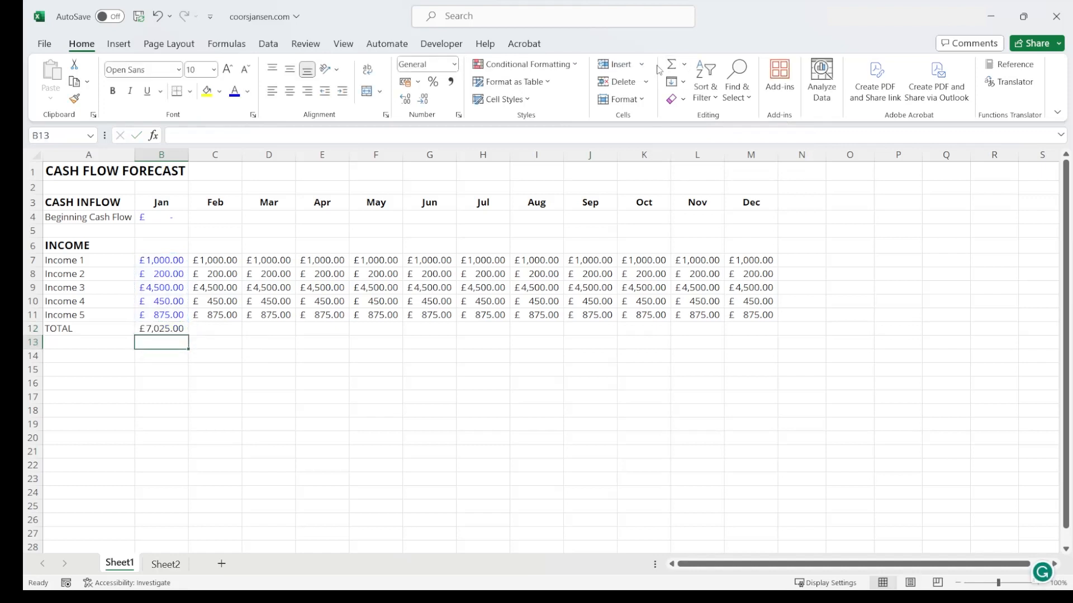
Make January's total in B12 bold and fill it across to December in M12
click(158, 328)
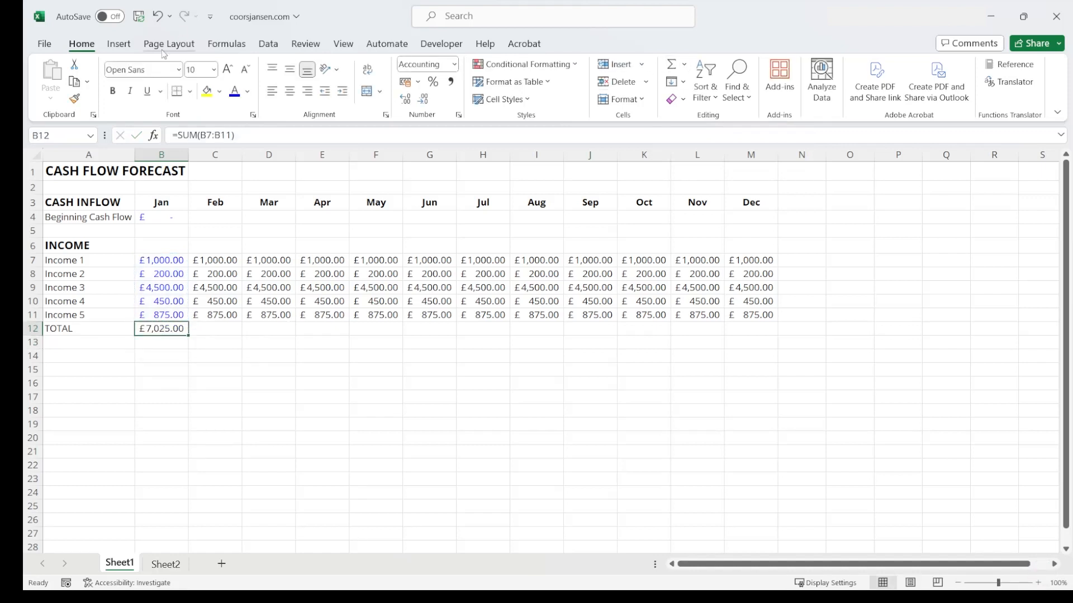
click(114, 92)
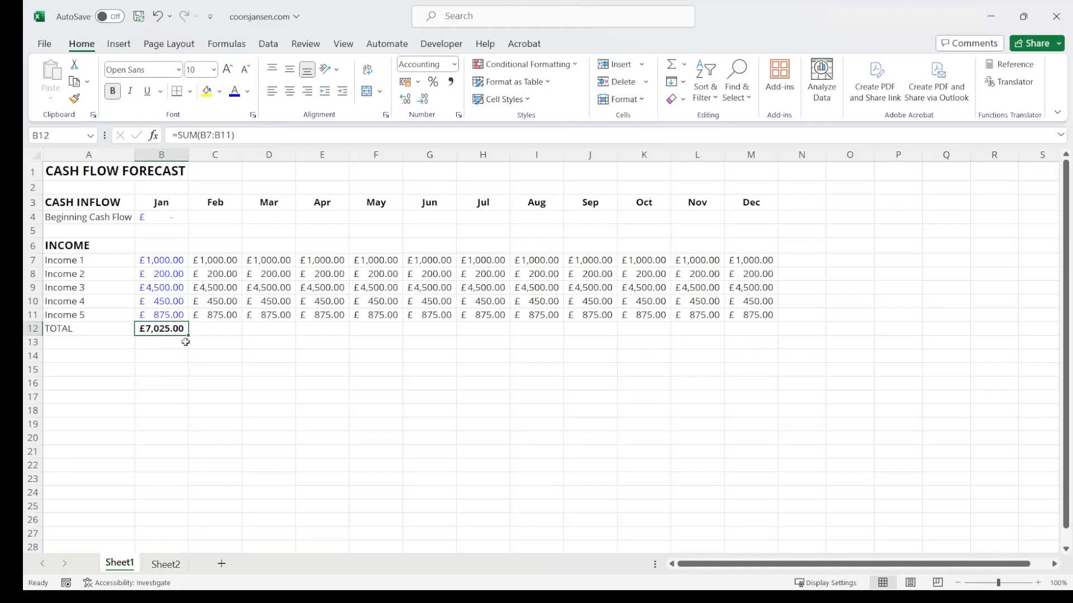
drag(187, 336, 766, 327)
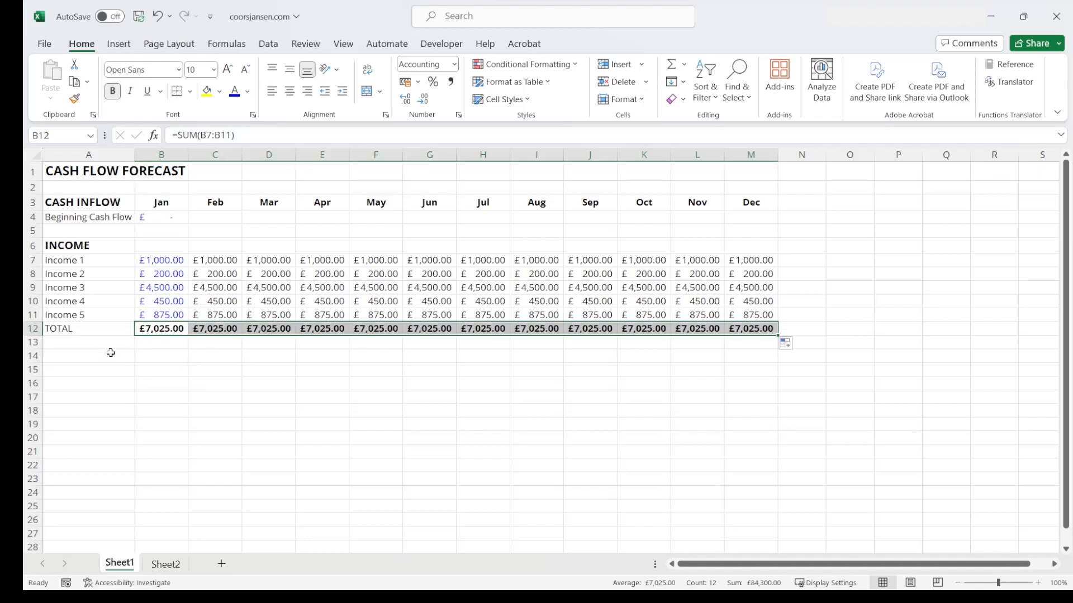
Make the TOTAL label in A12 bold
click(58, 330)
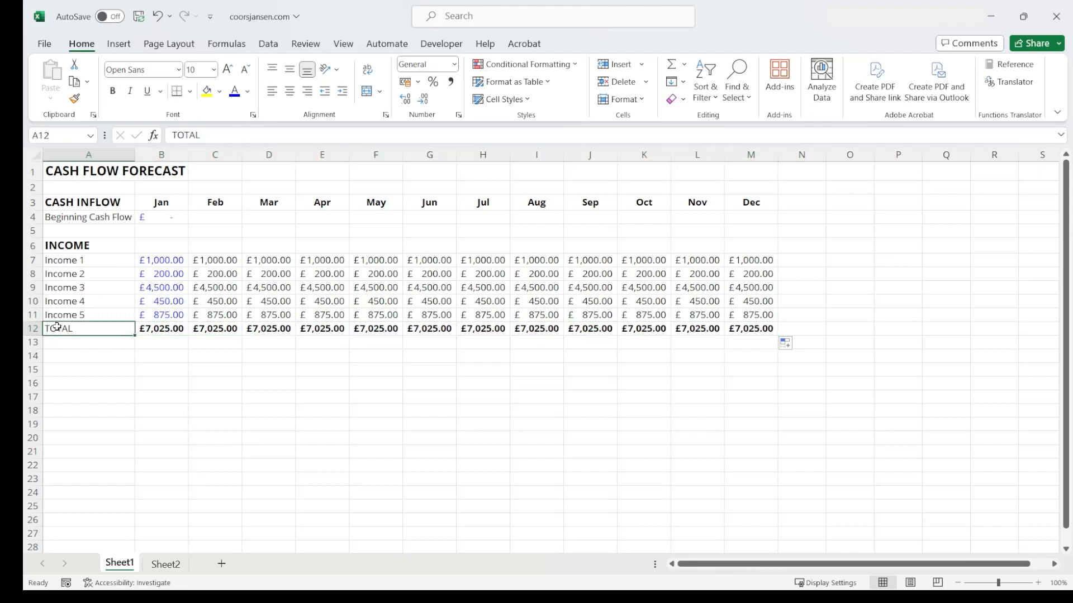
click(112, 90)
click(152, 369)
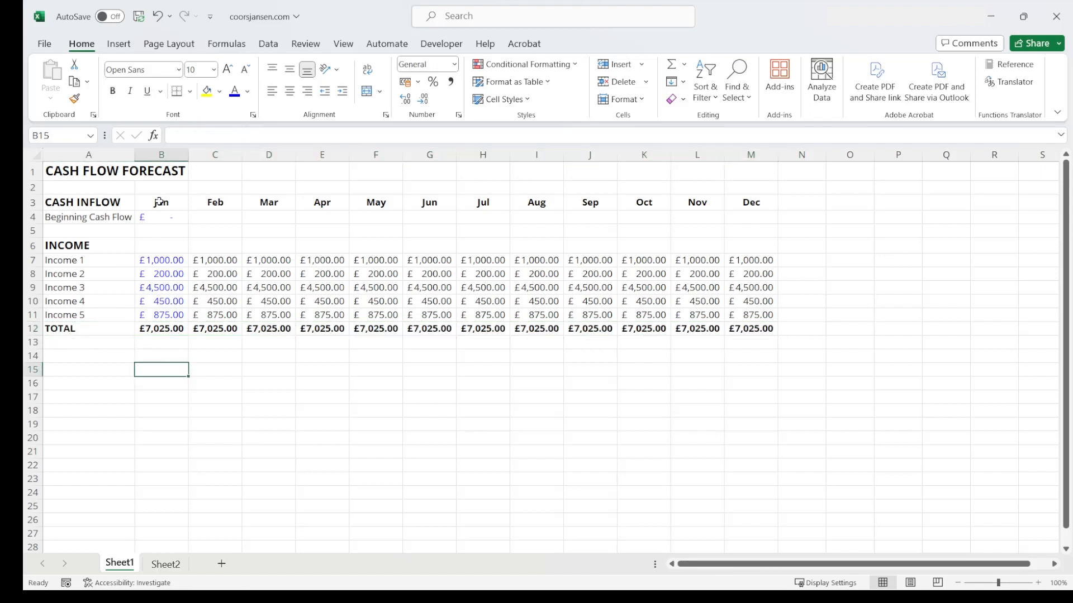
Insert a new column before January and enter the heading TOTAL in B3
click(165, 154)
right_click(170, 157)
click(205, 293)
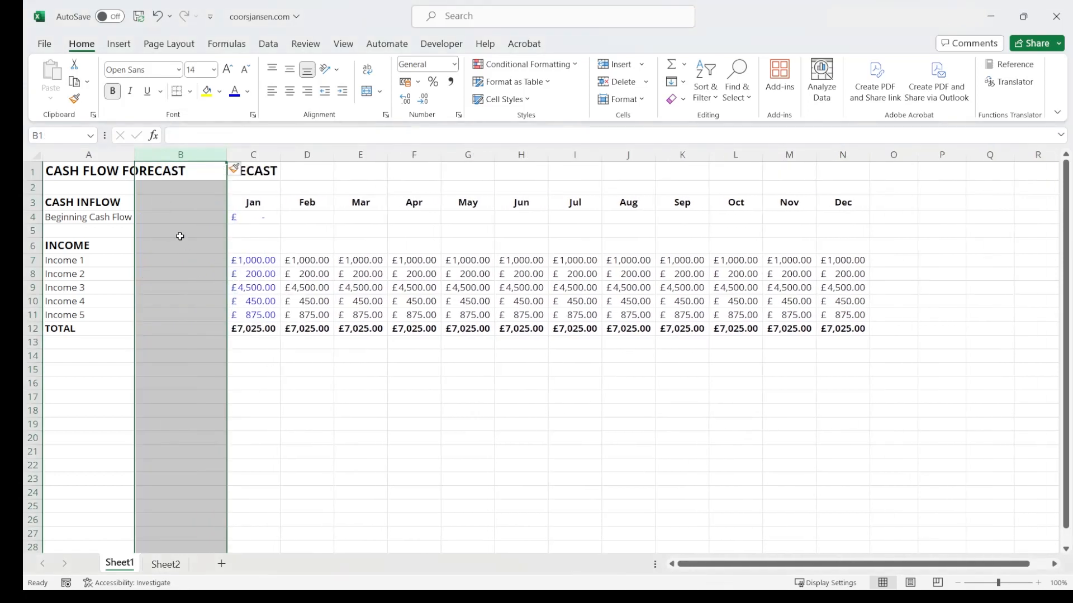
click(175, 204)
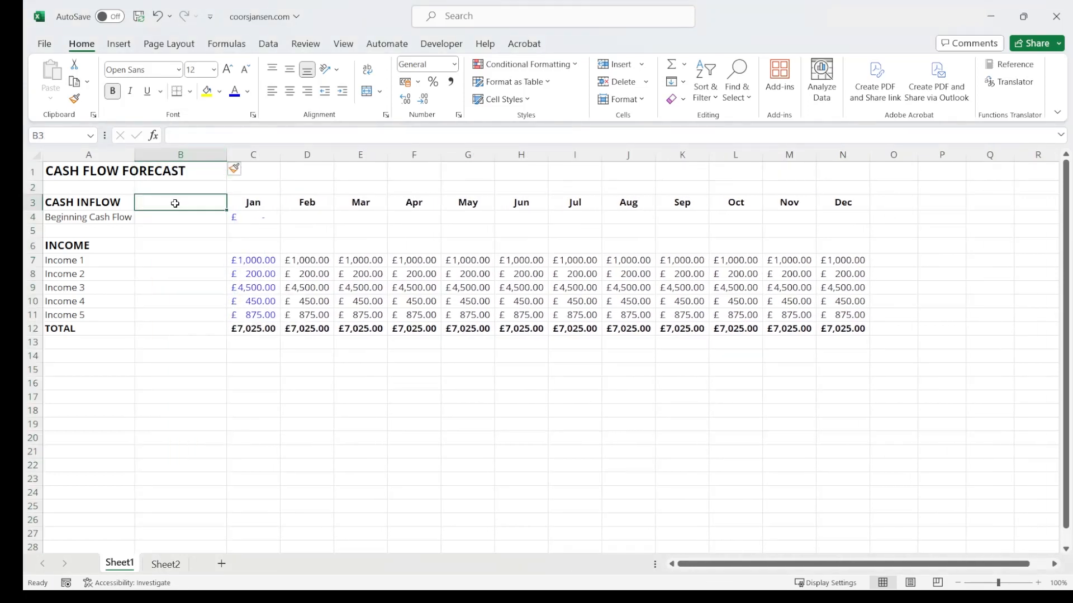
text(TOTAL)
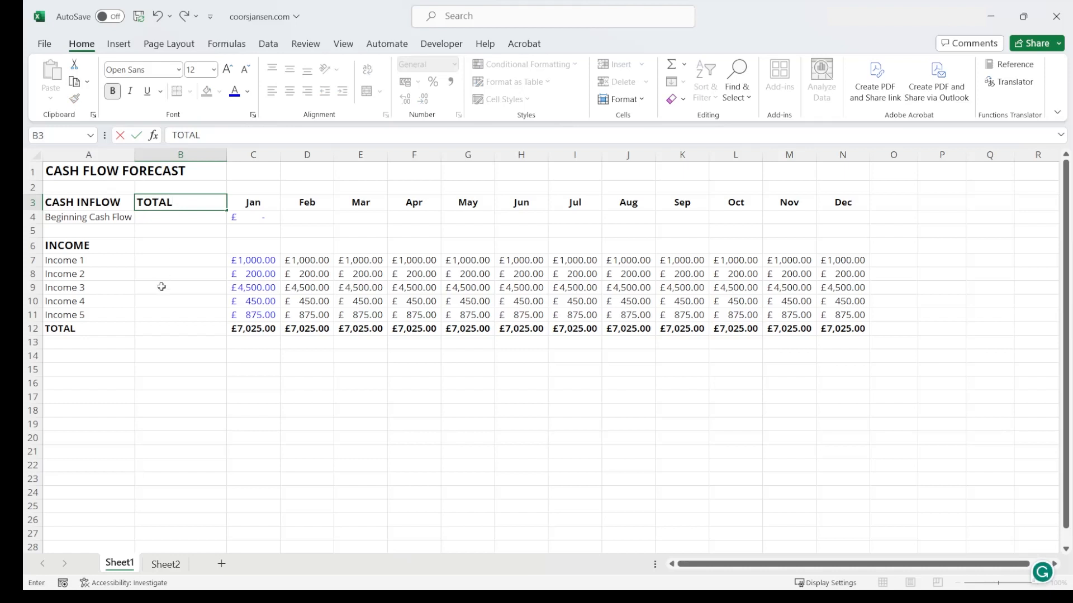
click(161, 286)
Total Income 1 in B7 with a SUM of C7:N7, fill it down to Income 5, and fill C12's total into B12
click(175, 259)
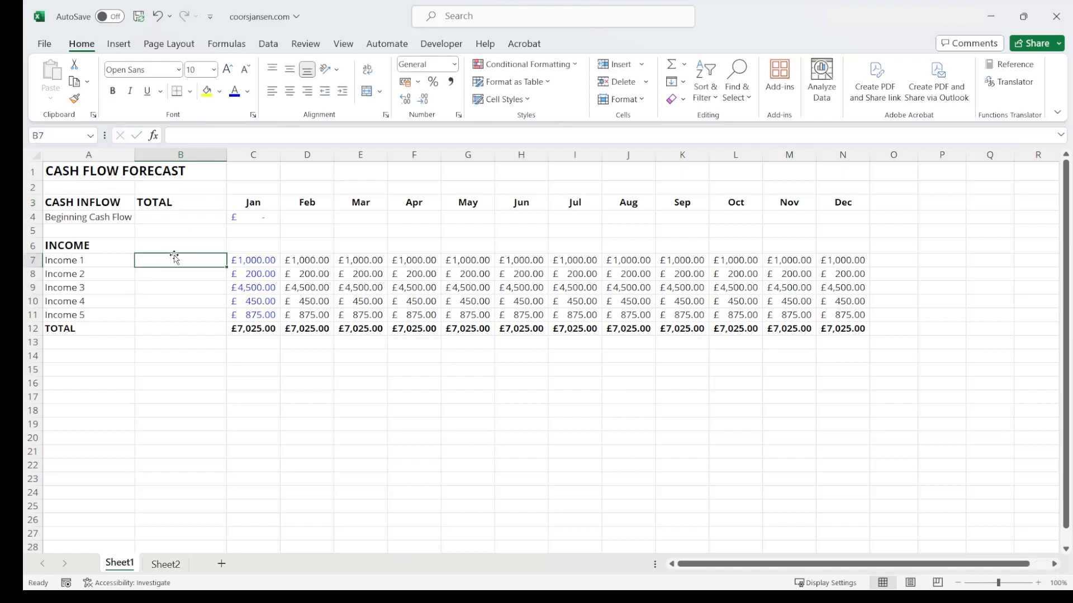
click(672, 64)
drag(265, 256, 842, 261)
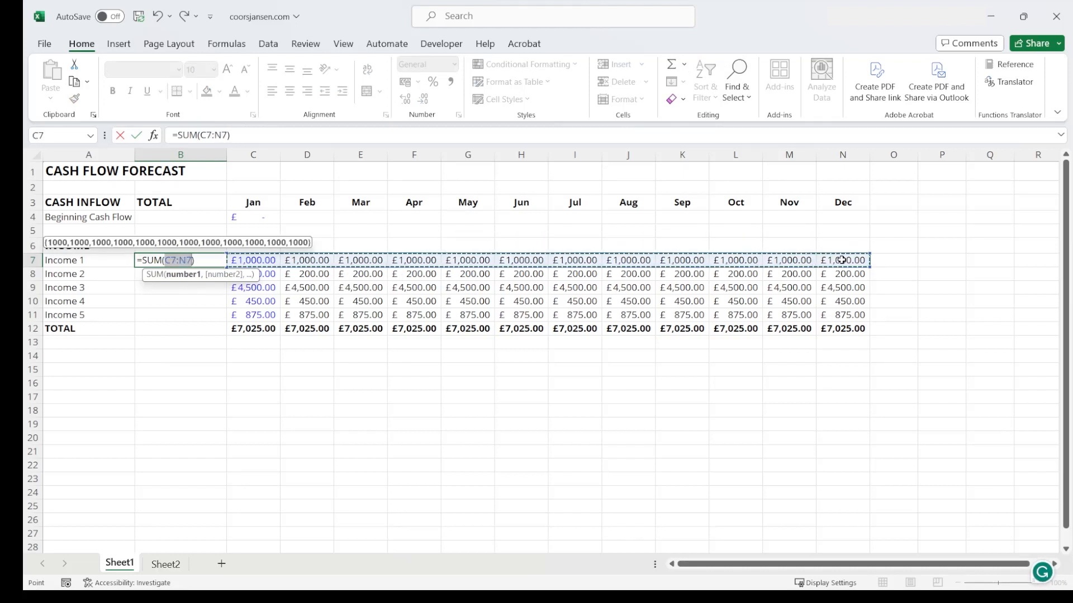
key(Return)
click(204, 261)
drag(227, 267, 160, 329)
click(269, 332)
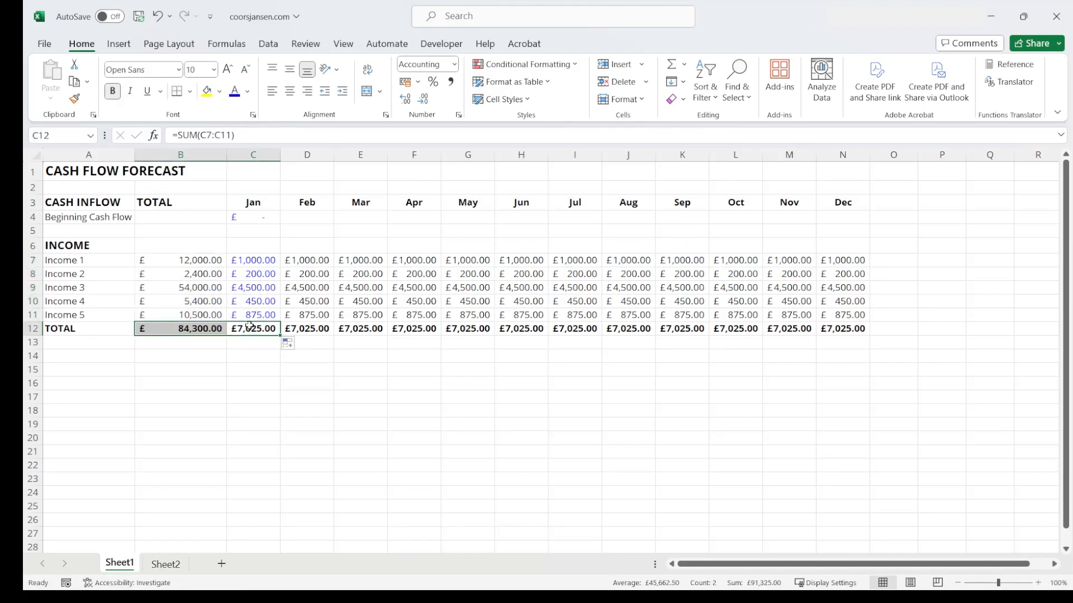
Move the TOTAL block B3:B12 to column O, after December, and fit the column width to its contents
drag(173, 203, 168, 328)
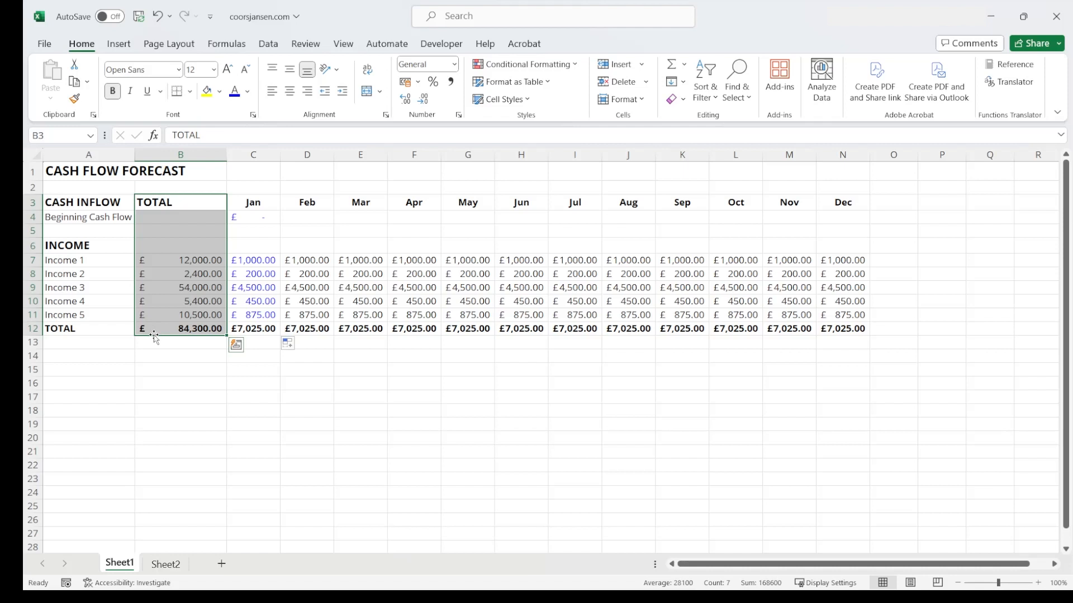
drag(154, 336, 876, 332)
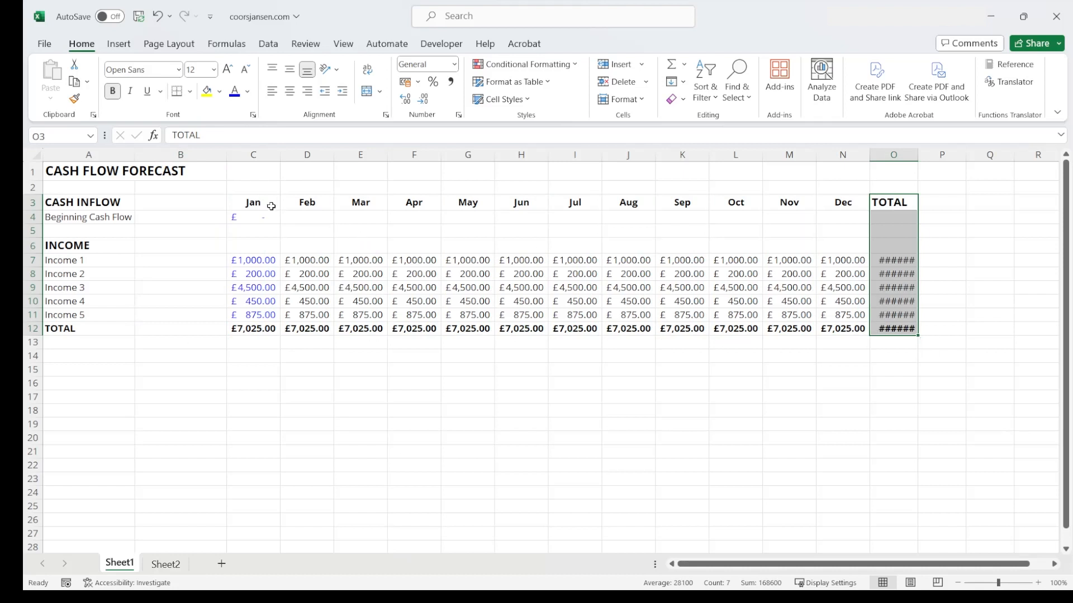
double_click(918, 155)
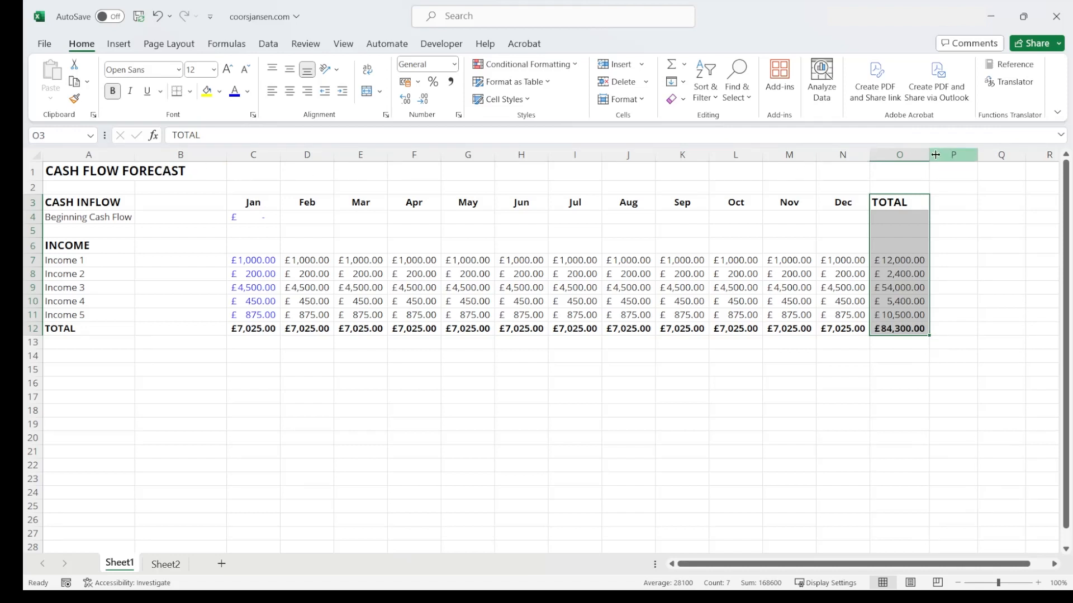
Delete the empty column B before January and make the whole TOTAL column after December bold
click(176, 149)
right_click(181, 156)
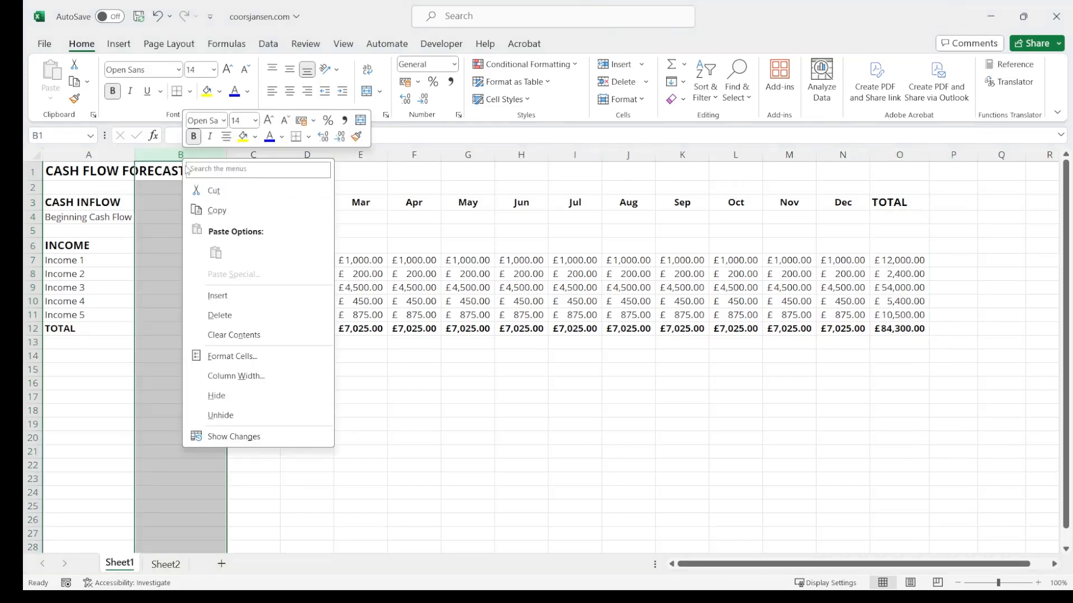
click(220, 315)
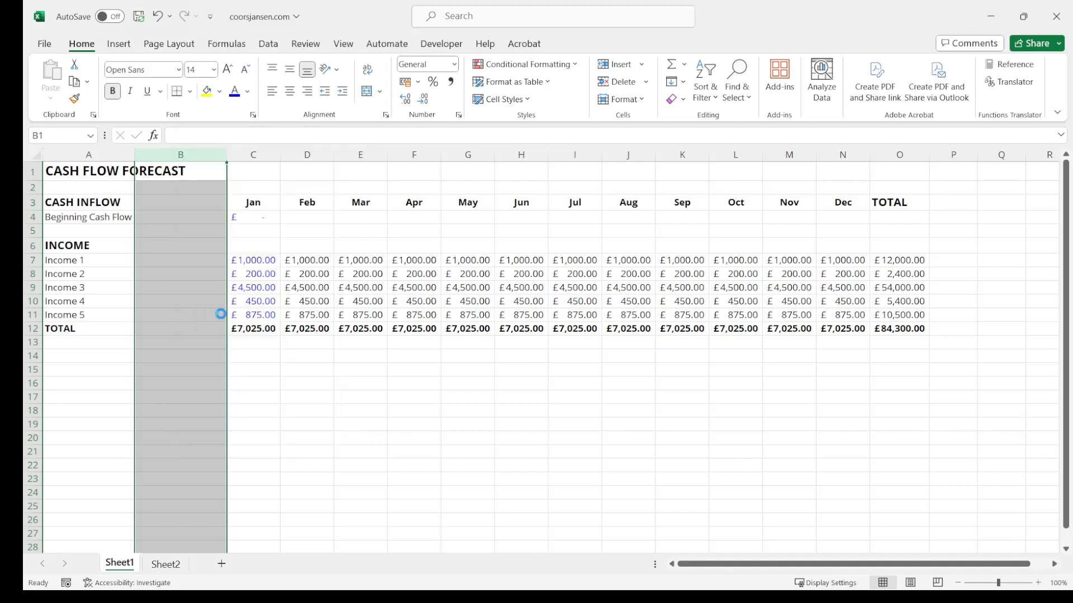
click(262, 363)
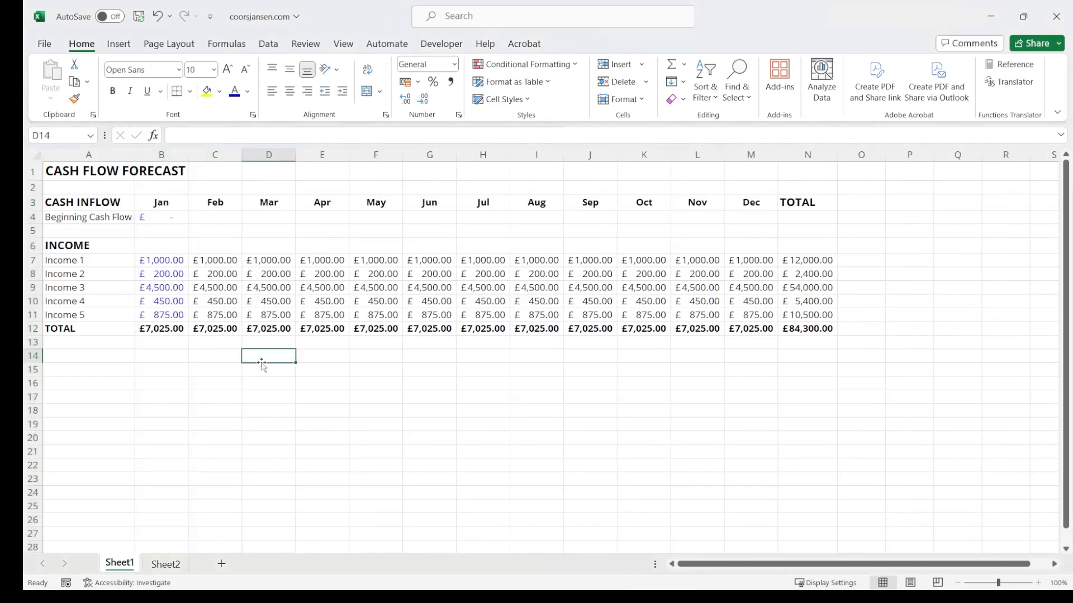
click(810, 156)
click(112, 94)
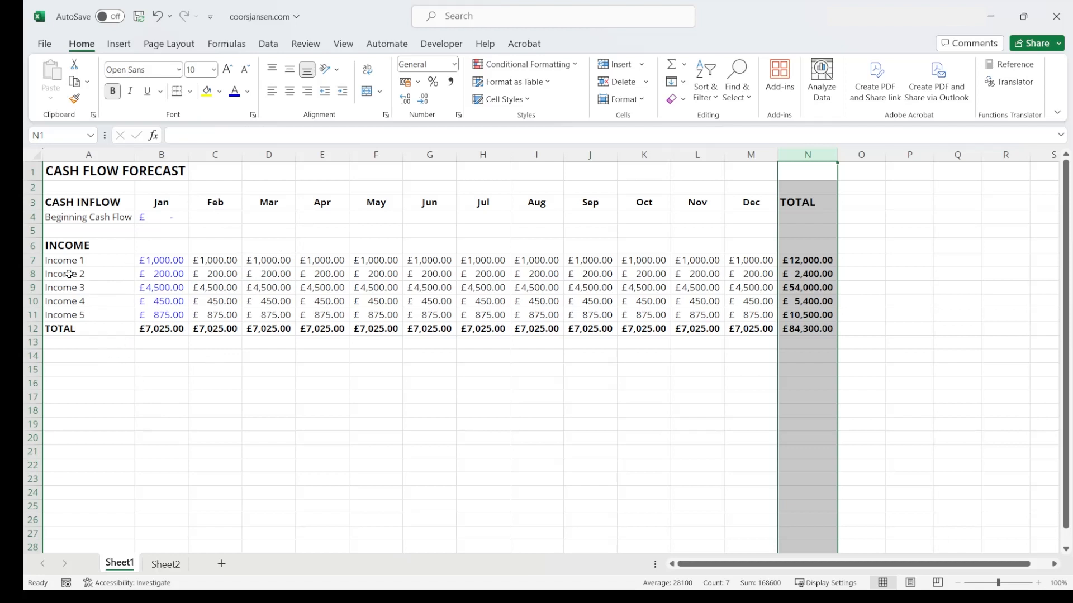
Copy the INCOME heading and the Income 1 and Income 2 rows, A6:N8, and paste them at A16
drag(65, 246, 803, 274)
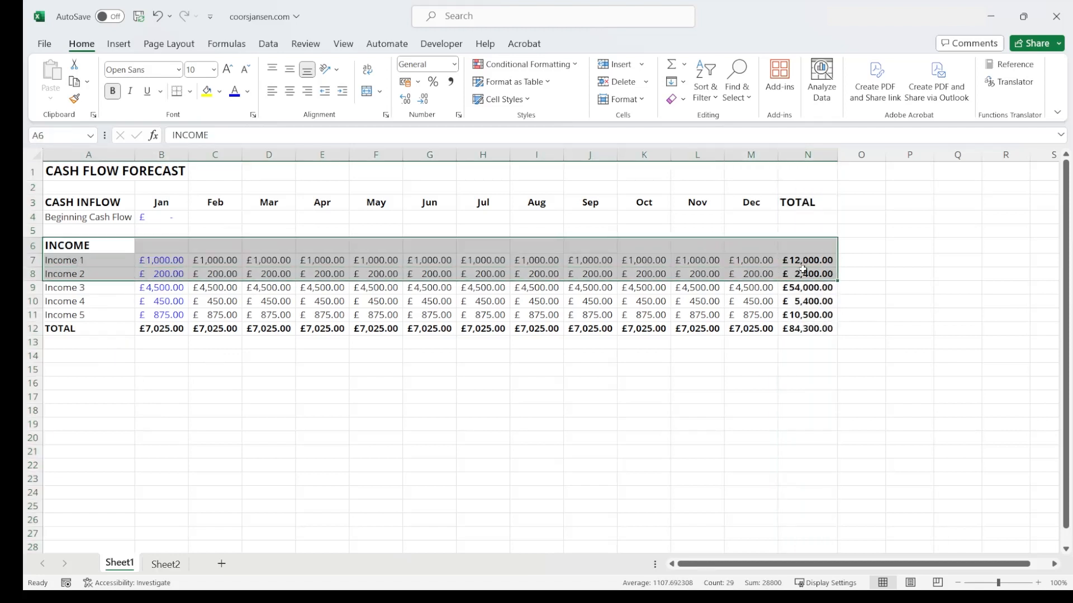
right_click(803, 275)
click(871, 163)
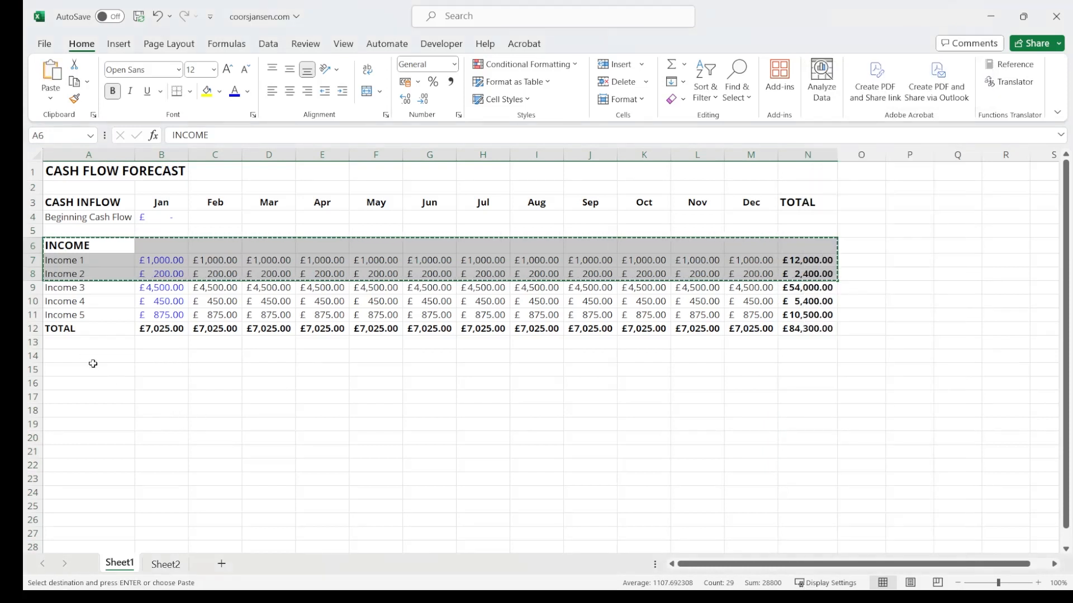
click(71, 382)
right_click(71, 383)
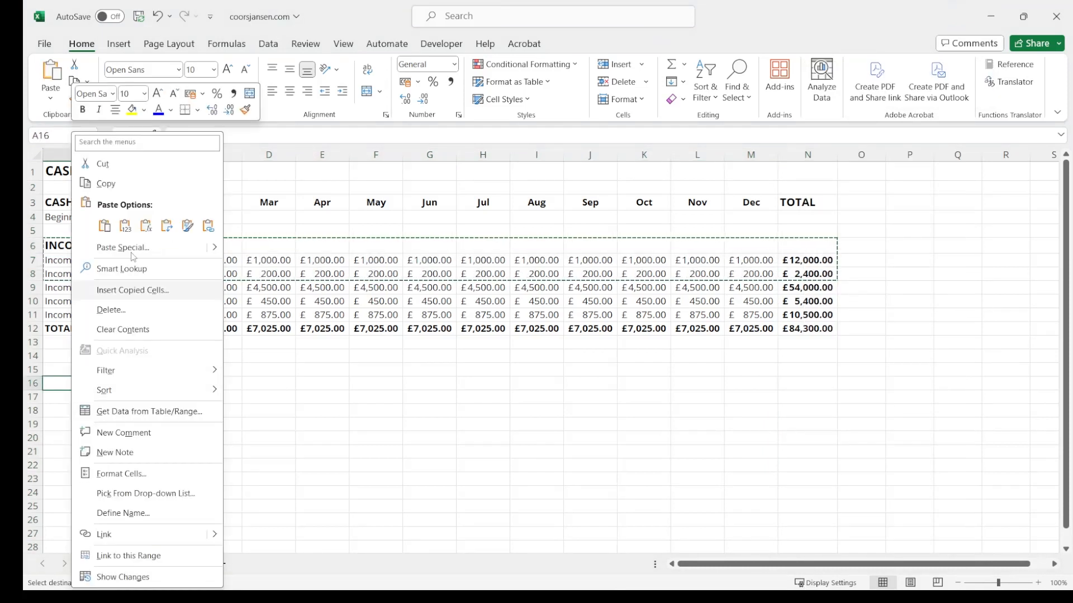
click(104, 225)
Change the copied block's heading in A16 to EXPENDITURE and its row labels in A17 and A18 to Rent and Utilities
click(68, 384)
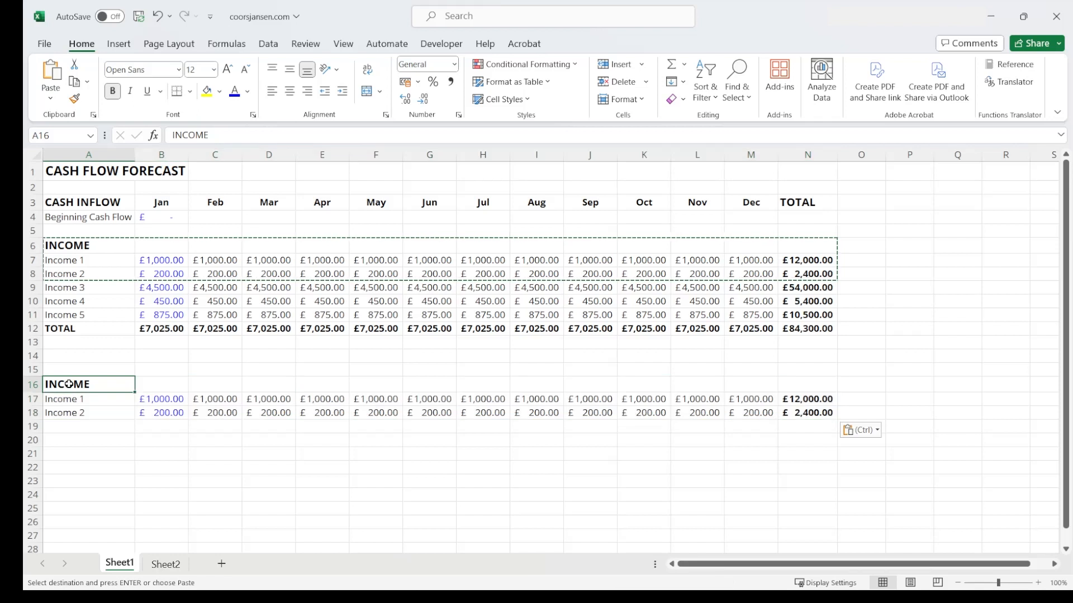
text(EXPENDITURE)
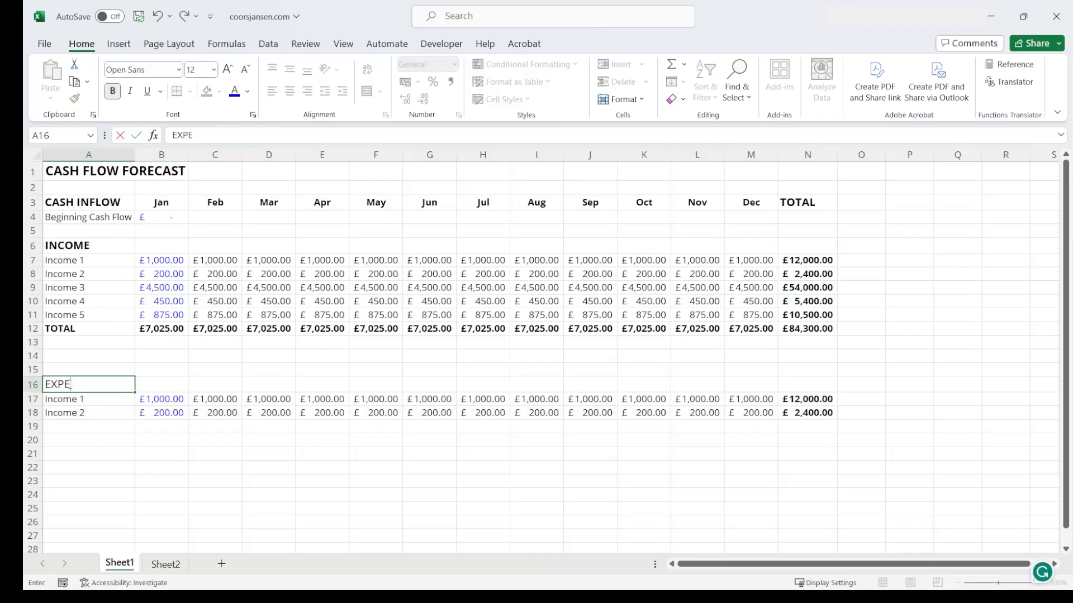
click(59, 401)
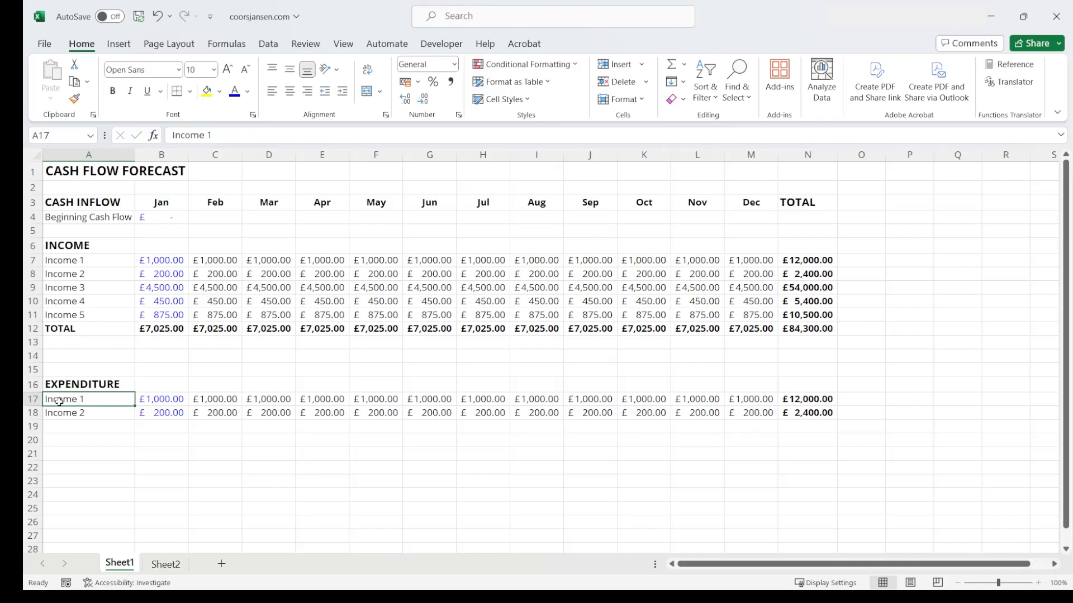
text(Rent)
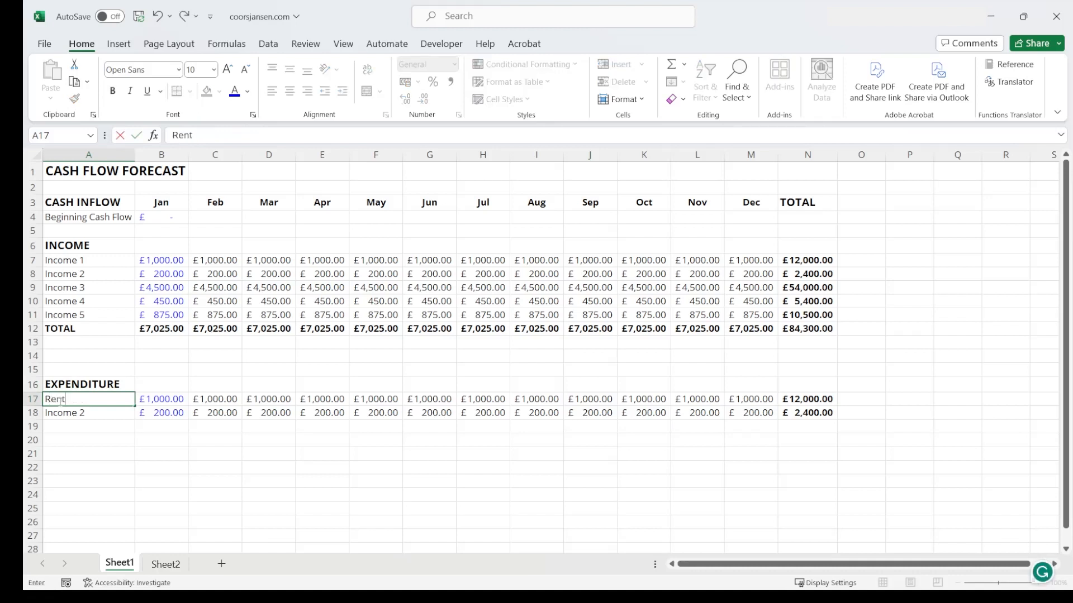
key(Return)
text(Utilities)
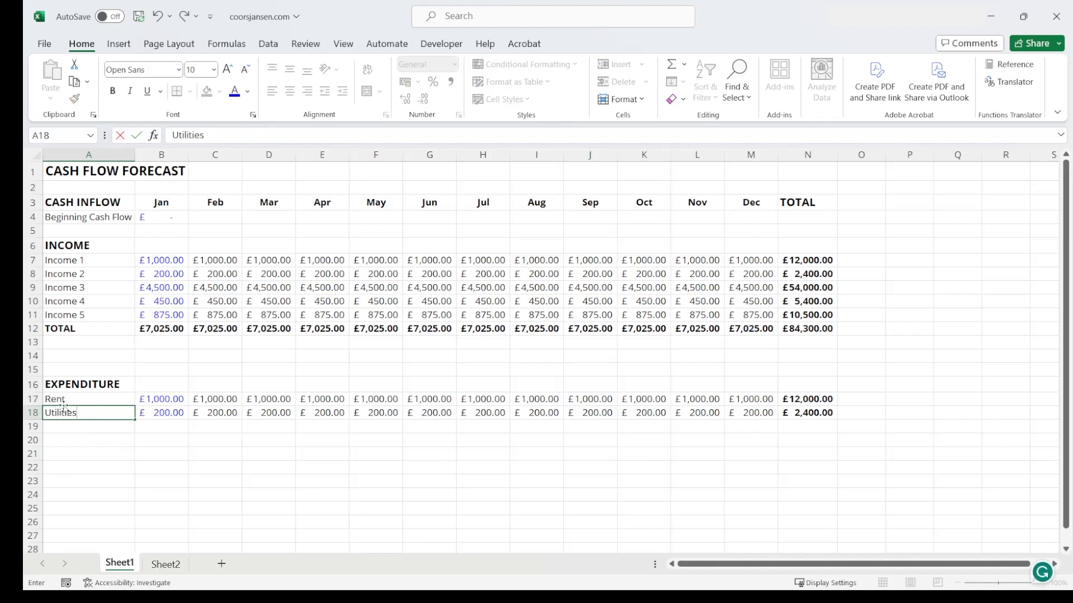
click(95, 467)
Set January's Rent in B17 to 2000 and January's Utilities in B18 to 800
click(171, 399)
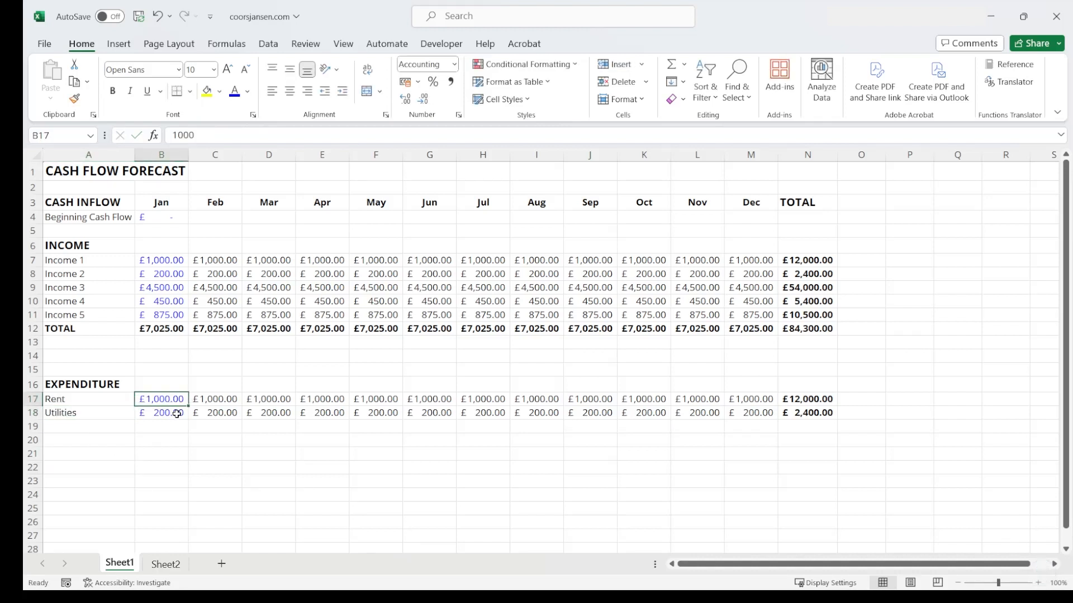
text(2000)
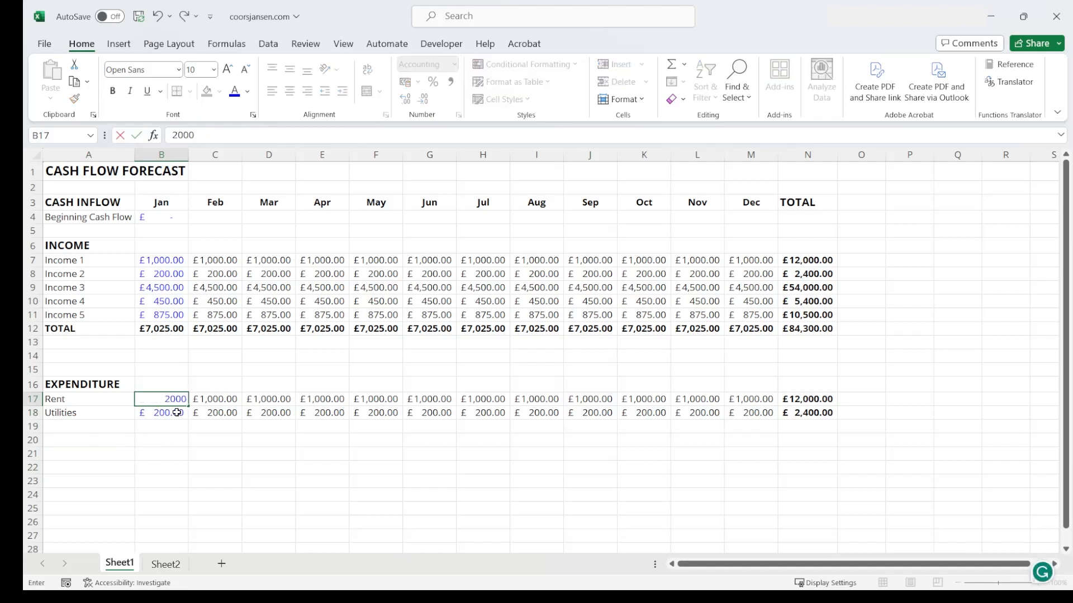
click(176, 412)
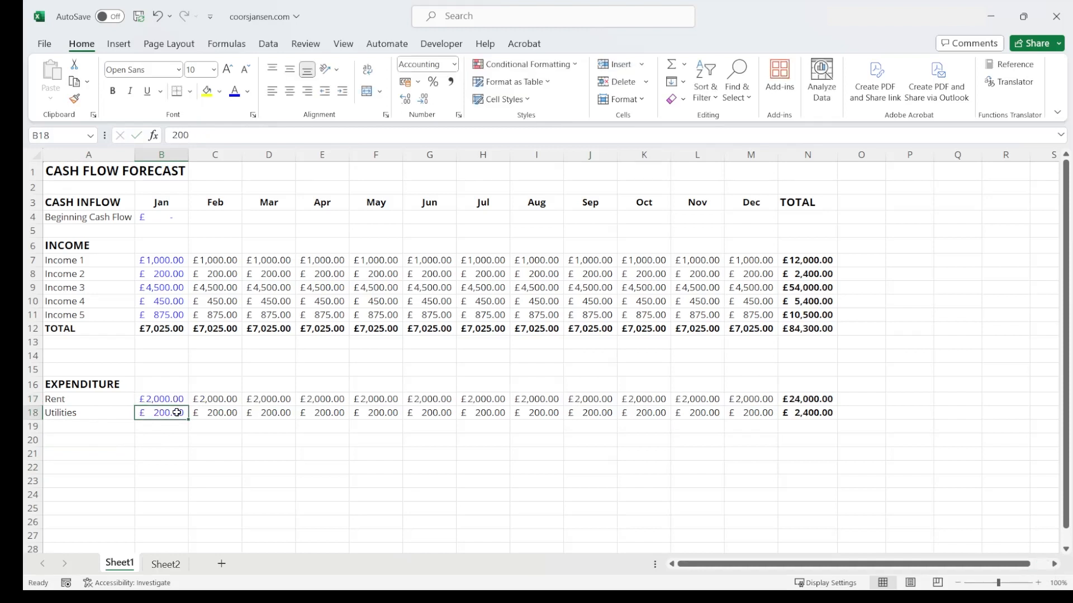
text(800)
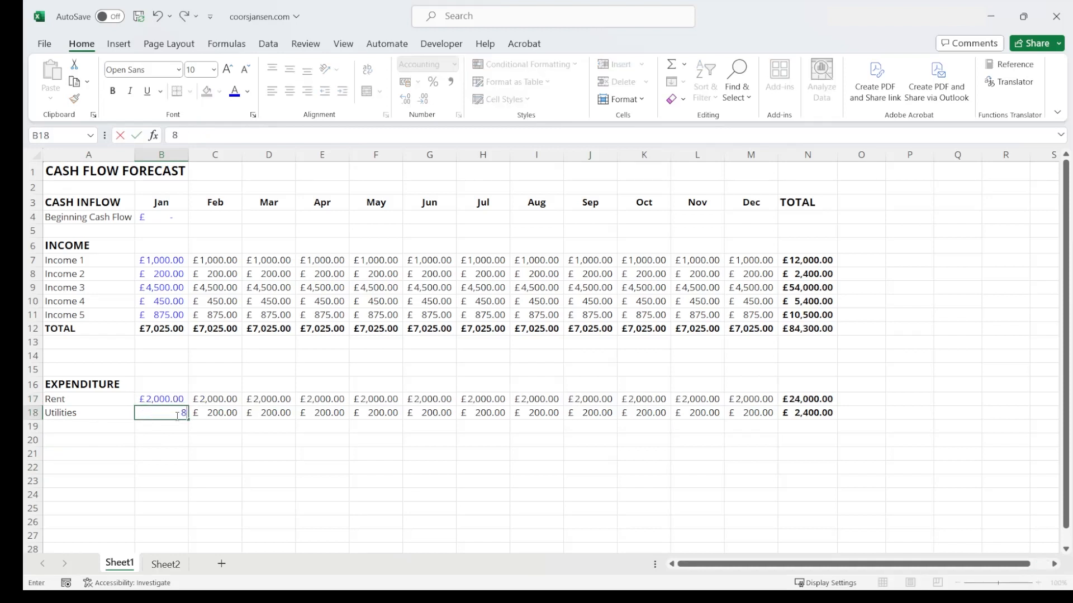
click(121, 450)
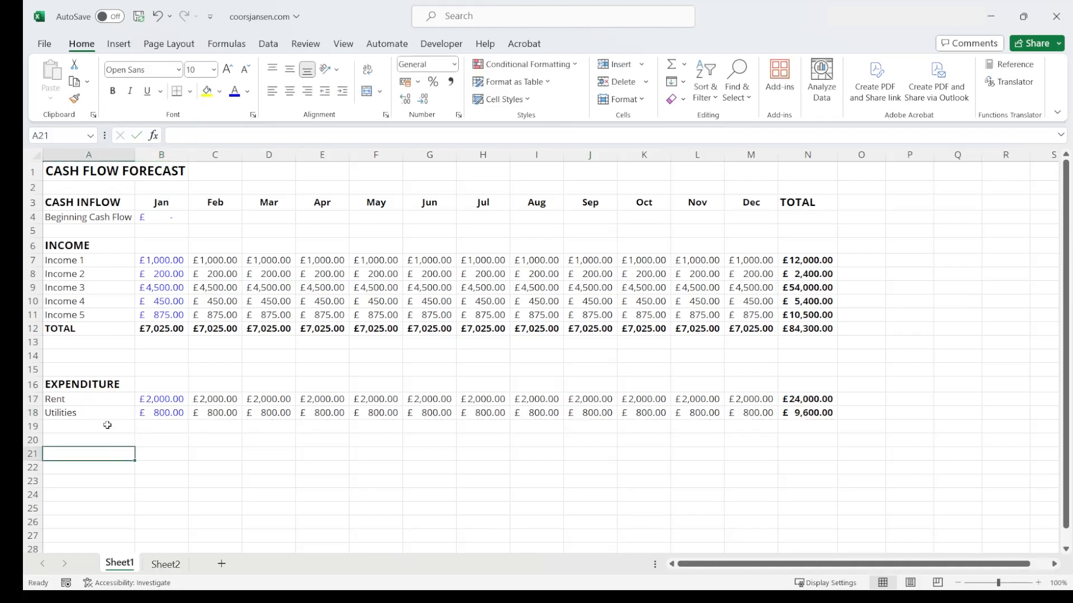
Add an Other Expenditure row in A19 with a January amount of 1500 in B19, formatted like the Utilities amount
click(88, 428)
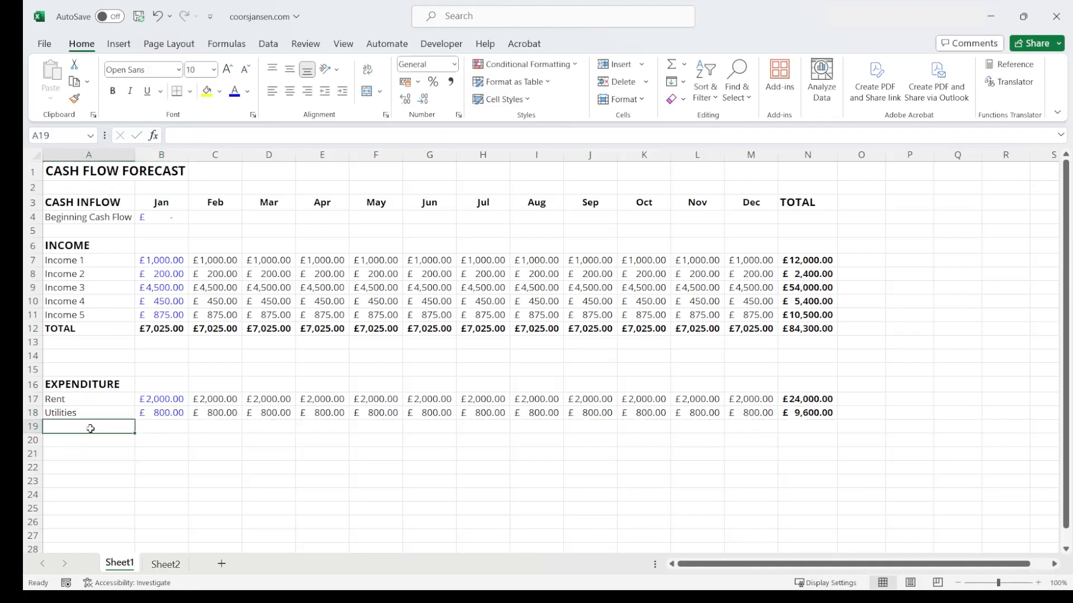
text(Other Expenditure)
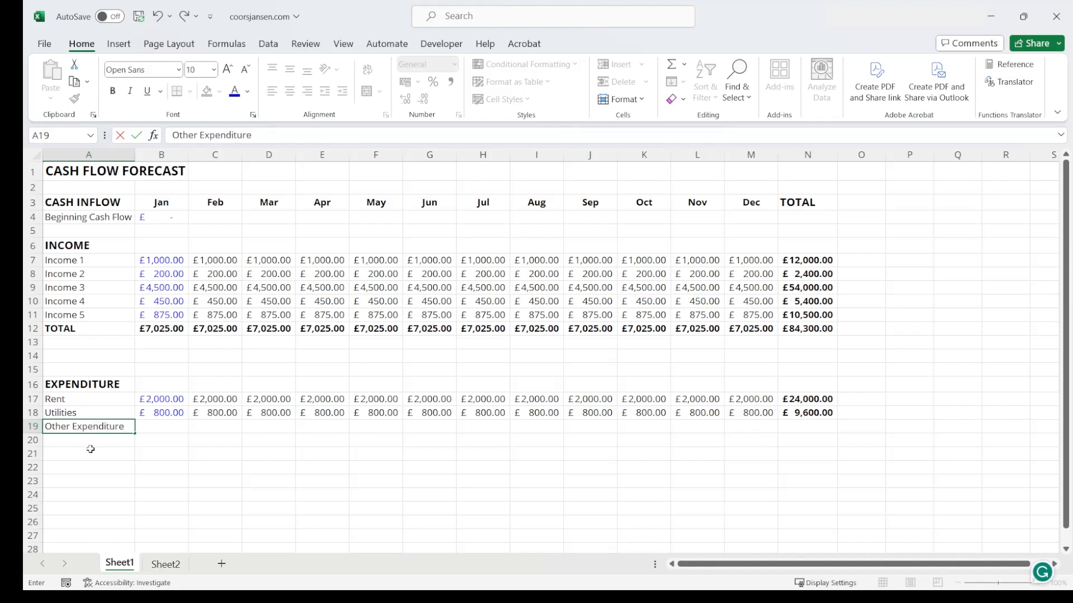
key(Return)
click(177, 414)
drag(189, 416, 173, 433)
click(165, 429)
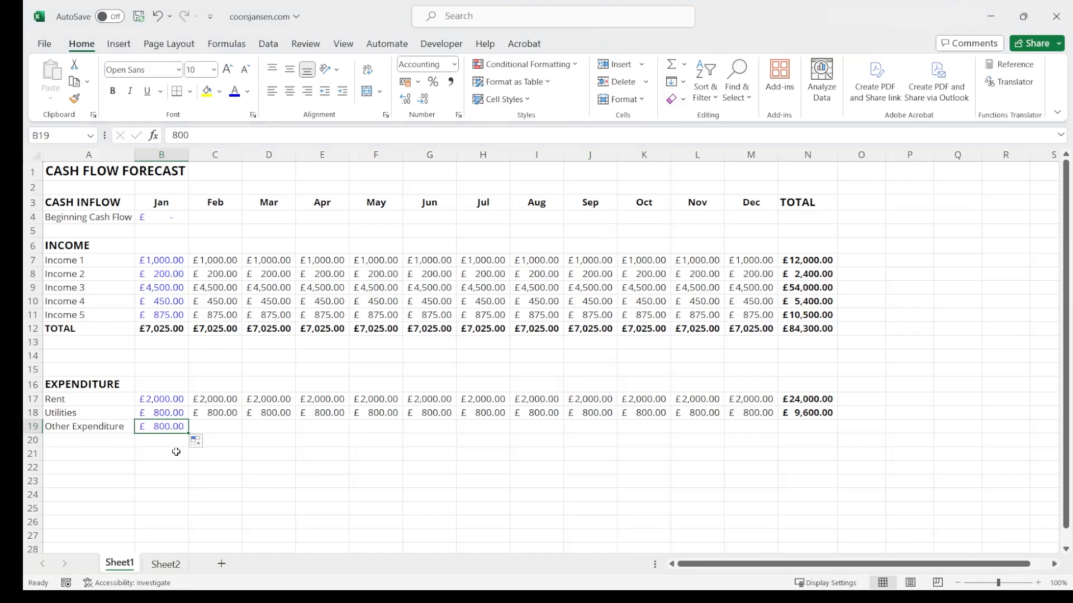
text(1500)
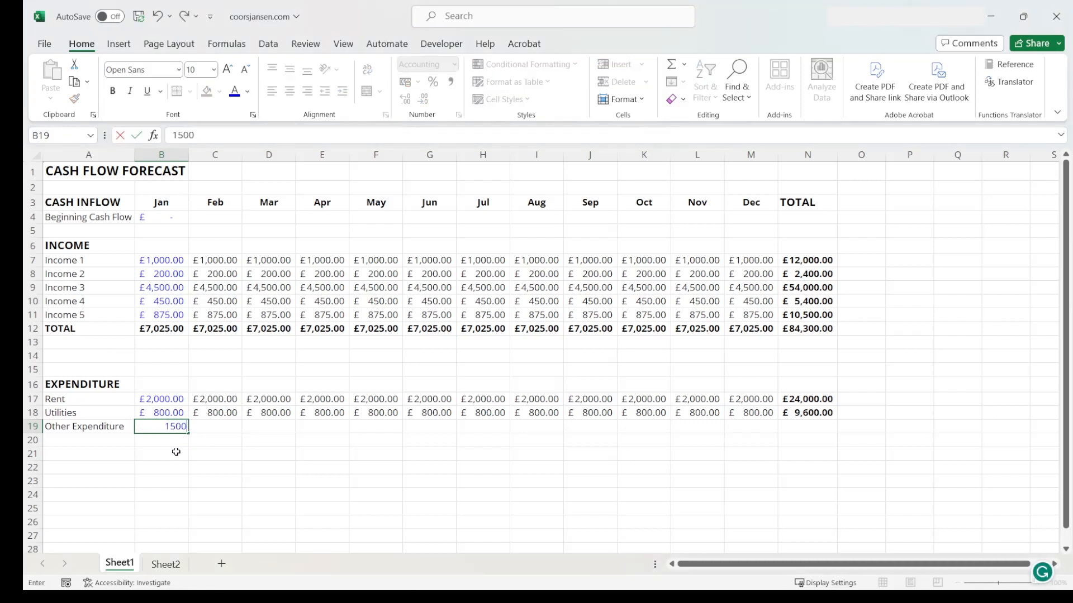
click(215, 466)
Fill the Utilities formulas for February through TOTAL, C18:N18, down into the Other Expenditure row
click(219, 414)
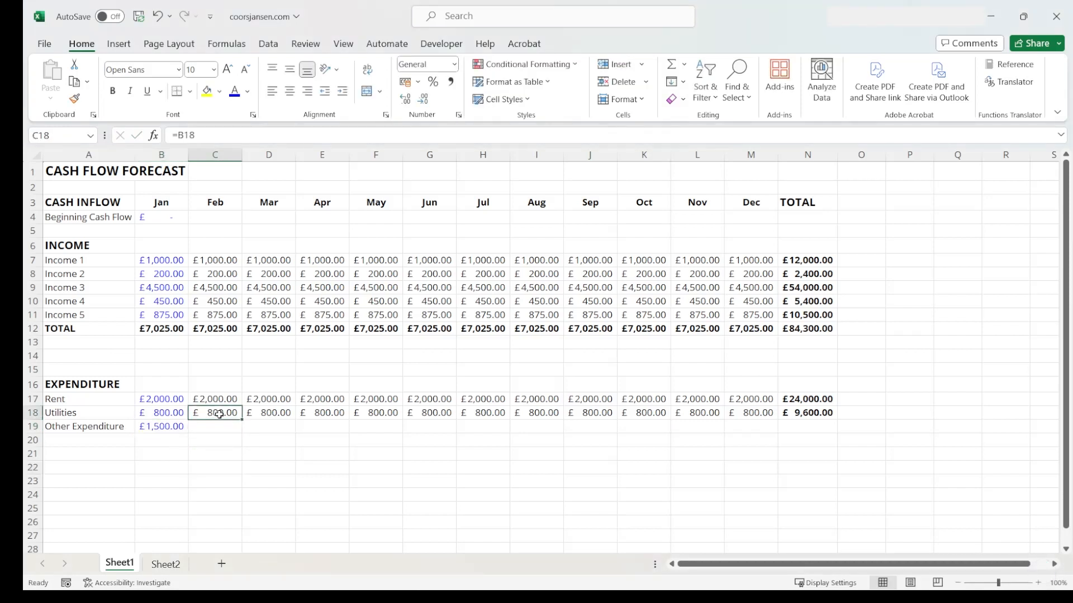
drag(219, 414, 833, 418)
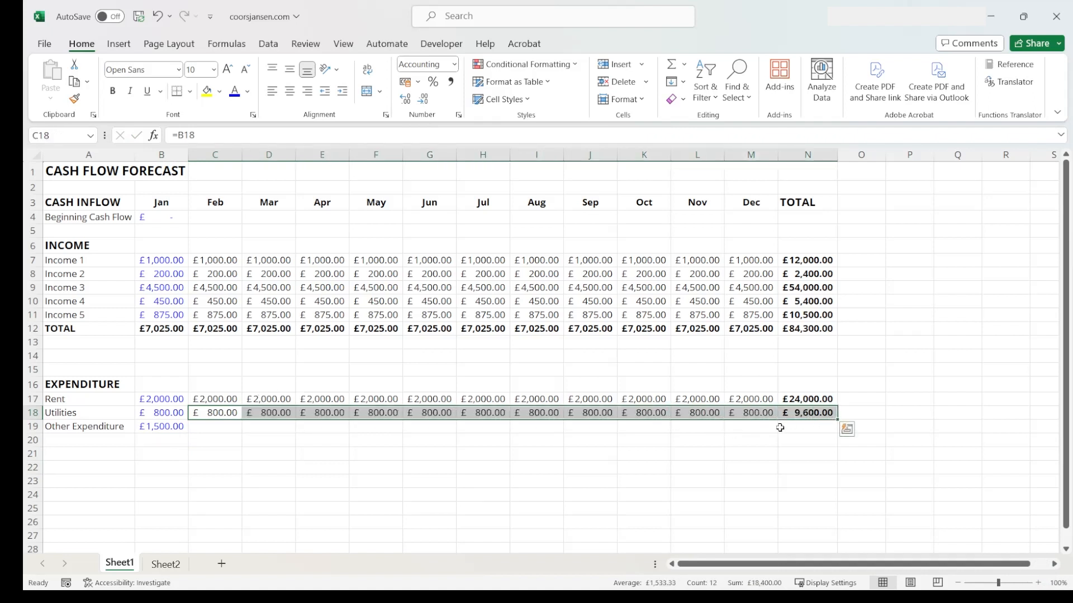
drag(839, 419, 838, 436)
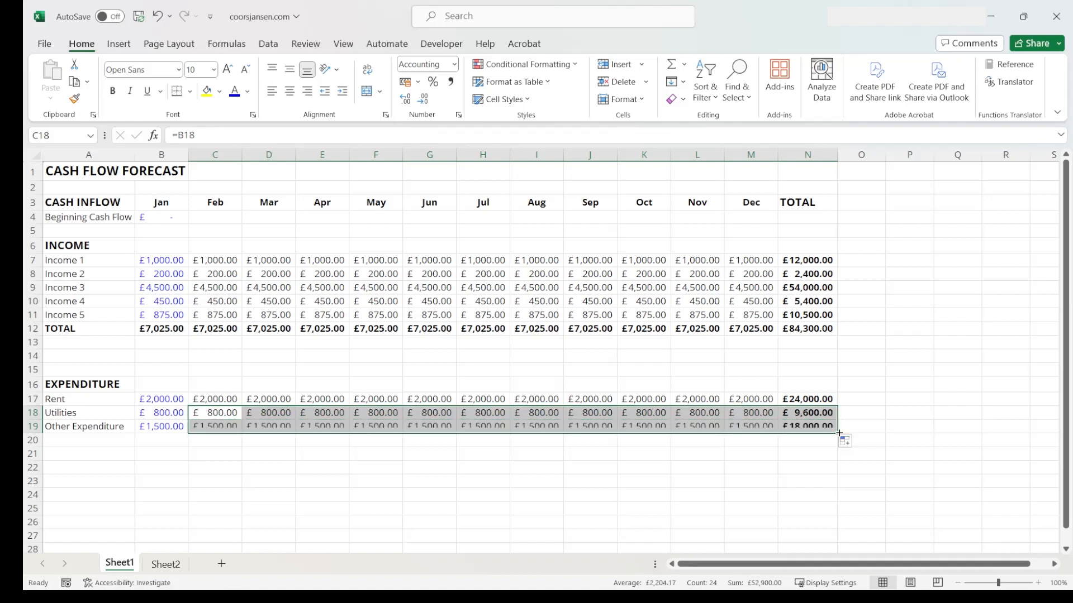
click(306, 498)
Copy the income TOTAL row A12:N12 to A20 below the expenditure rows and check January's total formula in B20
drag(76, 329, 822, 330)
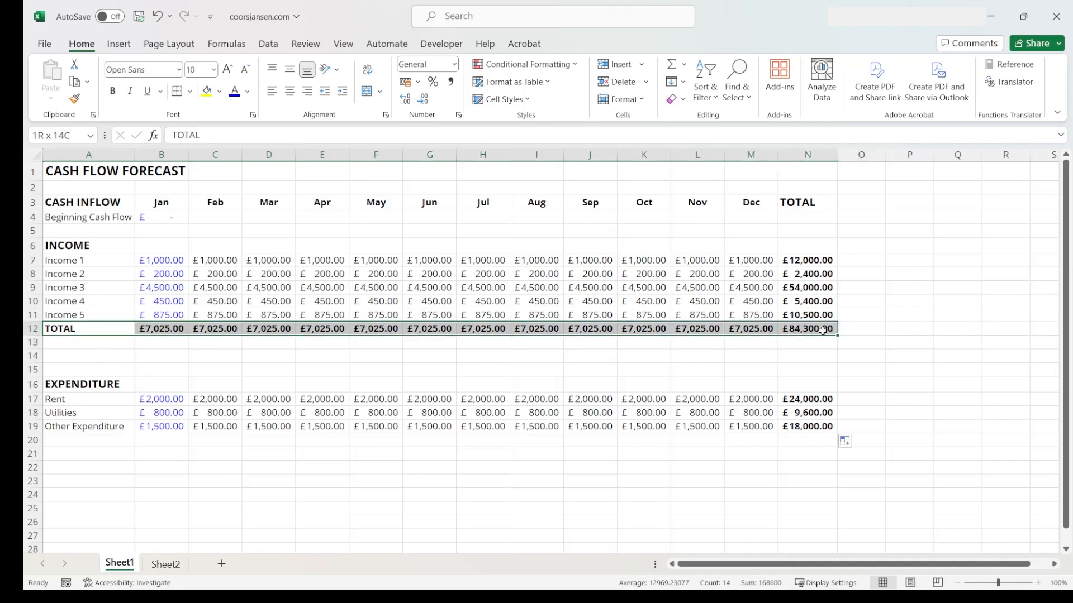
right_click(822, 330)
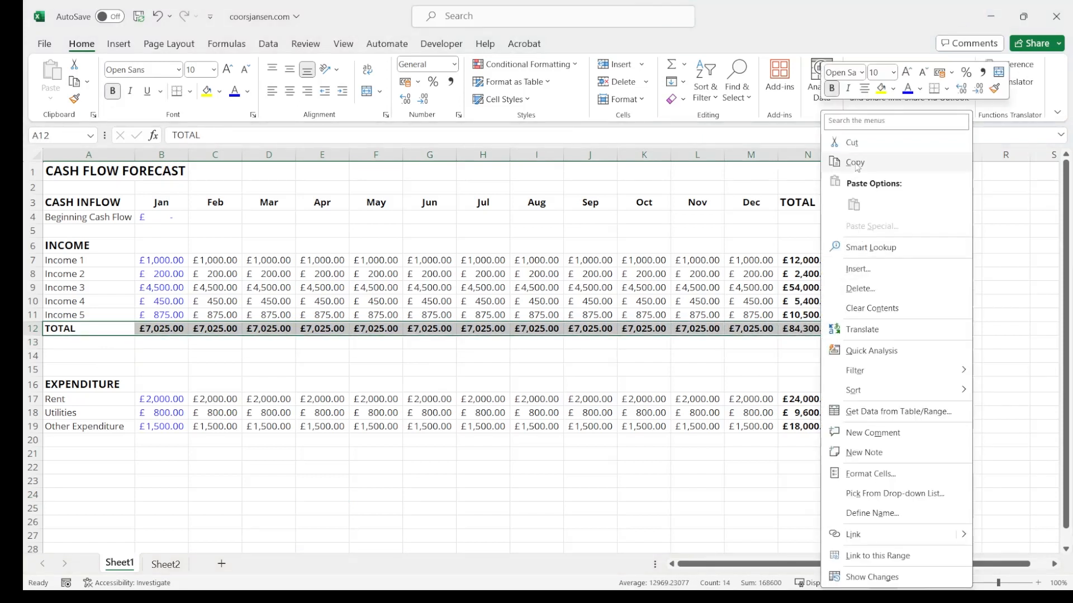
click(855, 162)
click(95, 442)
right_click(97, 444)
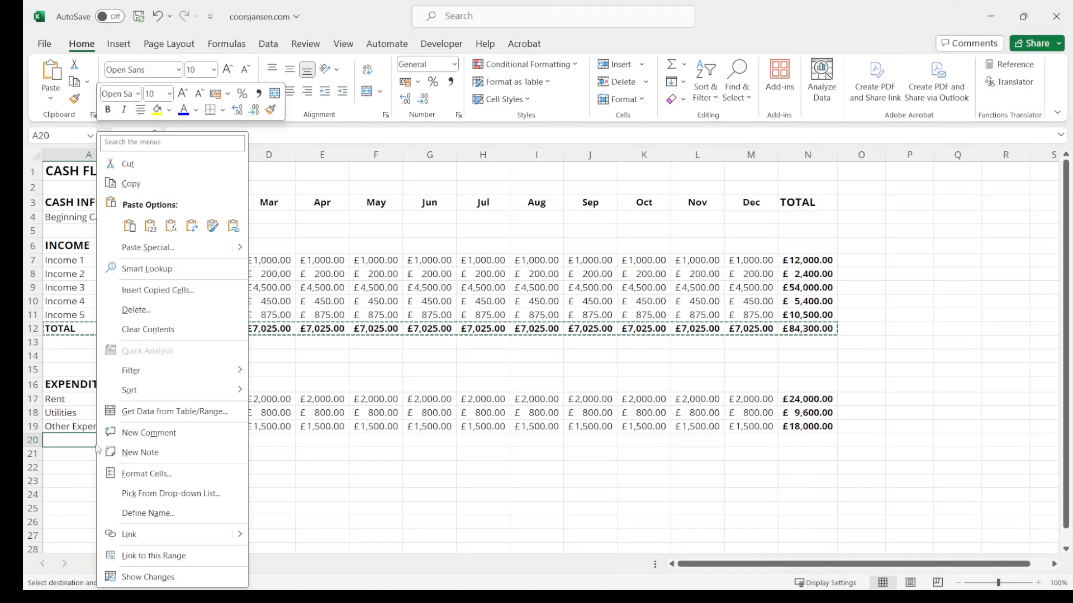
click(129, 225)
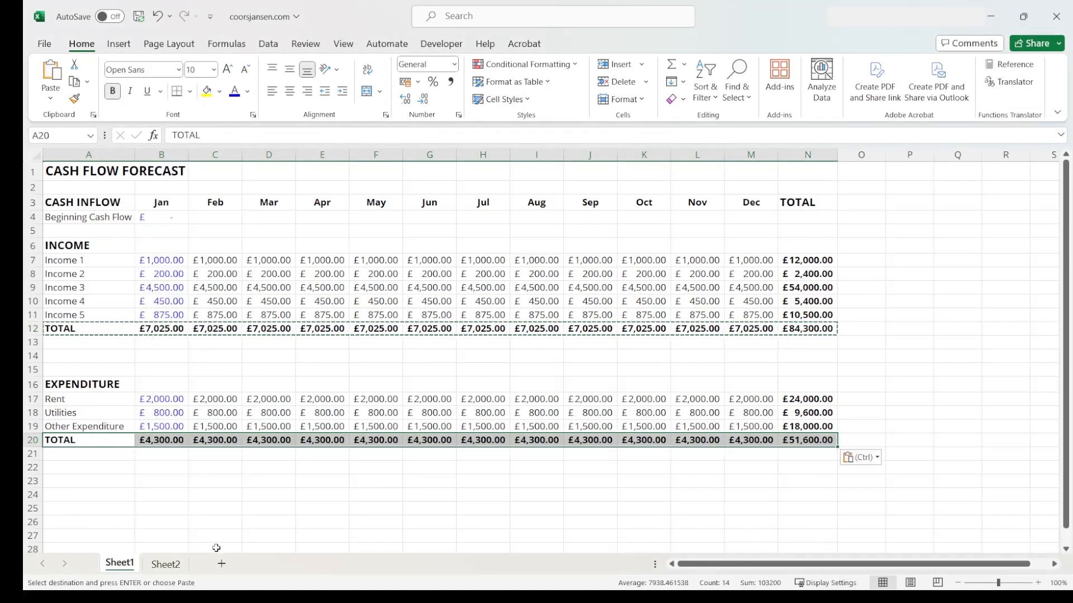
click(161, 440)
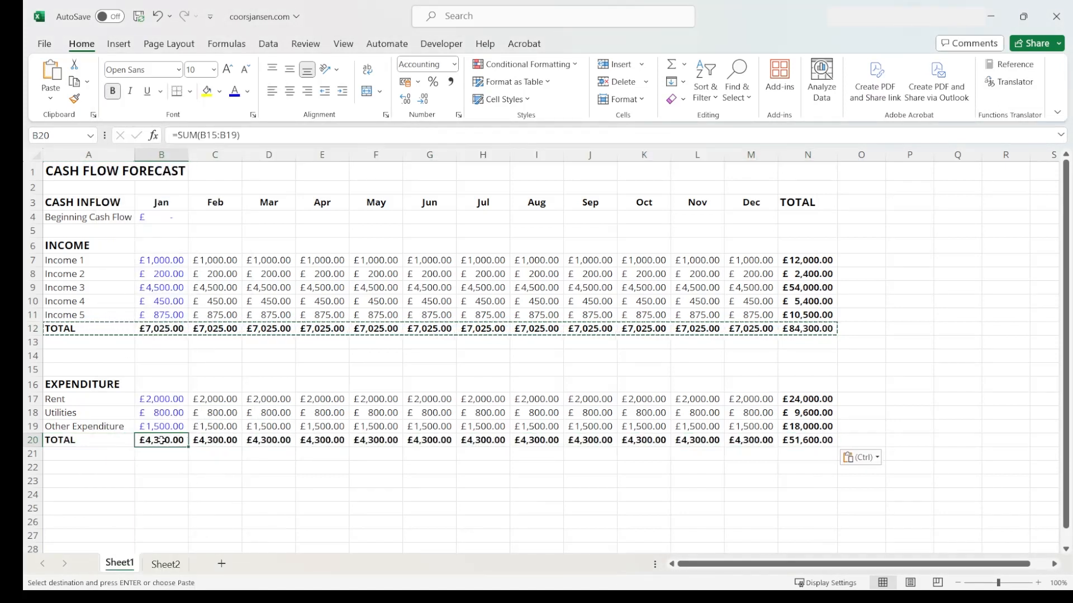
Correct January's expenditure total in B20 to =SUM(B17:B19) and fill the formula across to N20
click(228, 135)
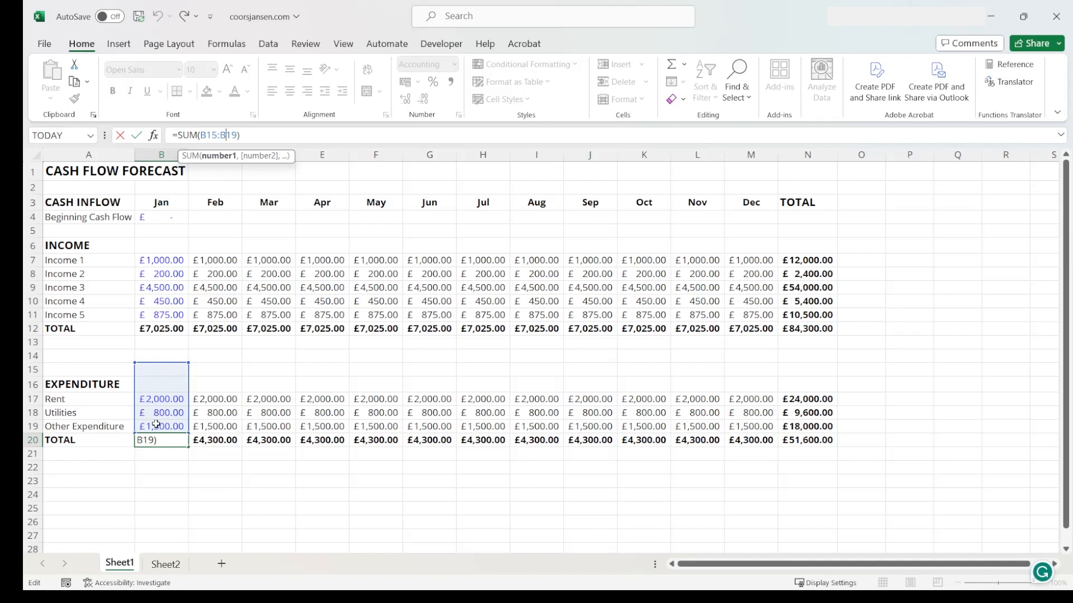
click(219, 141)
key(BackSpace)
text(7)
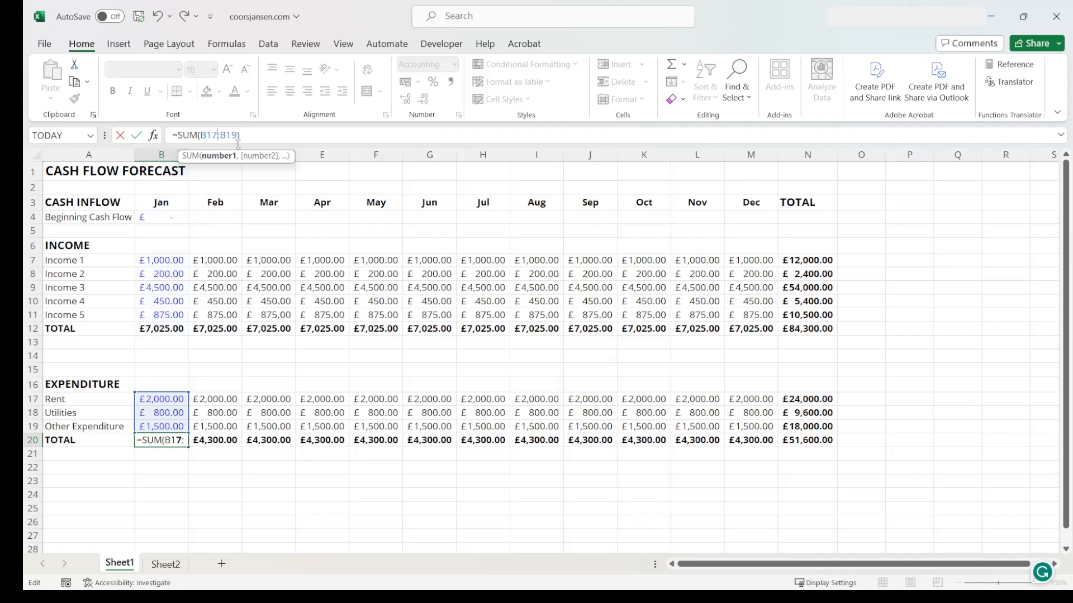
key(Return)
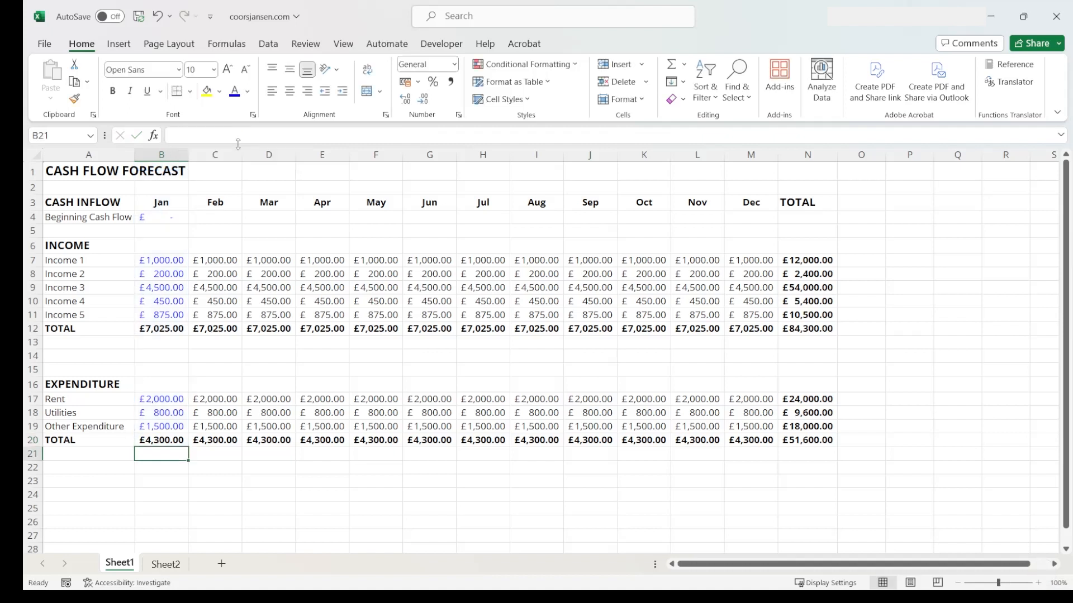
click(157, 440)
drag(188, 450, 816, 447)
Insert a blank row above the expenditure TOTAL row and fill A20:N20 with black
click(33, 440)
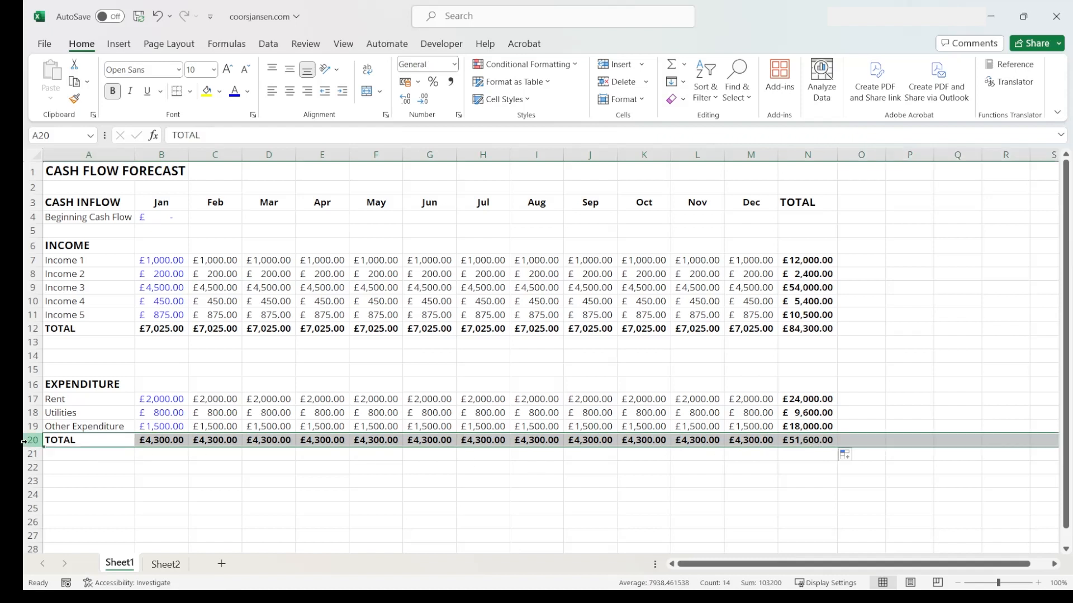
right_click(32, 440)
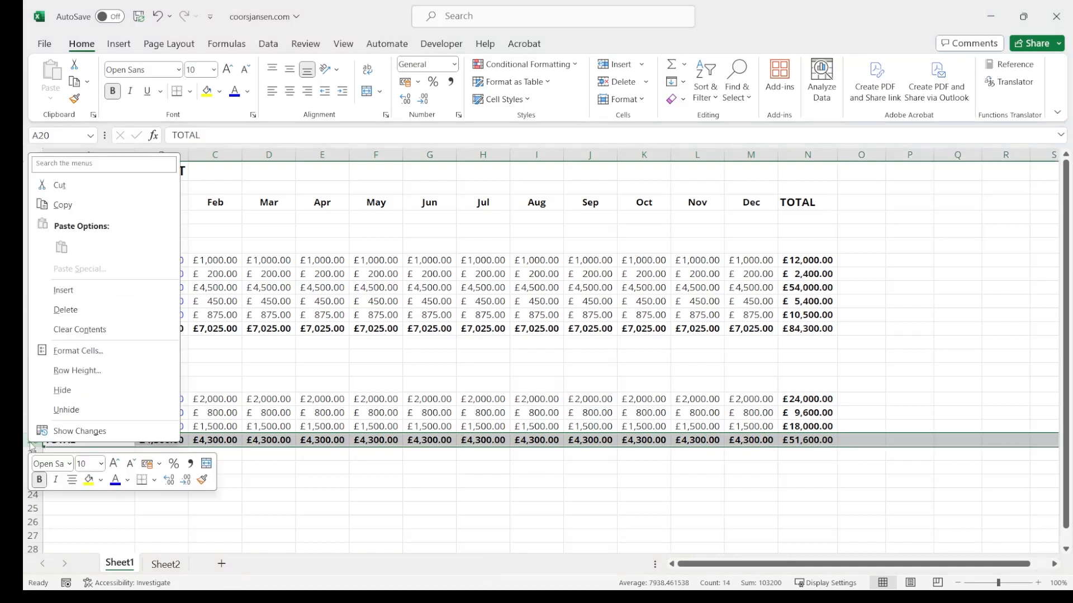
click(67, 291)
drag(71, 437, 784, 437)
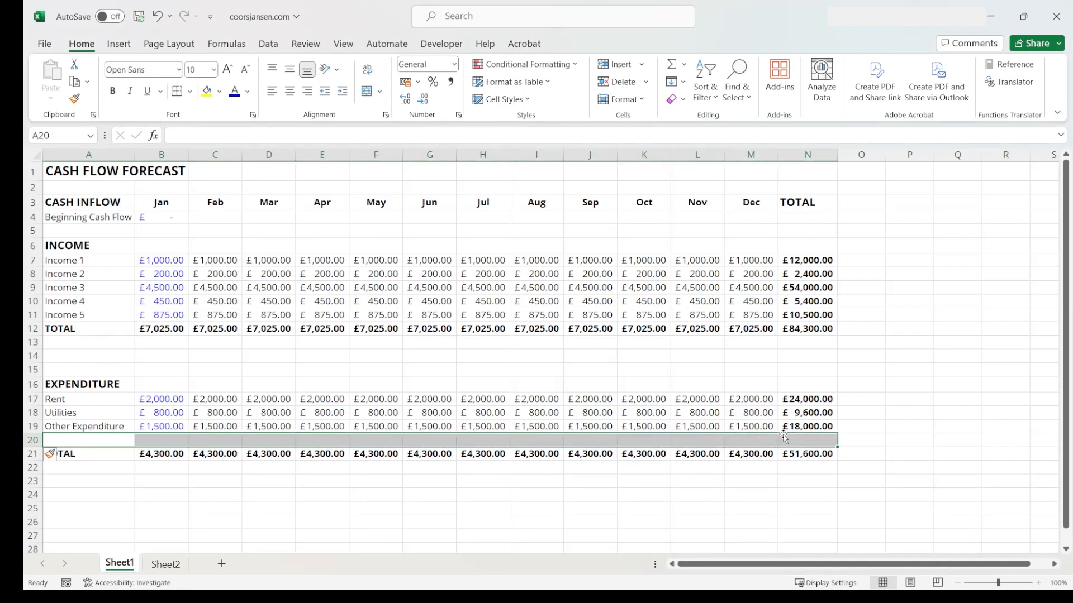
click(219, 91)
click(216, 127)
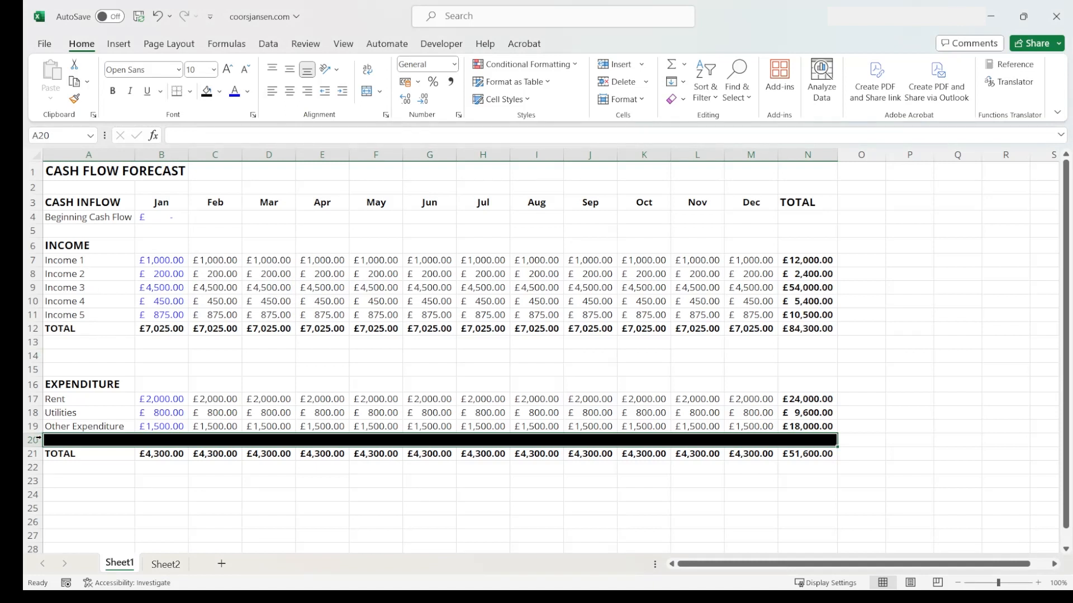
Set the height of the black divider row 20 to 6
right_click(38, 440)
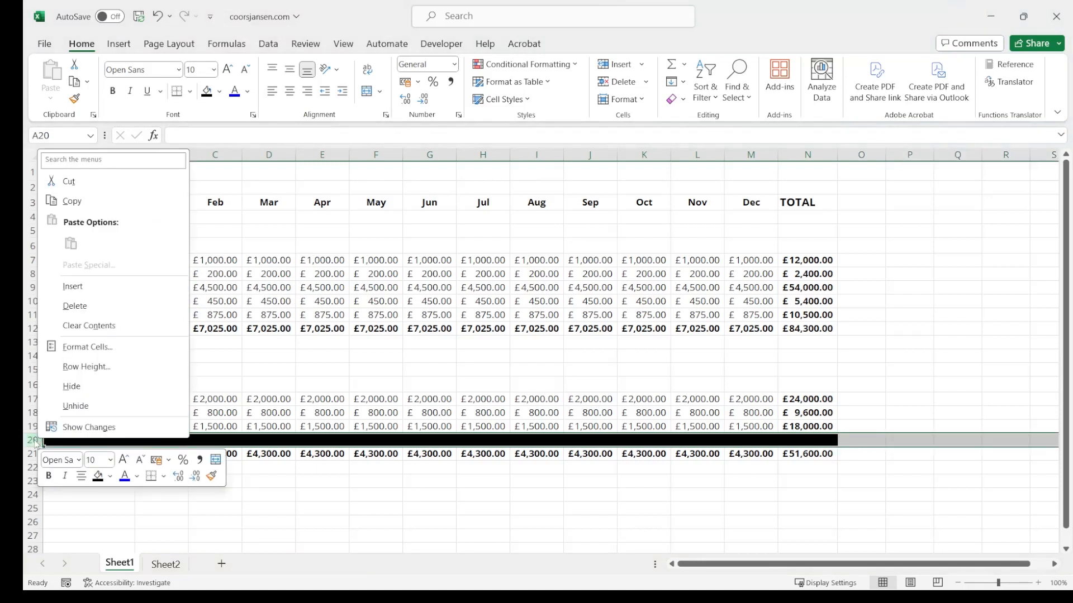
click(30, 441)
right_click(31, 440)
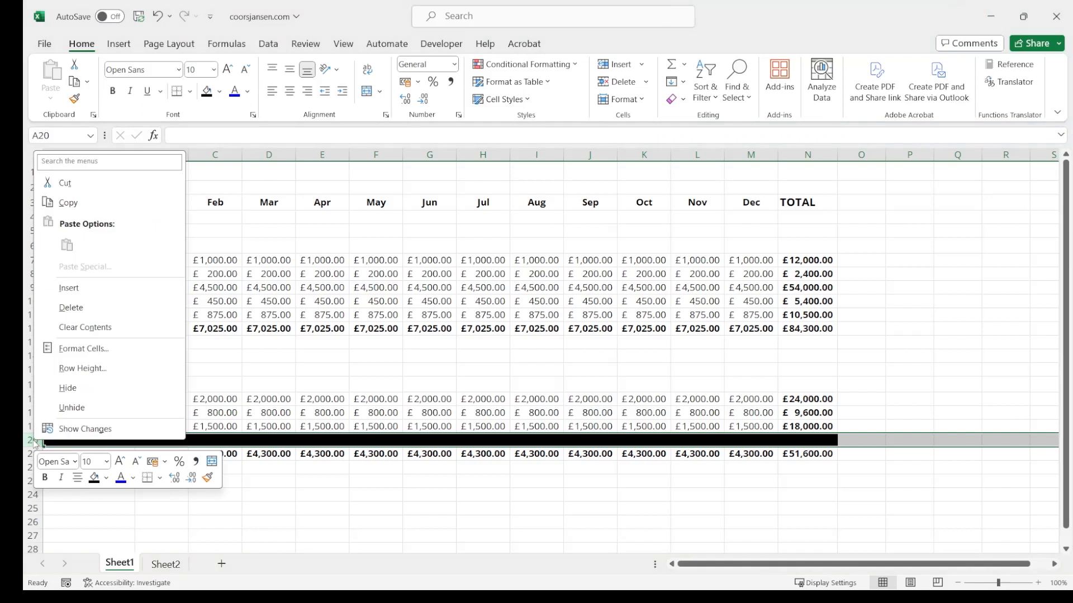
click(83, 368)
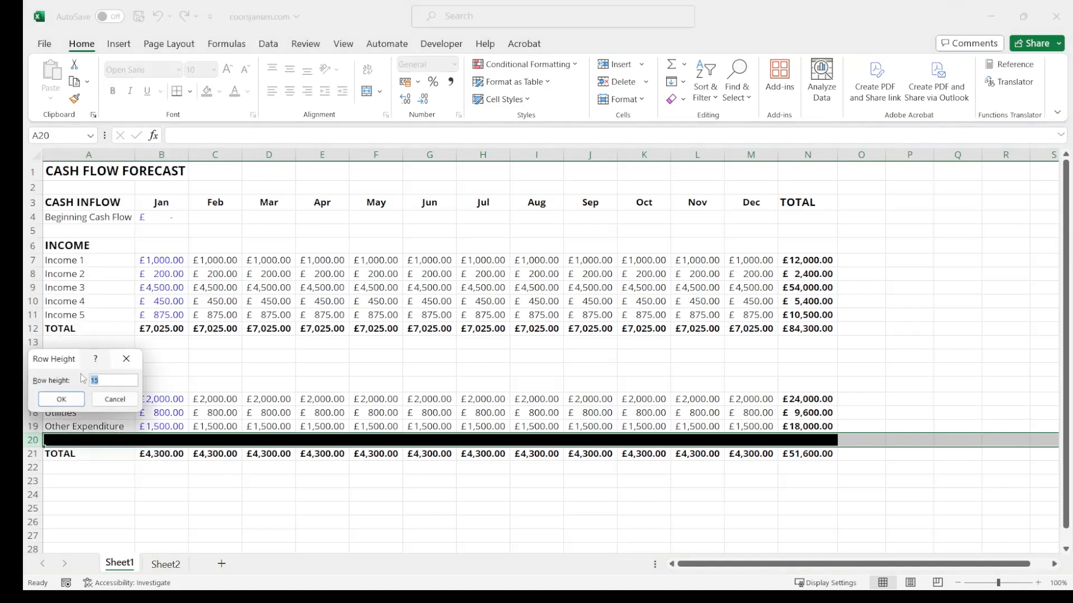
text(5)
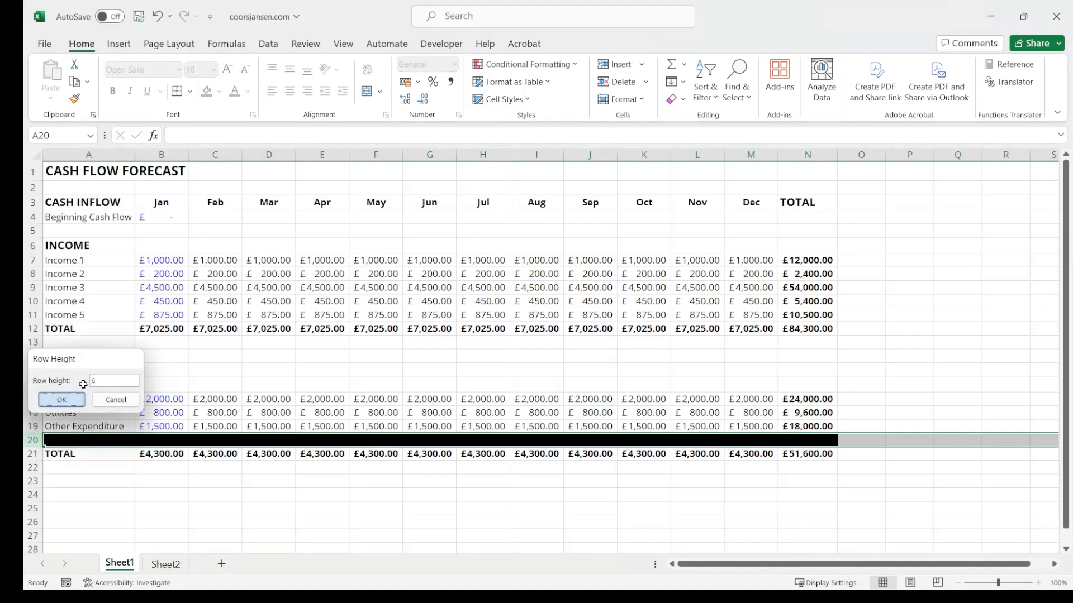
click(81, 398)
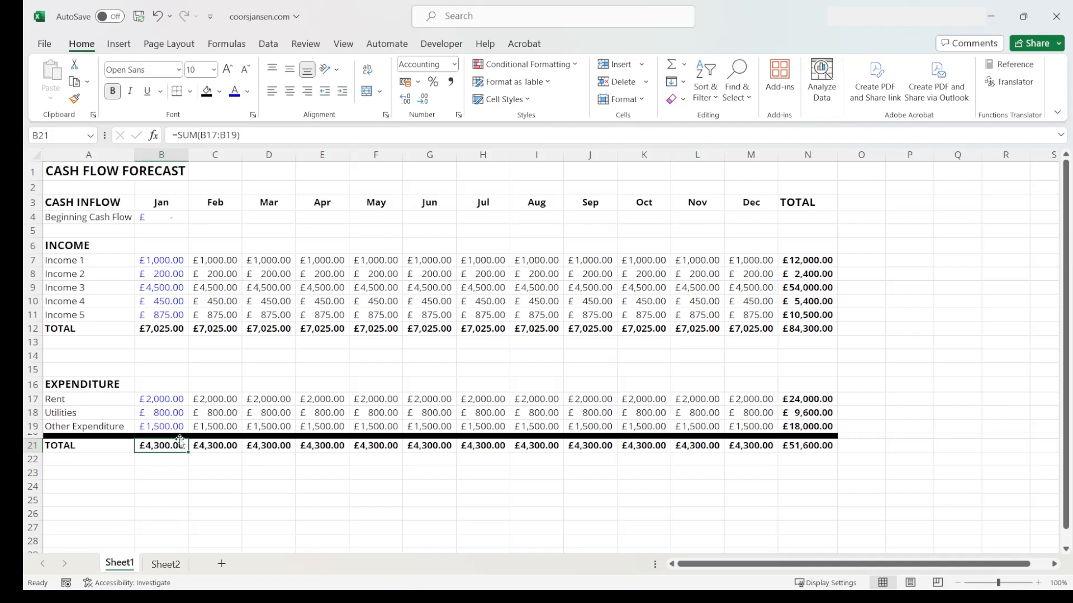
Extend January's expenditure total in B21 to =SUM(B17:B20) and fill the formula across to N21
click(237, 135)
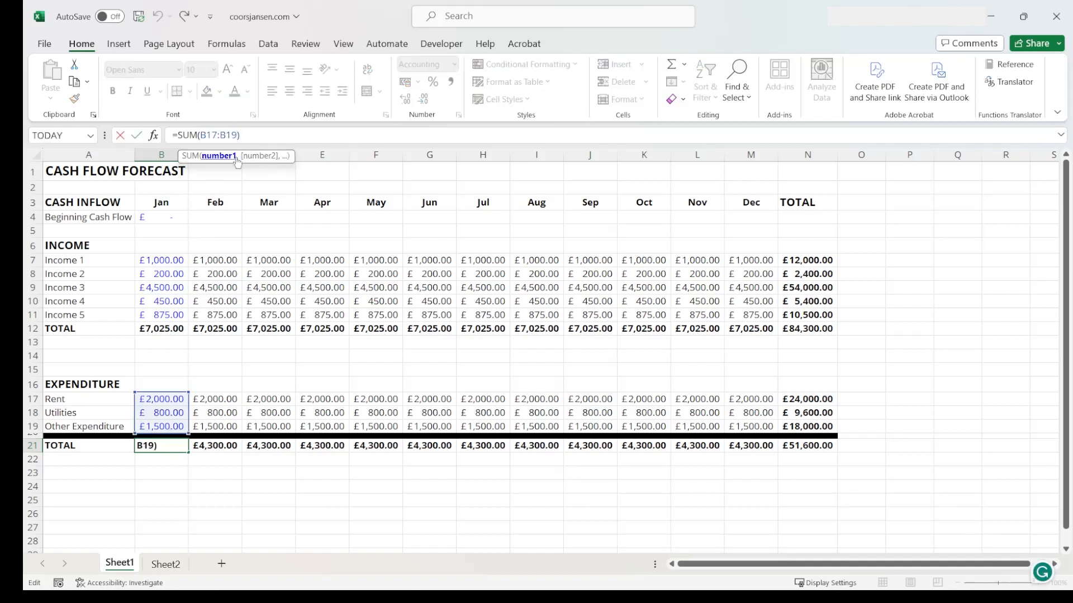
key(BackSpace)
key(BackSpace)
text(20)
click(153, 437)
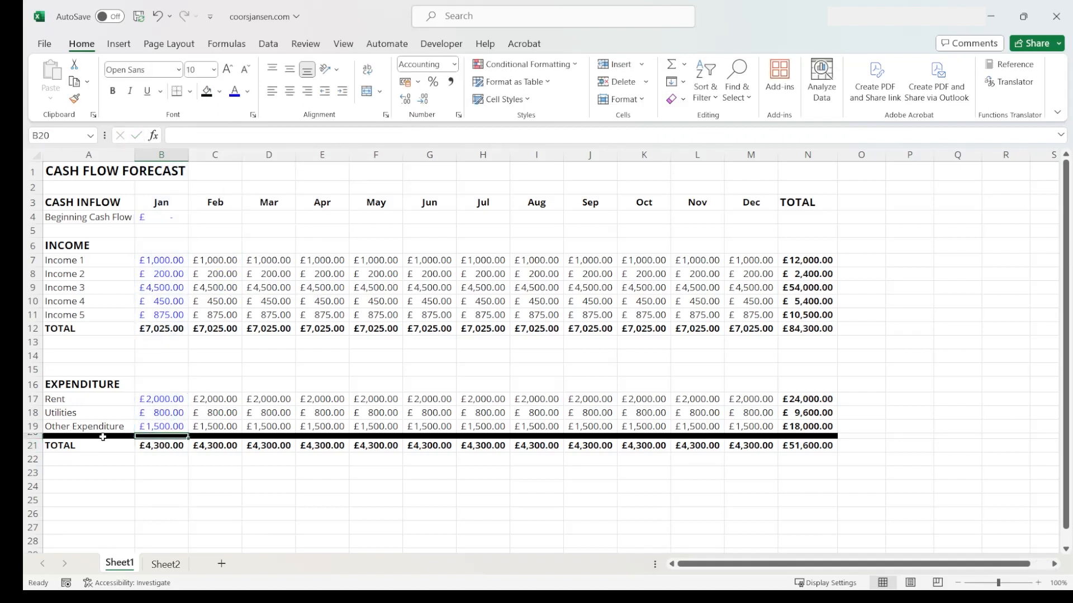
click(146, 447)
drag(191, 452, 818, 455)
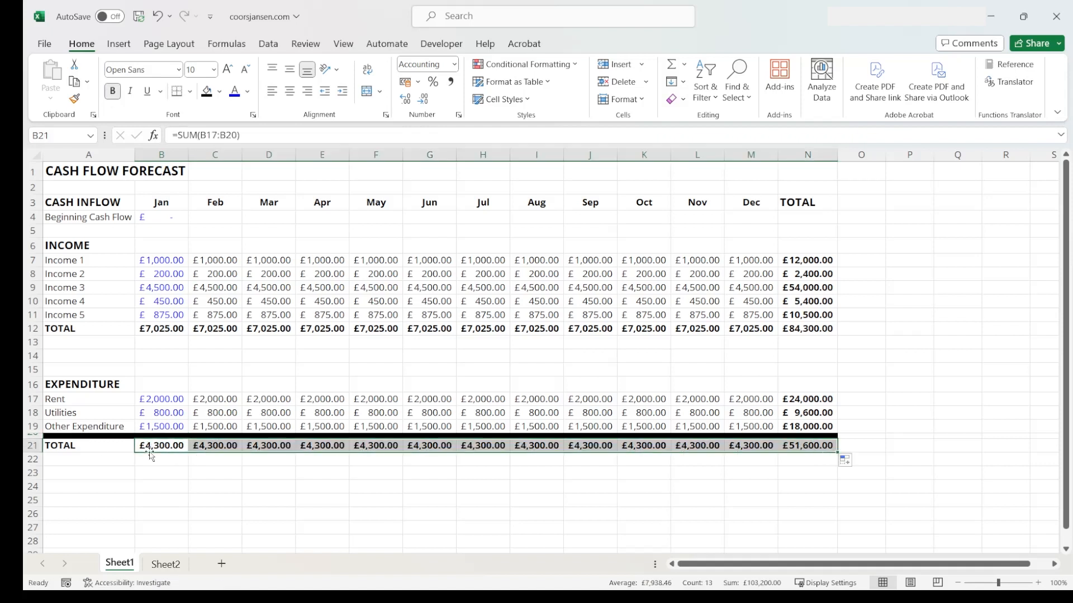
Insert four rows above the black divider and fill the Other Expenditure label and January amount down through row 23
drag(32, 436, 32, 477)
right_click(35, 479)
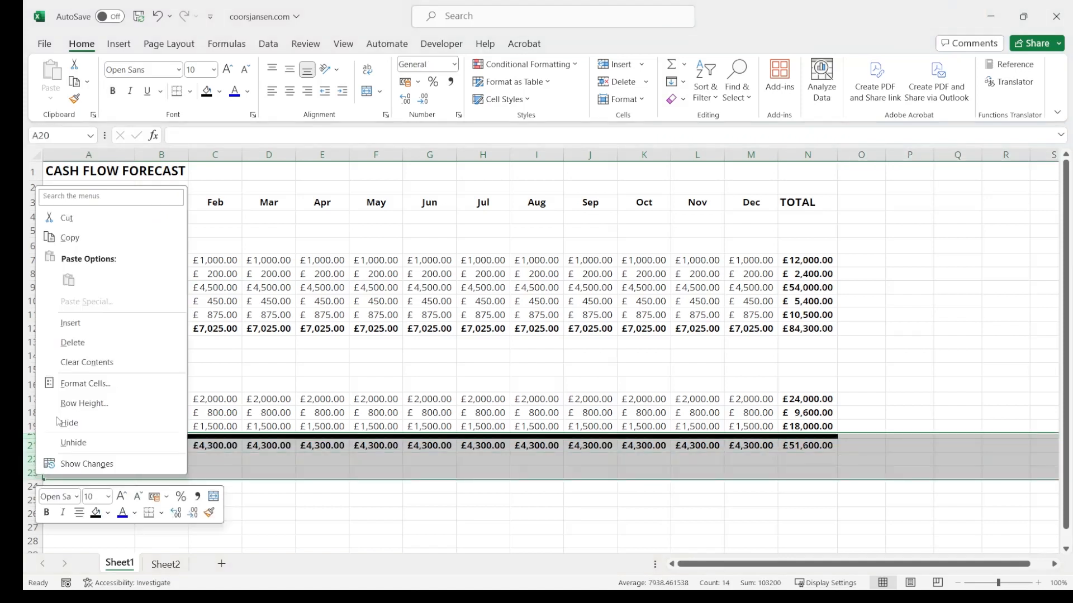
click(77, 323)
click(89, 428)
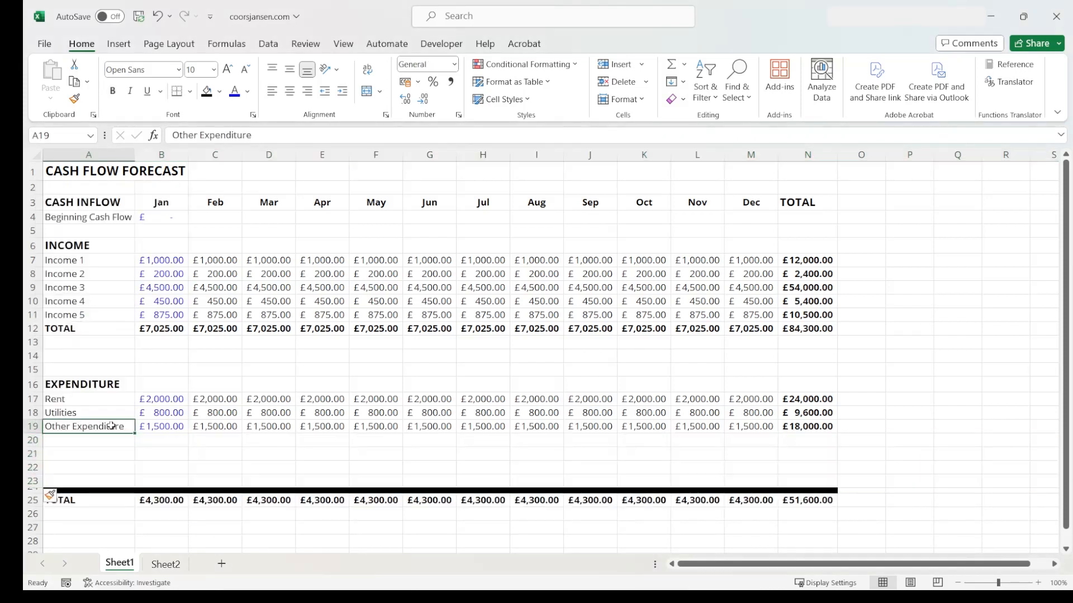
drag(126, 428, 188, 486)
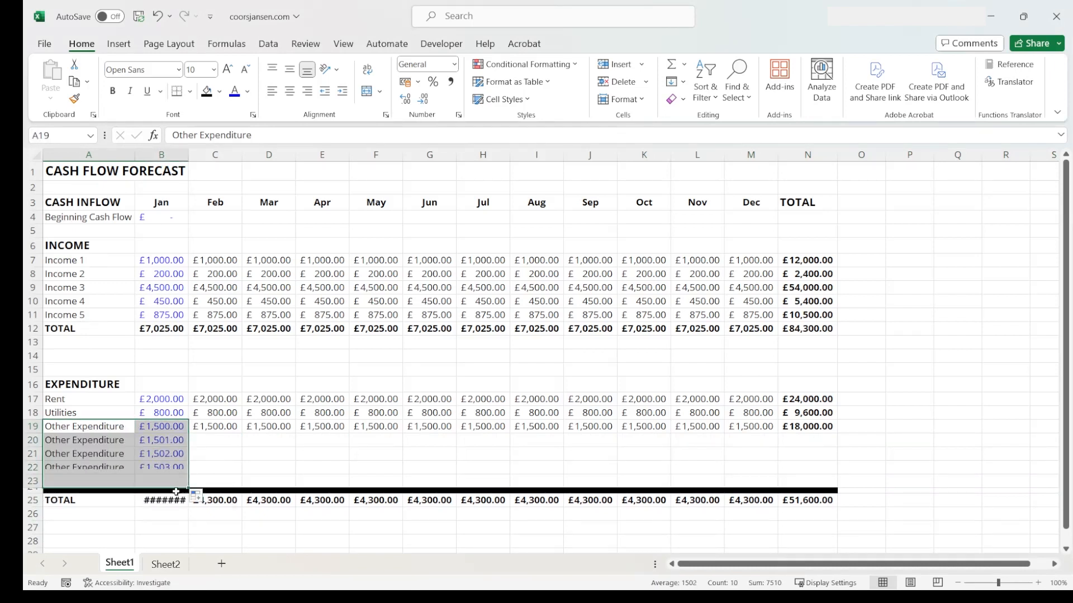
Check January's expenditure total formula in B25 and autofit the width of column B
click(167, 502)
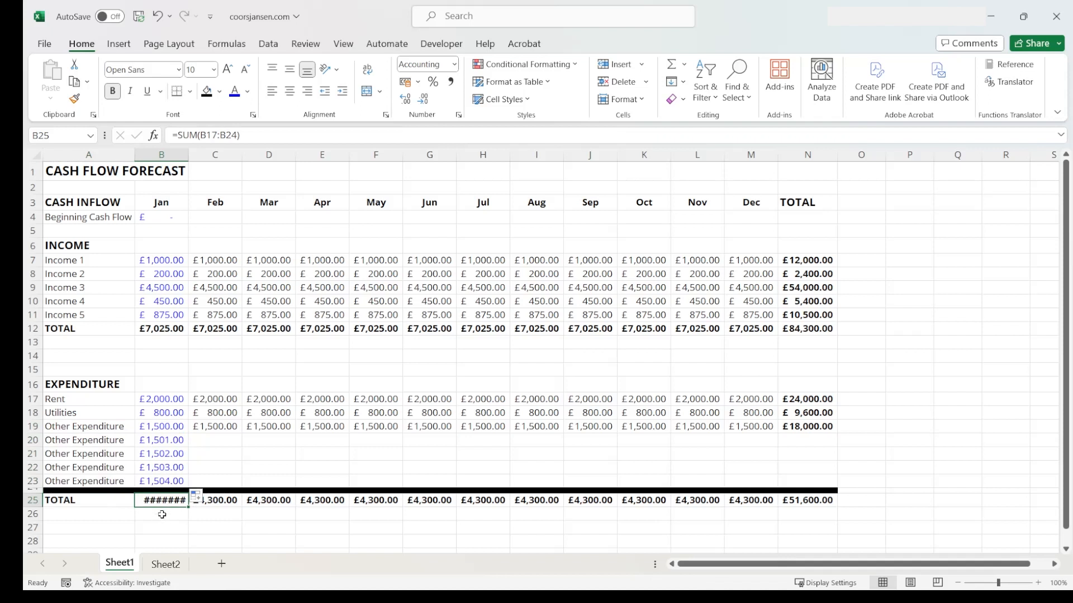
double_click(186, 154)
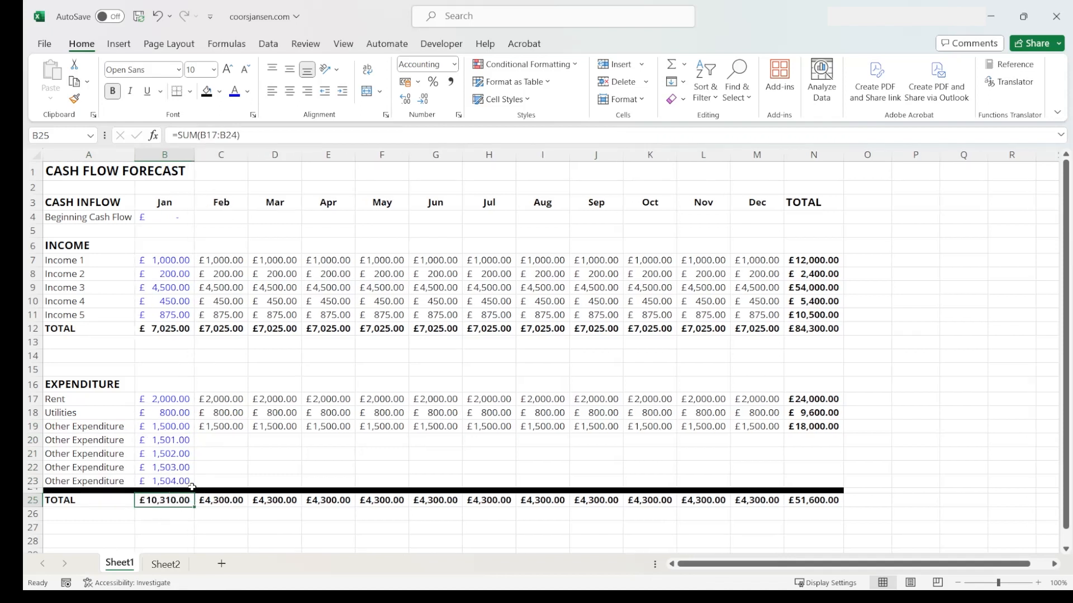
Delete the four extra Other Expenditure rows, 20 to 23
drag(85, 442, 168, 480)
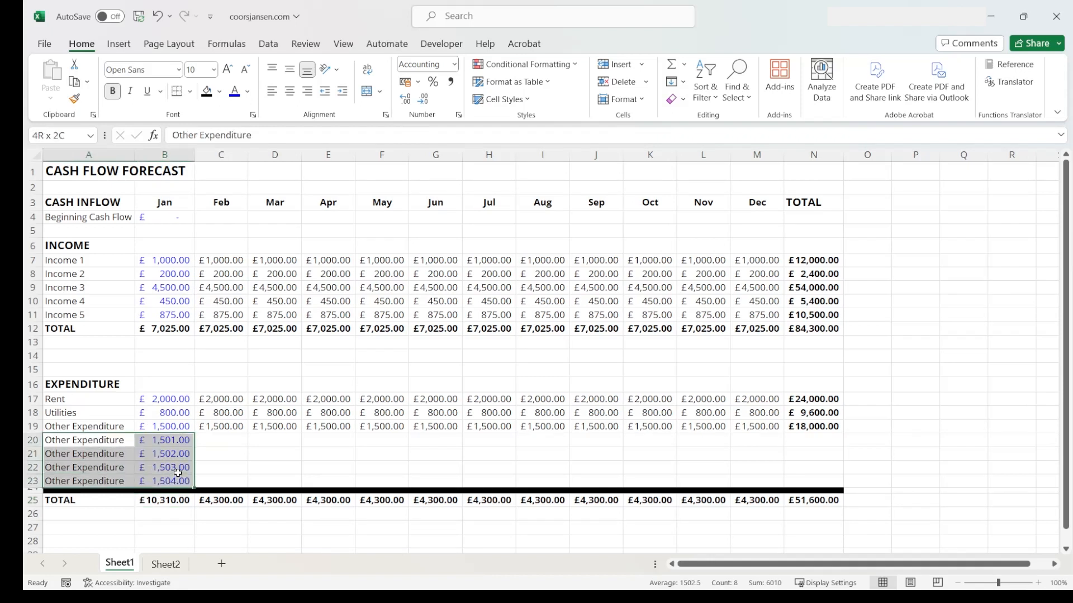
drag(33, 441, 34, 482)
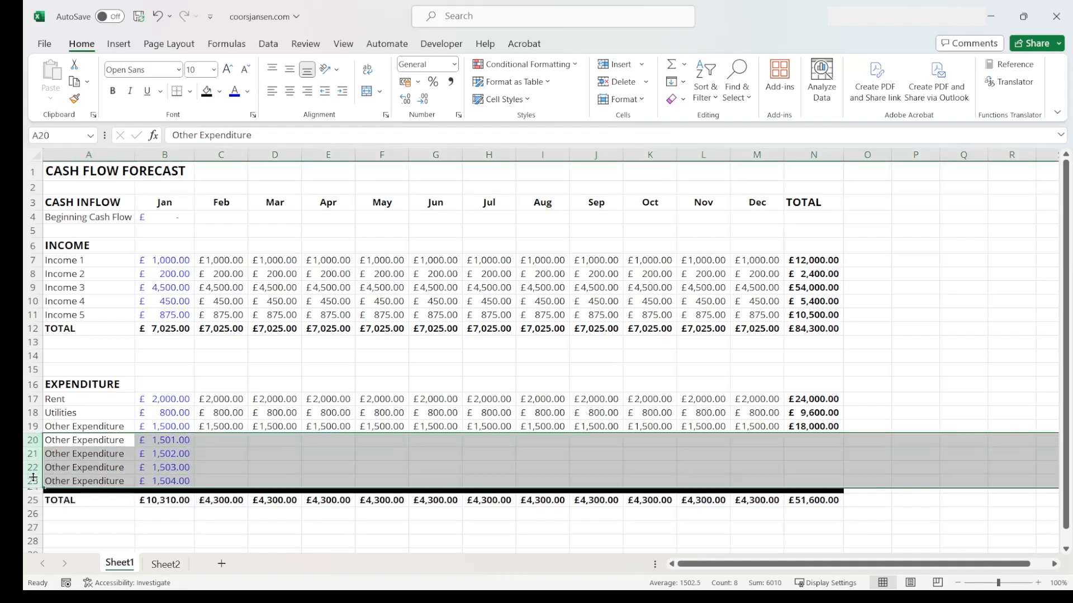
right_click(34, 481)
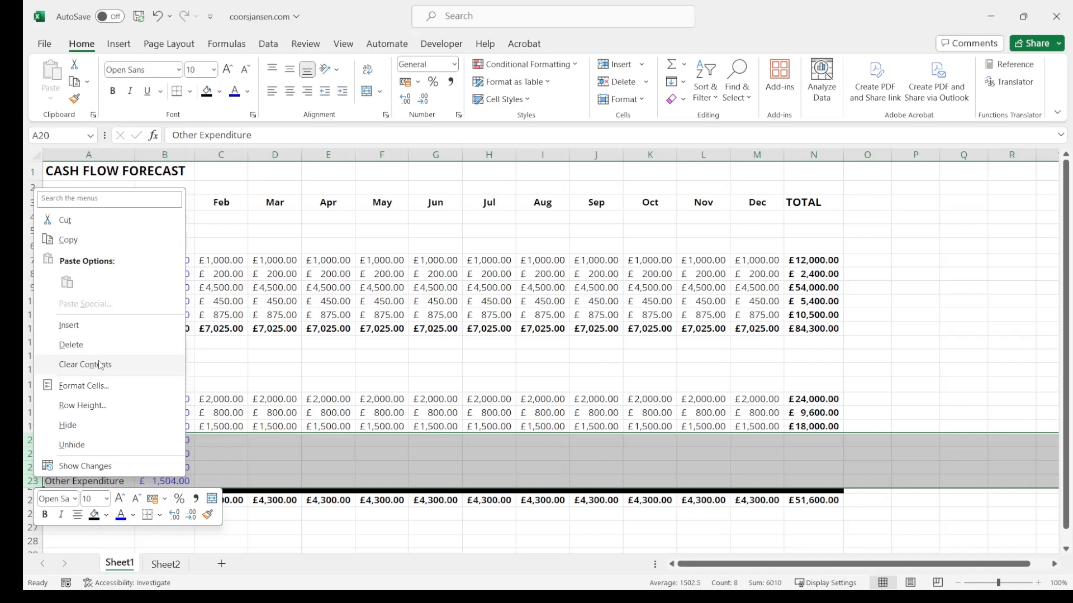
click(70, 345)
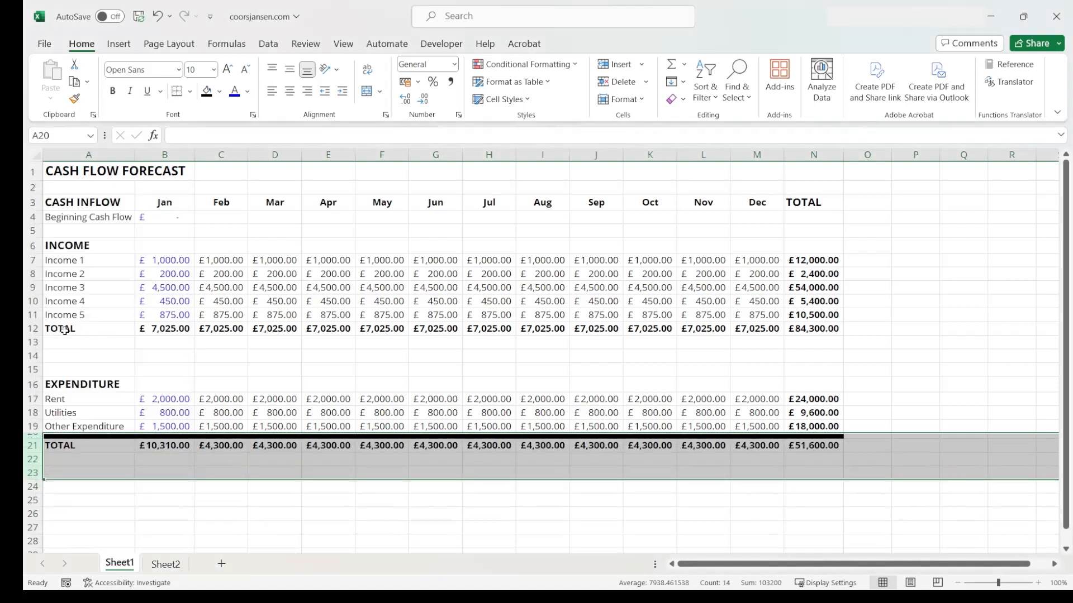
Insert a blank row above the income TOTAL row and fill A12:N12 with black
click(29, 329)
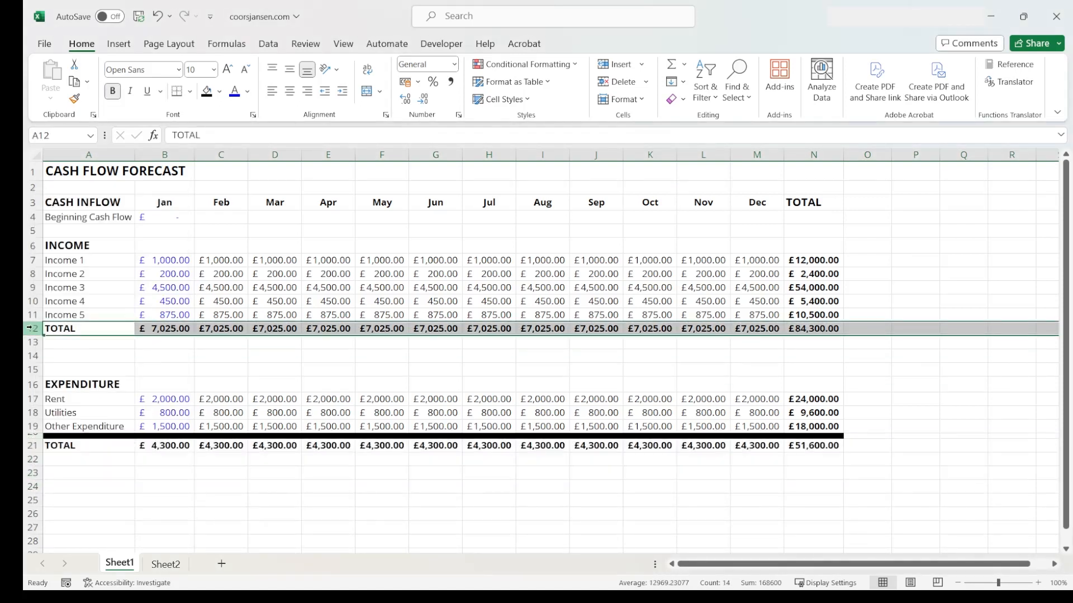
right_click(30, 329)
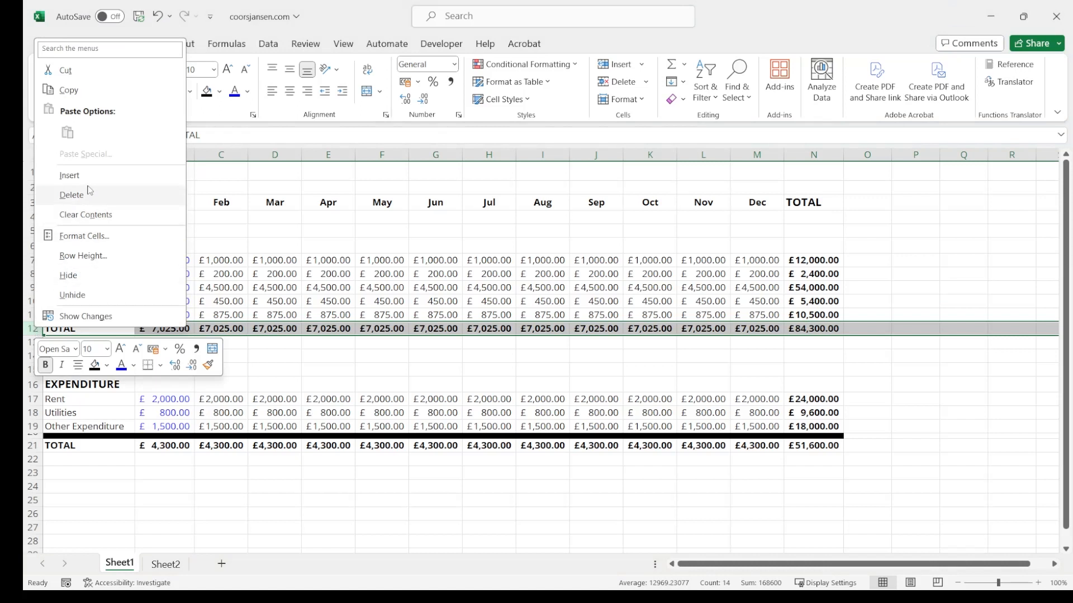
click(70, 176)
drag(69, 331, 833, 330)
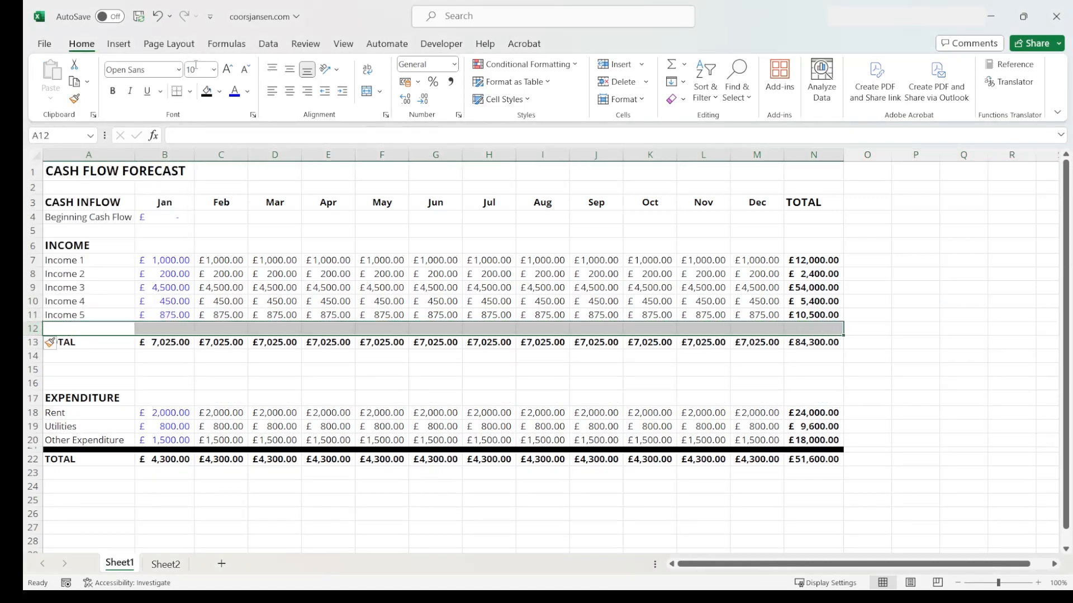
click(206, 91)
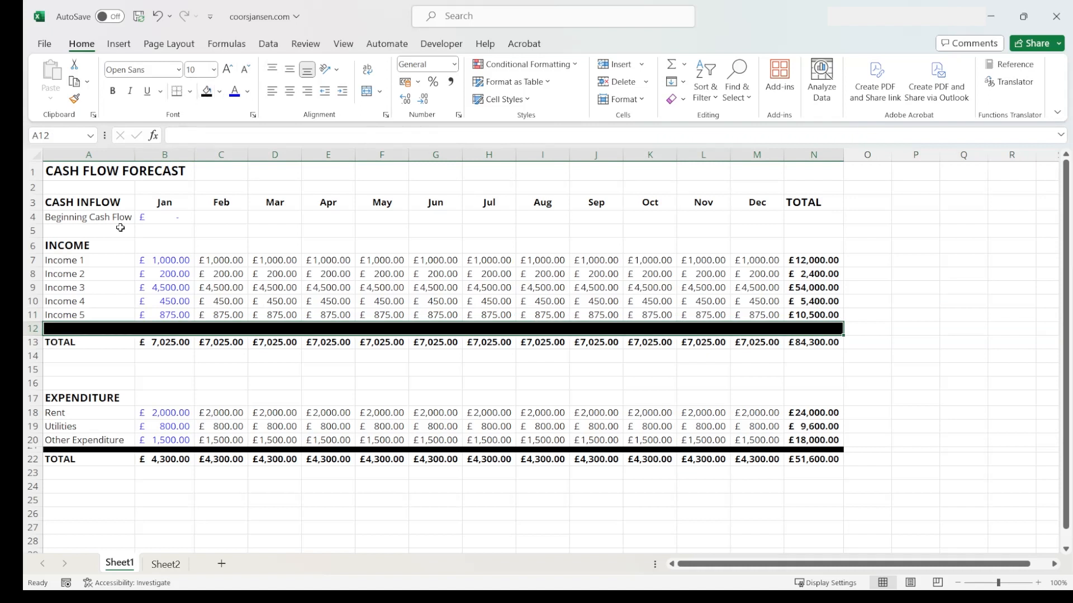
Set the height of the black income divider row 12 to 6 and check January's expenditure total formula in B22
right_click(31, 329)
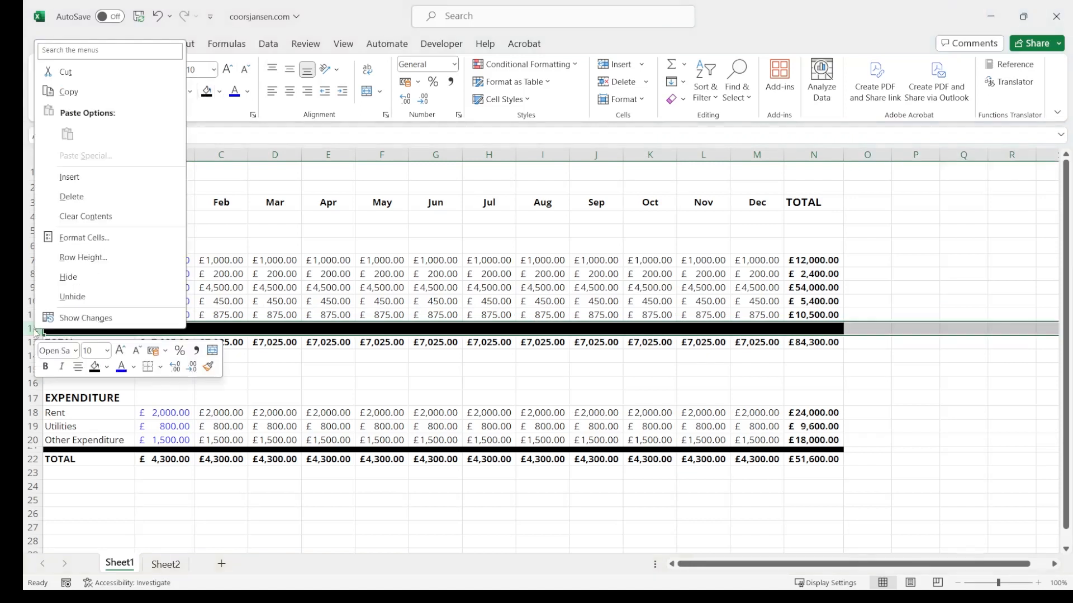
click(88, 259)
text(6)
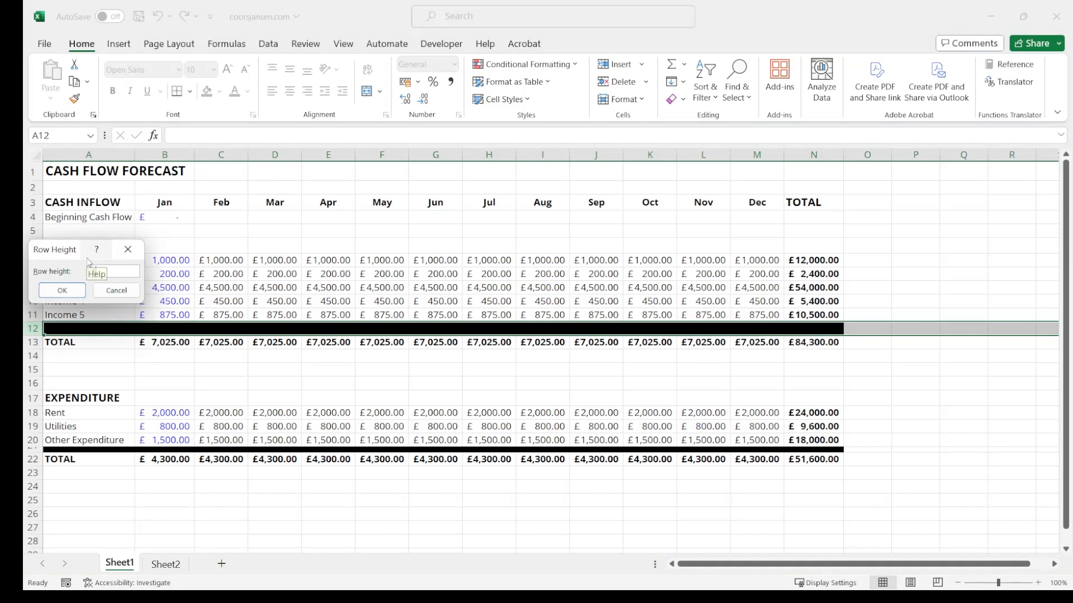
key(Return)
click(189, 350)
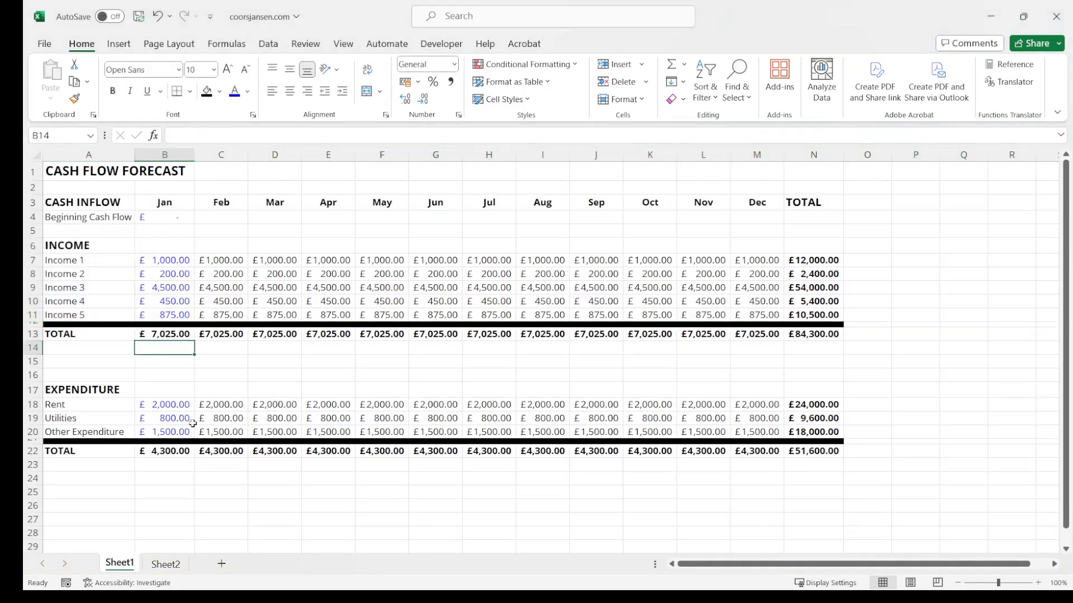
click(178, 452)
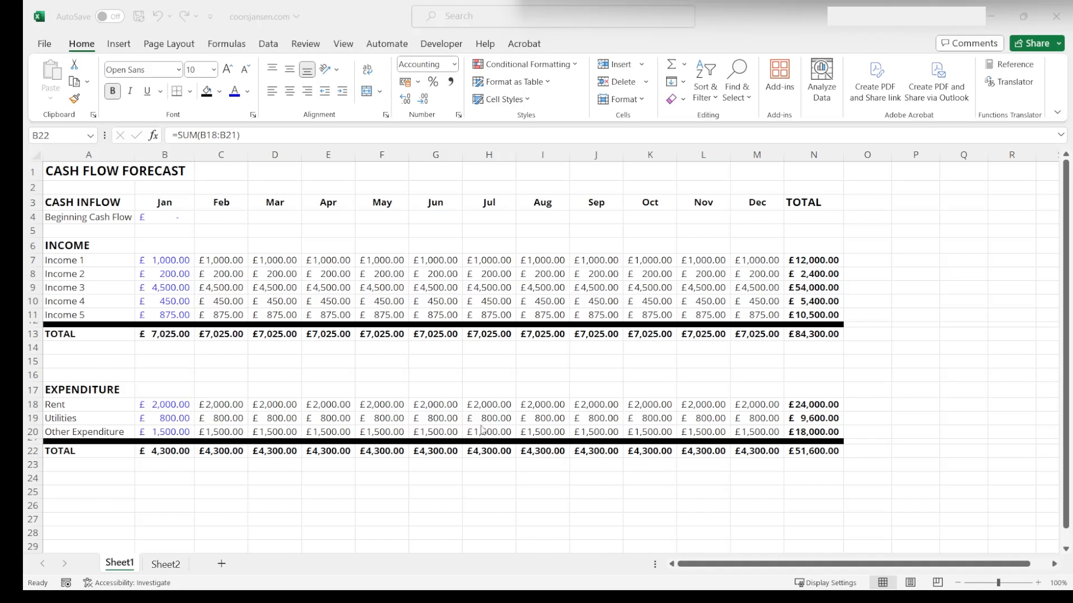
Enter the summary labels TOTAL INCOME in A24 and TOTAL EXPENDITURE in A25
click(65, 477)
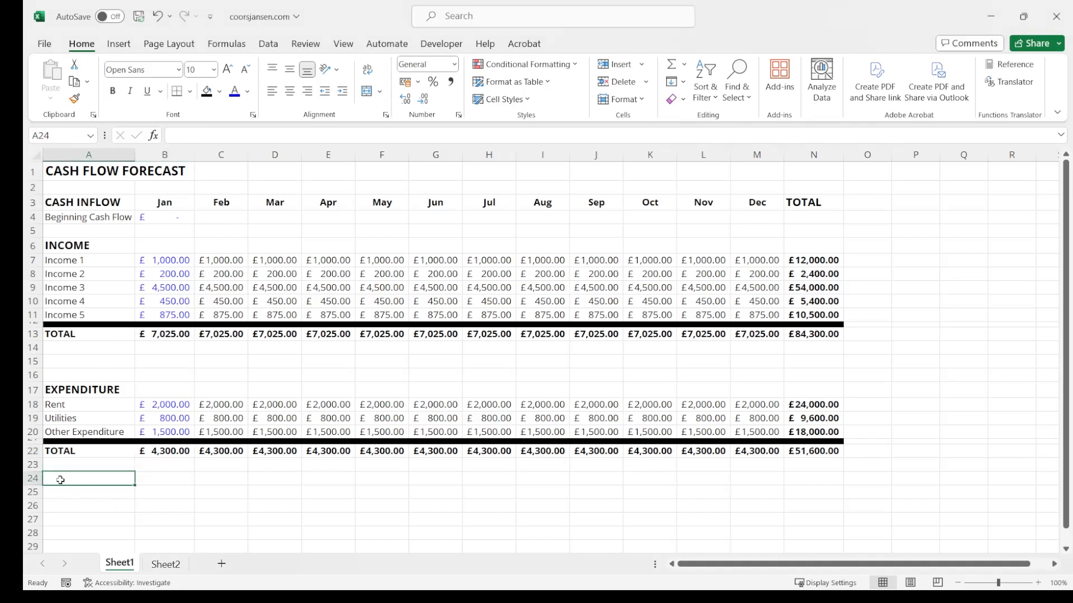
text(TOTAL INCOME)
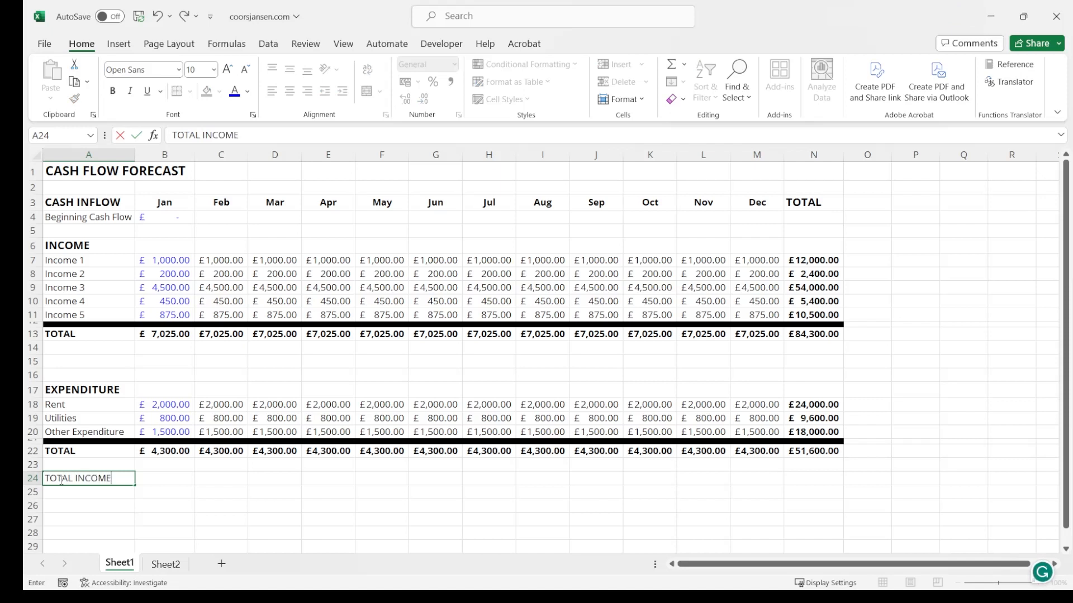
key(Return)
text(TOTAL )
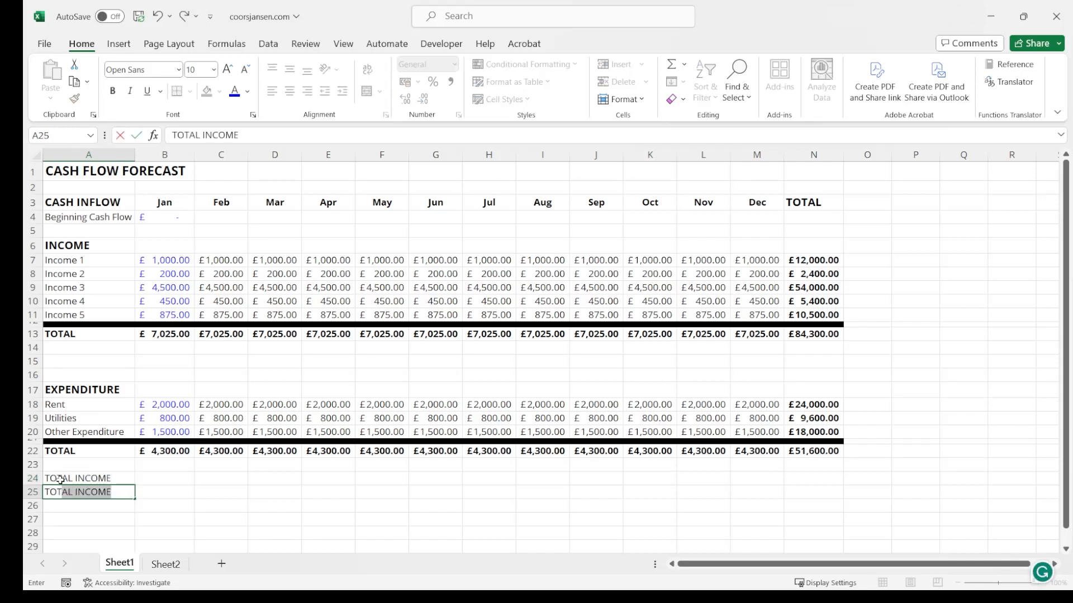
text(EXPE)
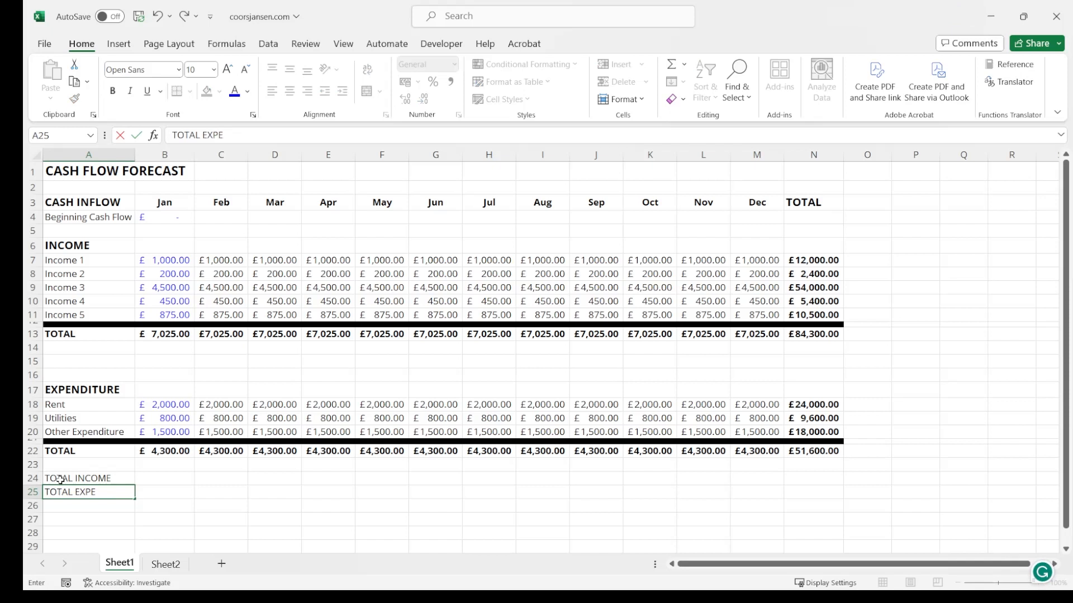
text(NDITURE)
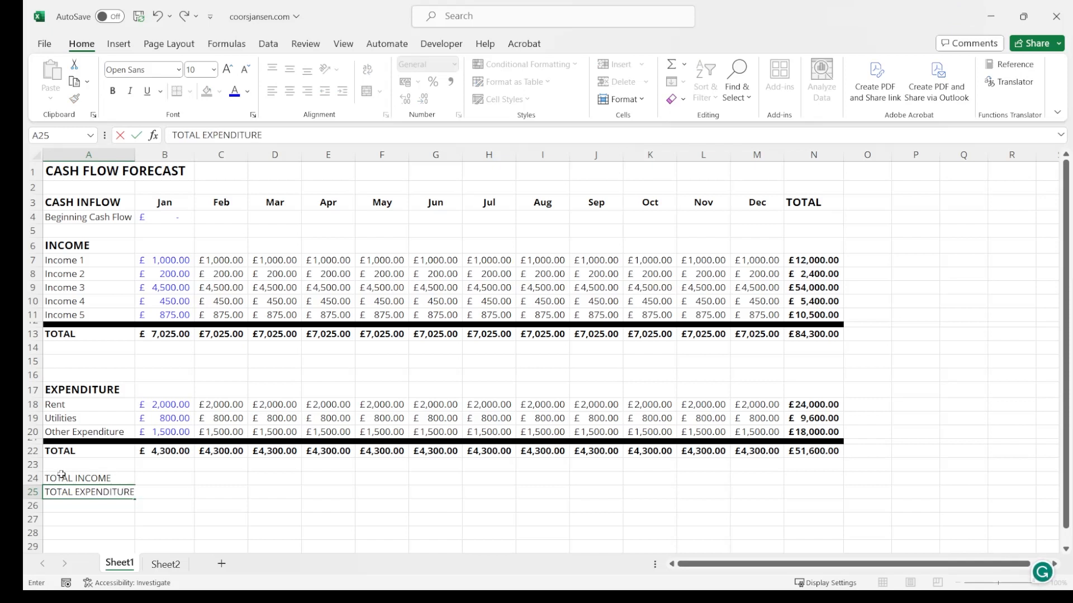
click(105, 519)
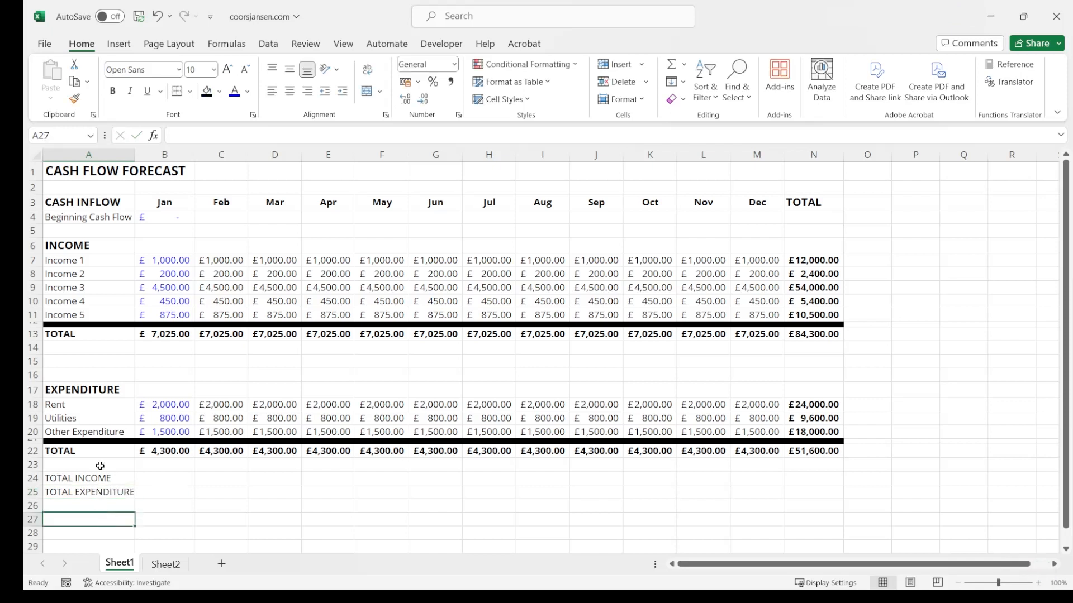
Link B24 to the income total in B13 and B25 to the expenditure total in B22, and fill both formulas across to column N
click(168, 481)
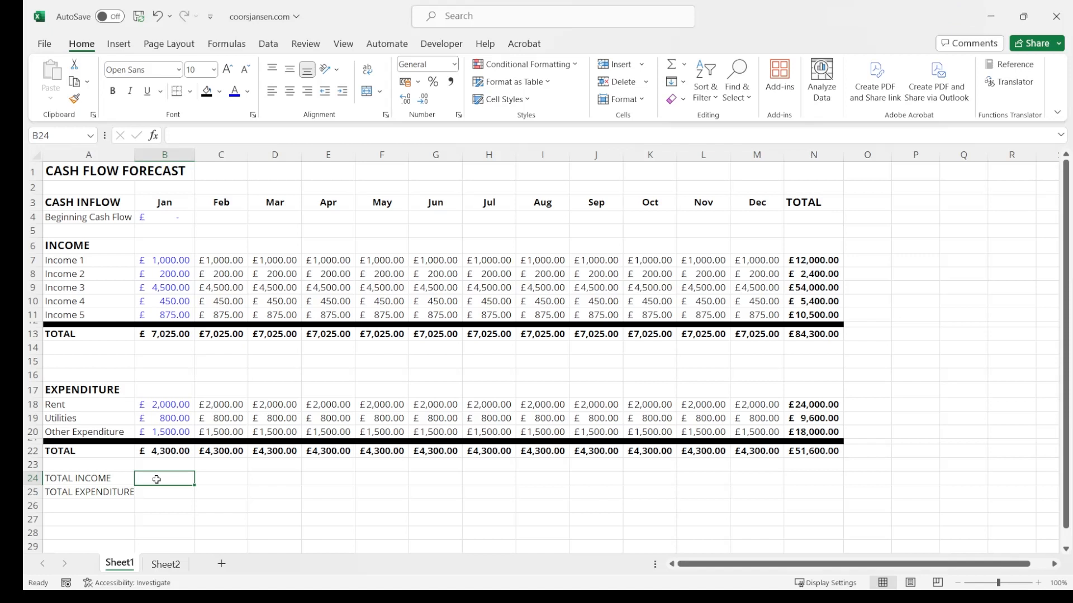
text(=)
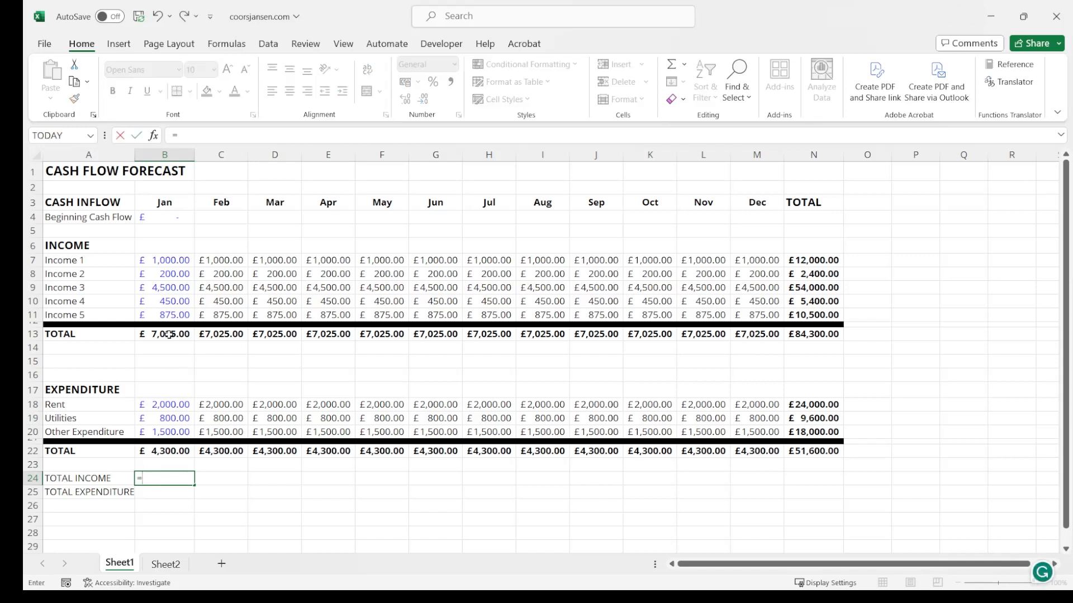
click(172, 334)
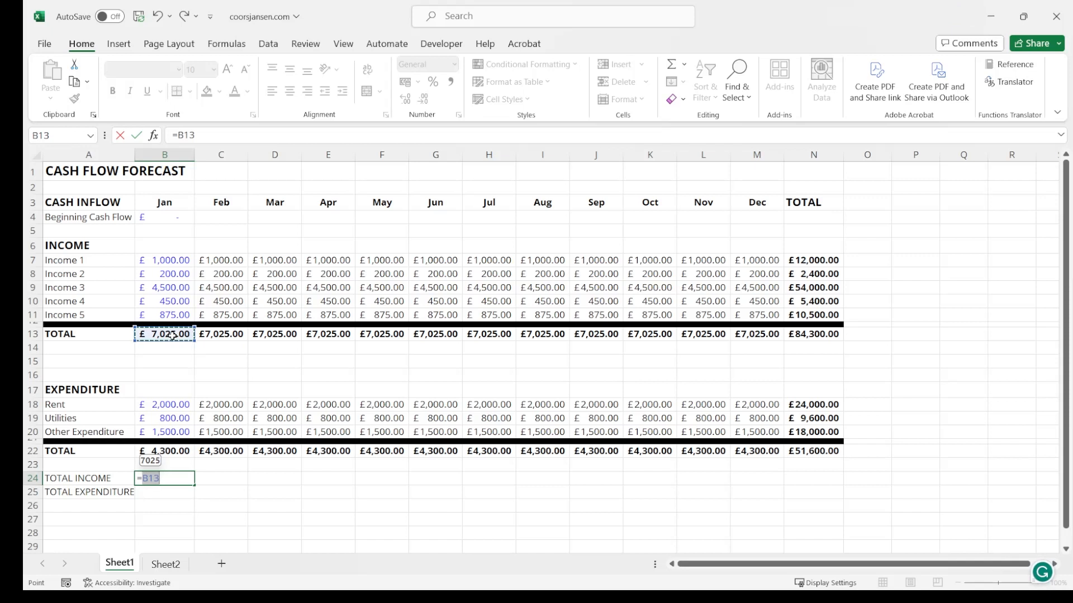
key(Return)
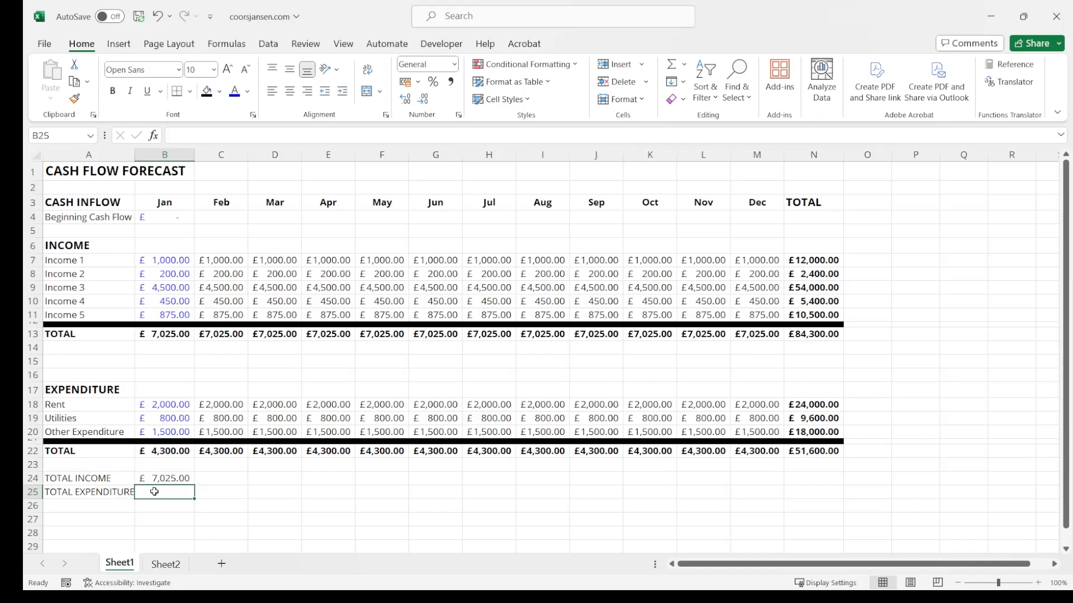
text(=)
click(177, 451)
key(Return)
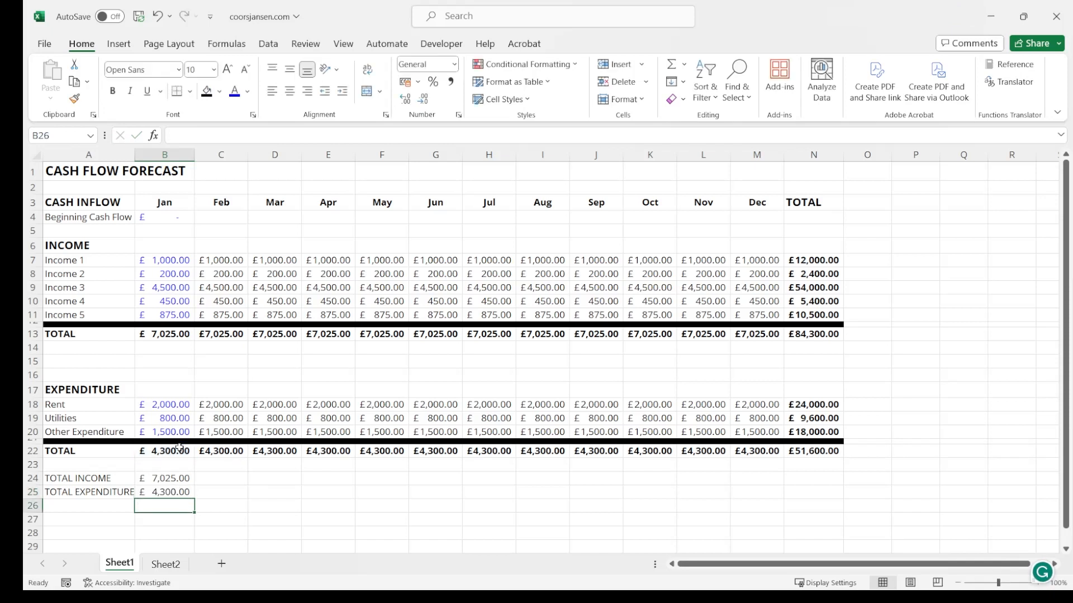
drag(175, 481, 842, 507)
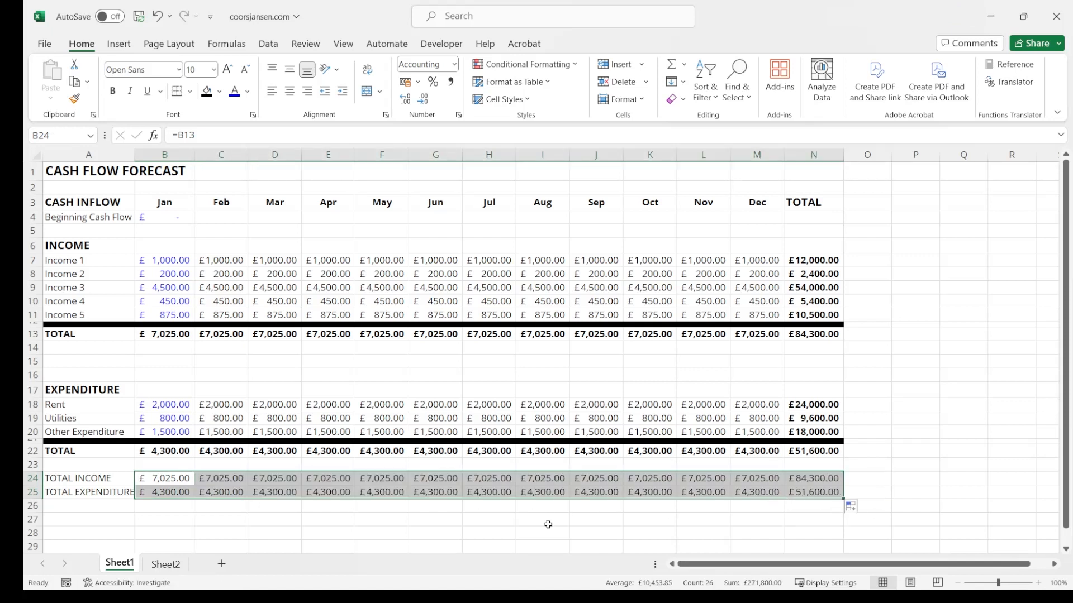
Add a NET CASH FLOW row in row 26 with the formula =B24-B25 in B26, filled across to N26
double_click(66, 507)
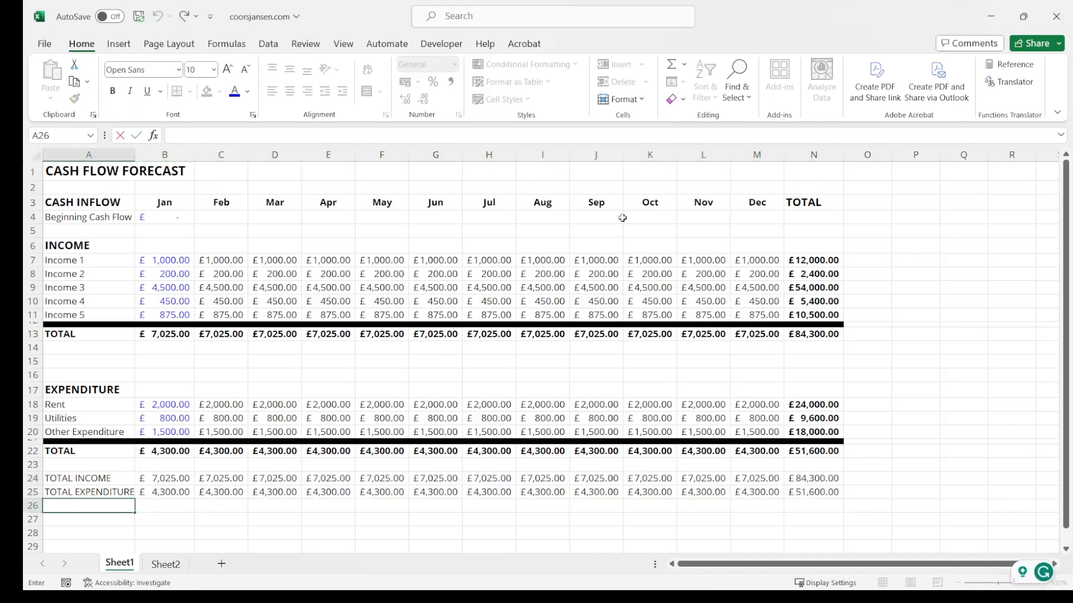
text(NET CASH FLOW)
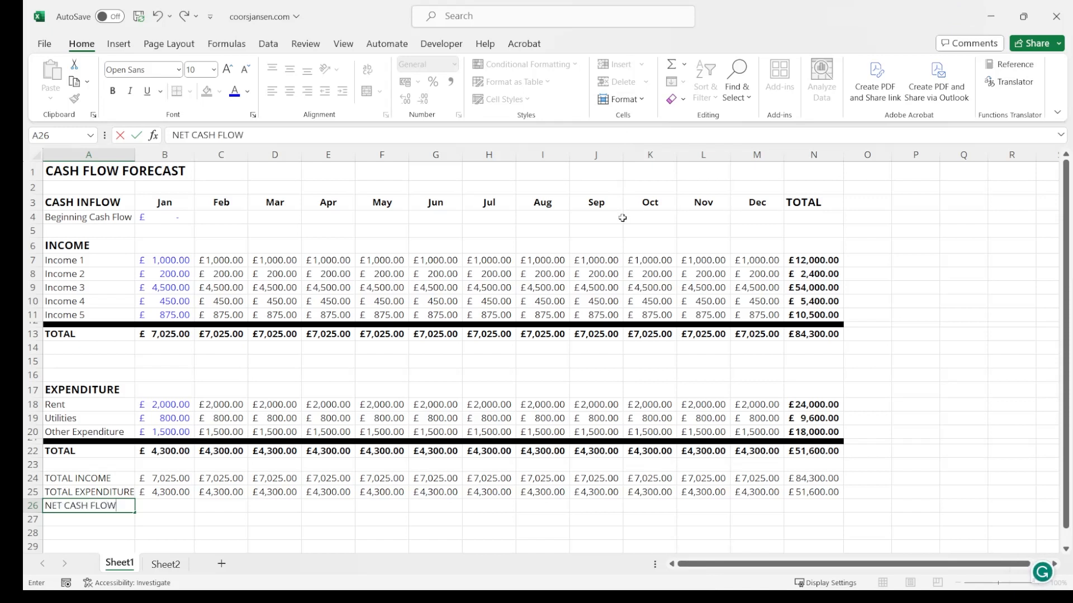
click(185, 505)
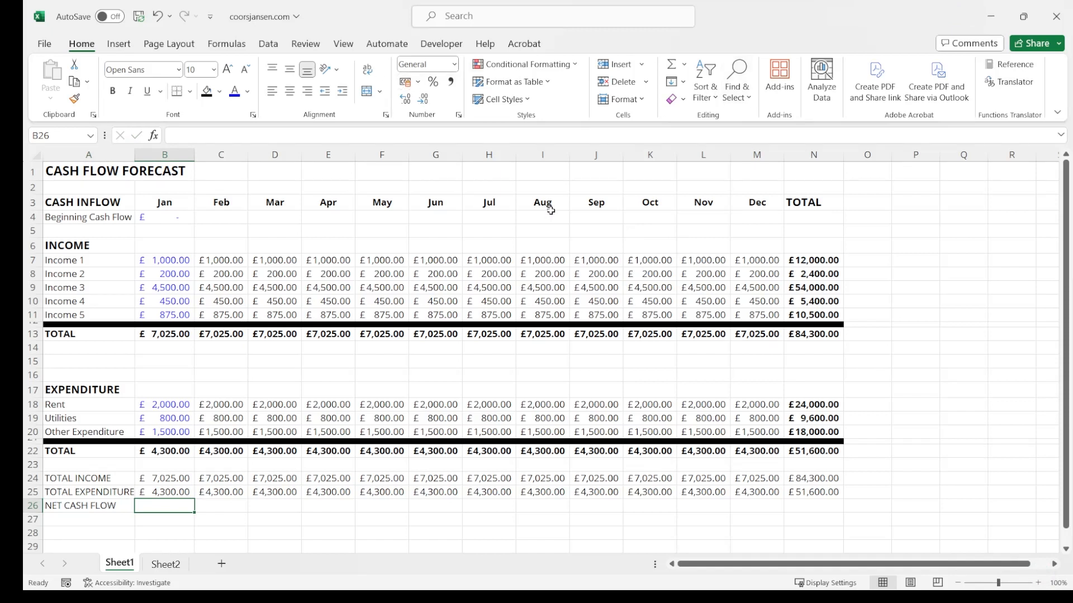
text(=)
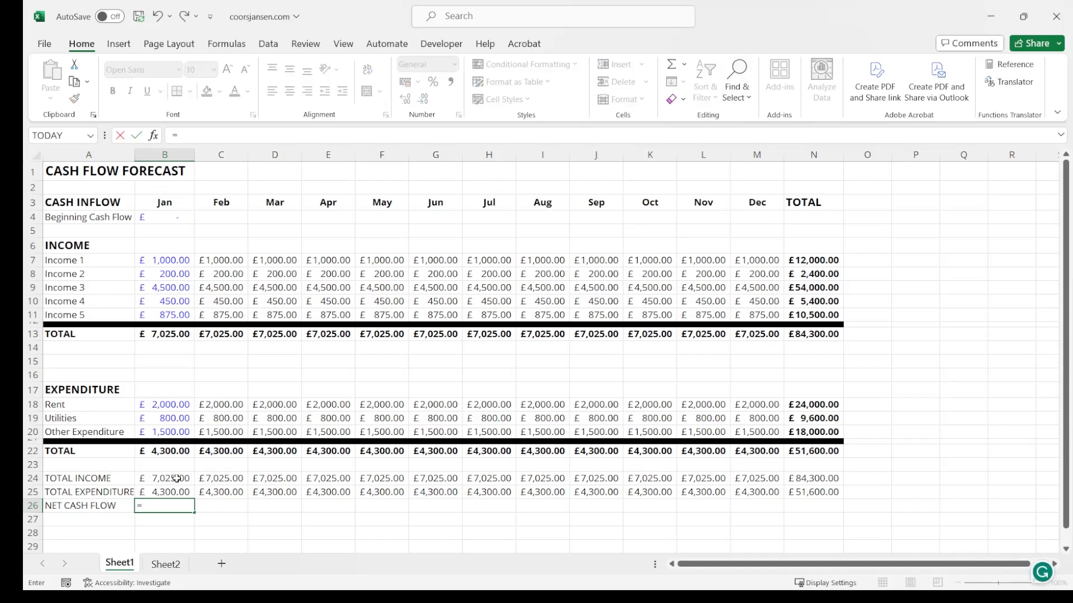
click(177, 478)
text(-)
click(174, 492)
key(Return)
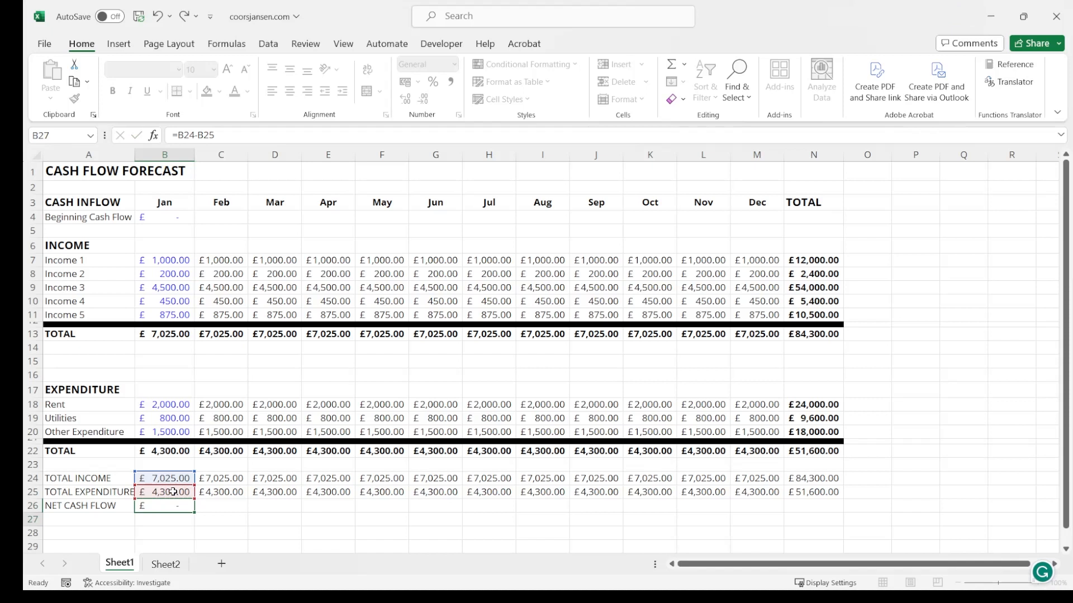
click(173, 504)
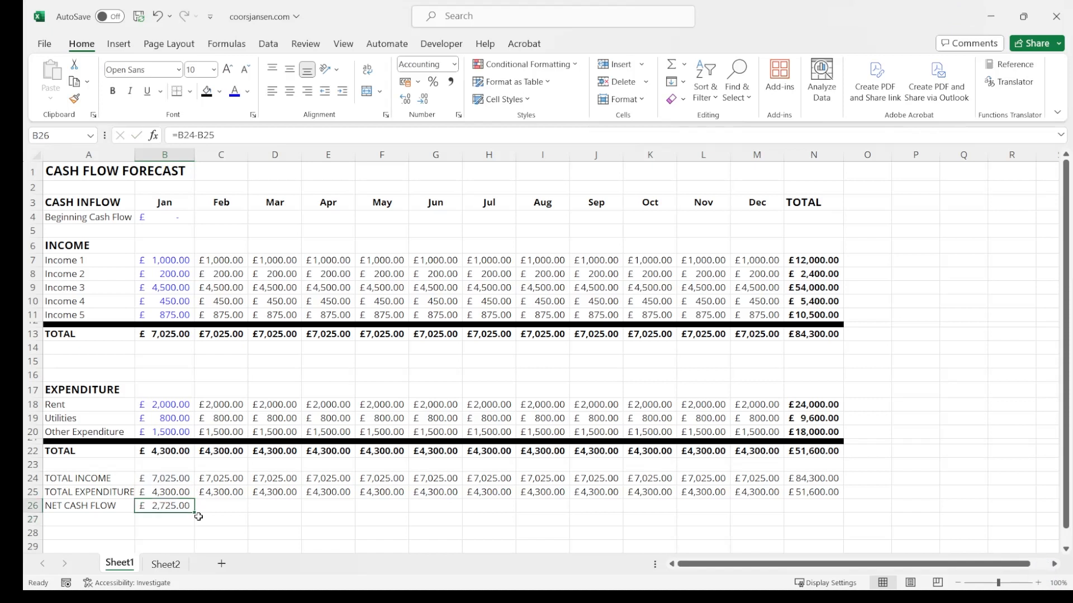
drag(196, 514, 824, 509)
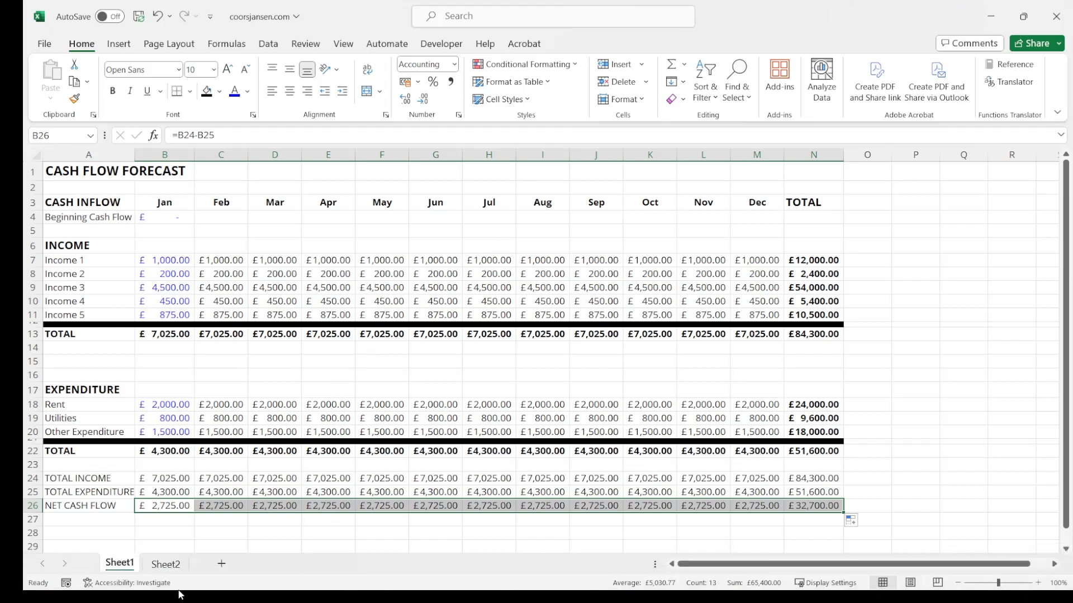
Label A27 OPENING CASH POSITION and widen column A to fit the text
click(67, 518)
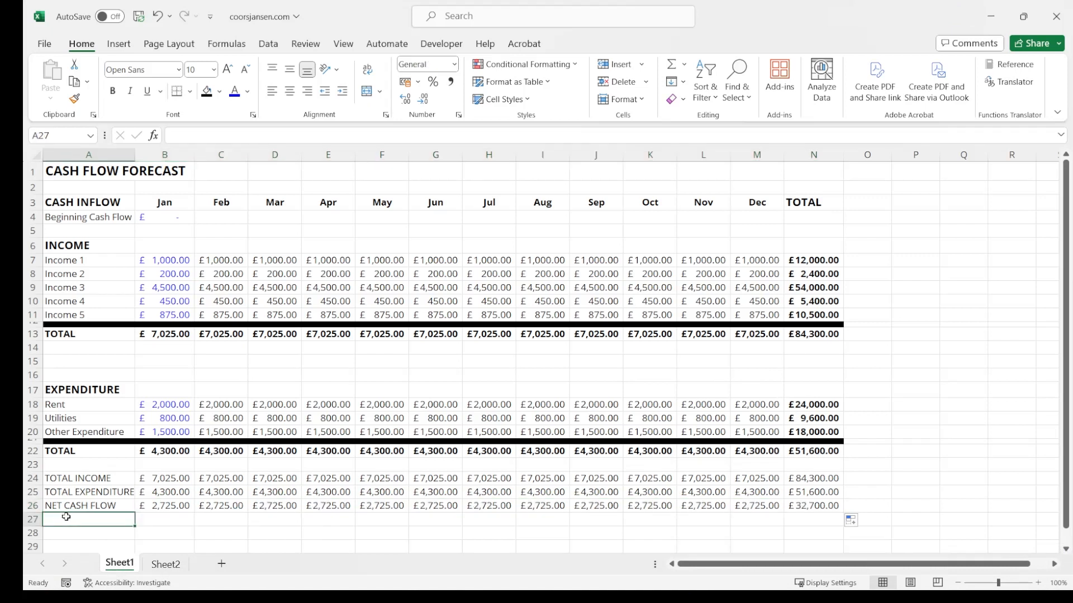
text(OPENING CASH POSITION)
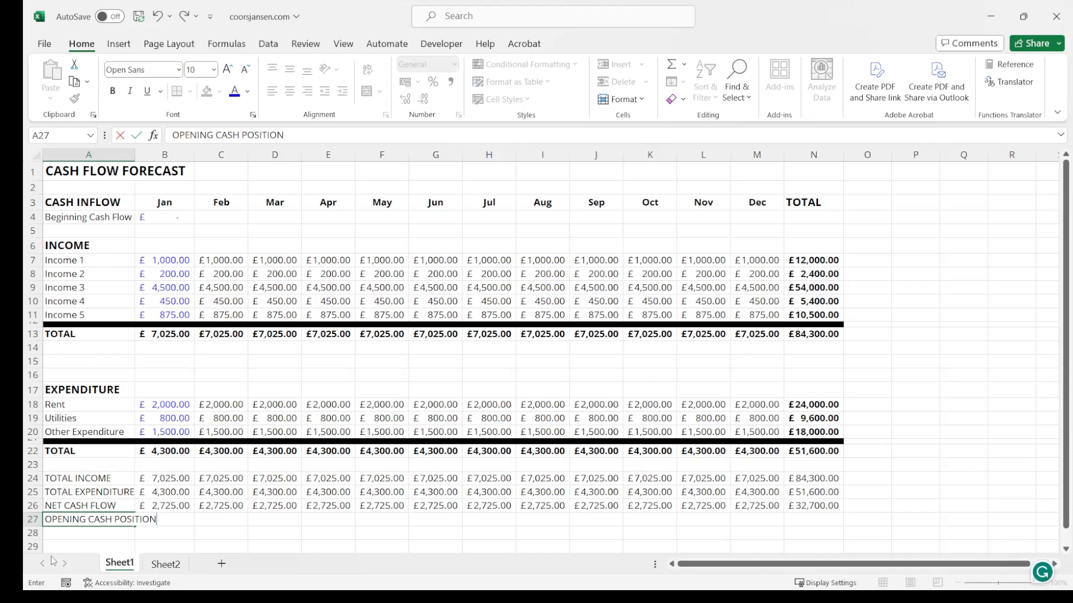
click(72, 402)
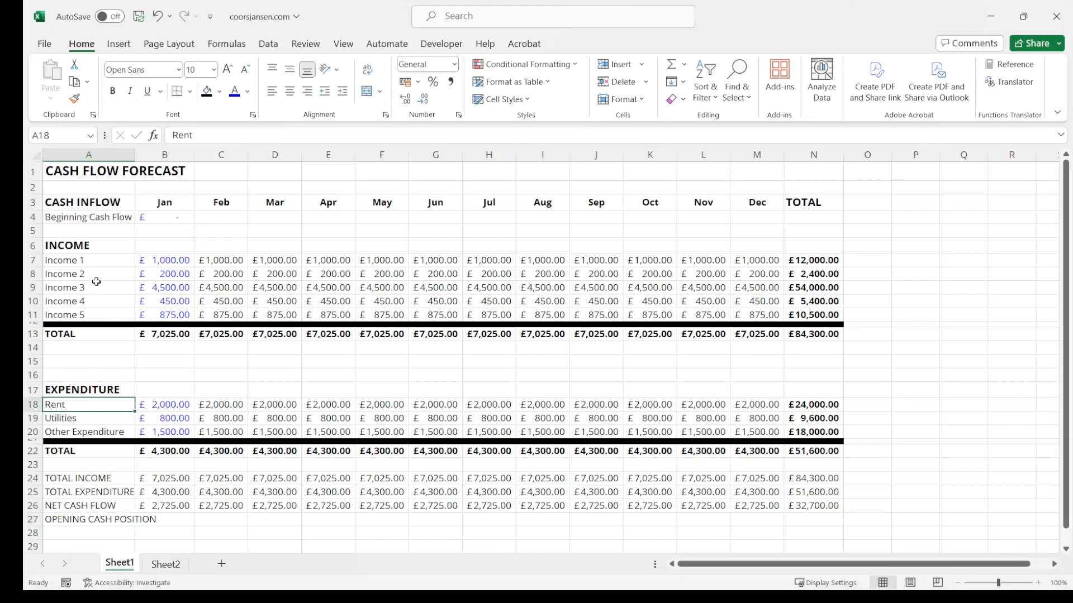
double_click(133, 157)
drag(190, 156, 166, 156)
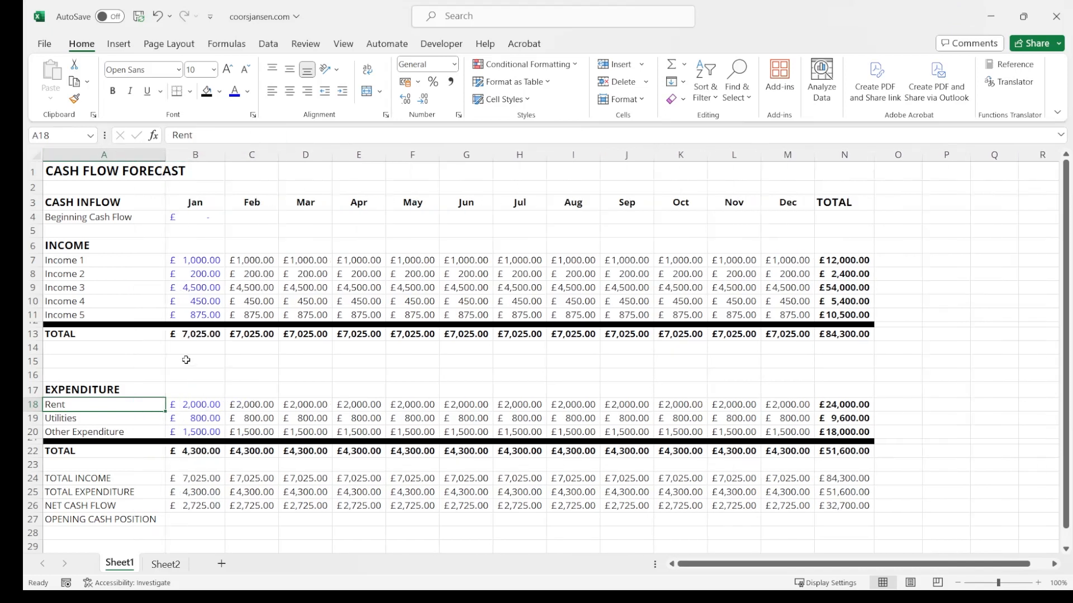
Link January's opening cash position in B27 to B4 and set the Beginning Cash Flow in B4 to 1000
click(176, 520)
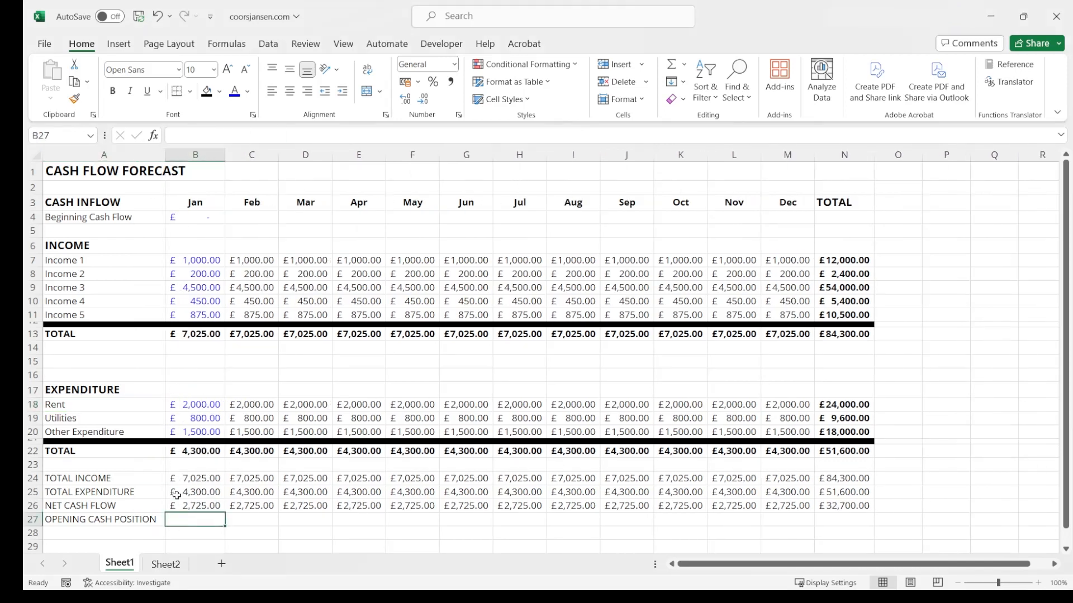
text(=)
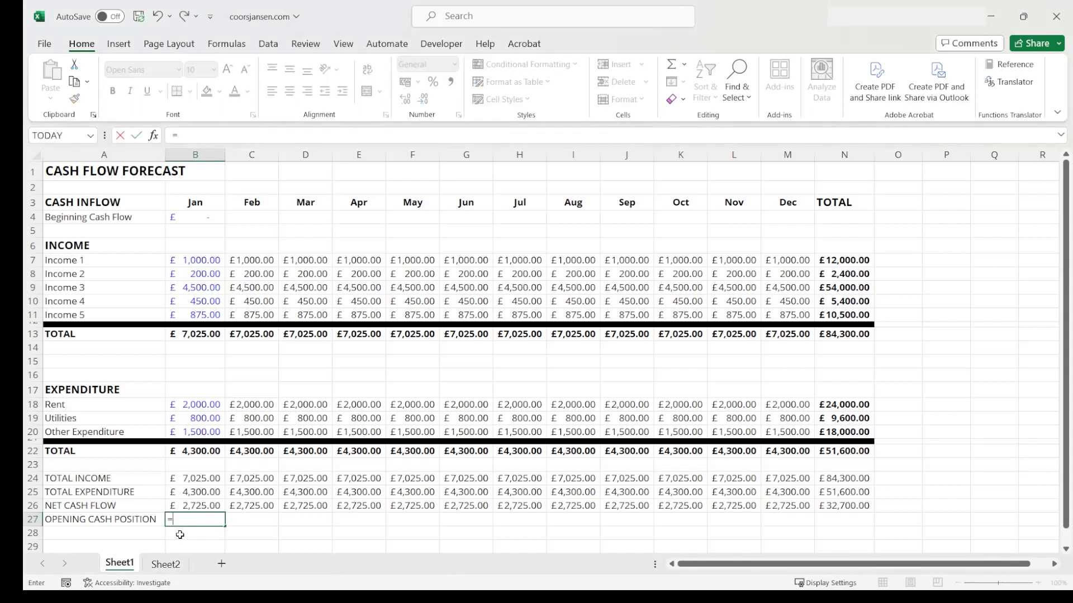
click(198, 219)
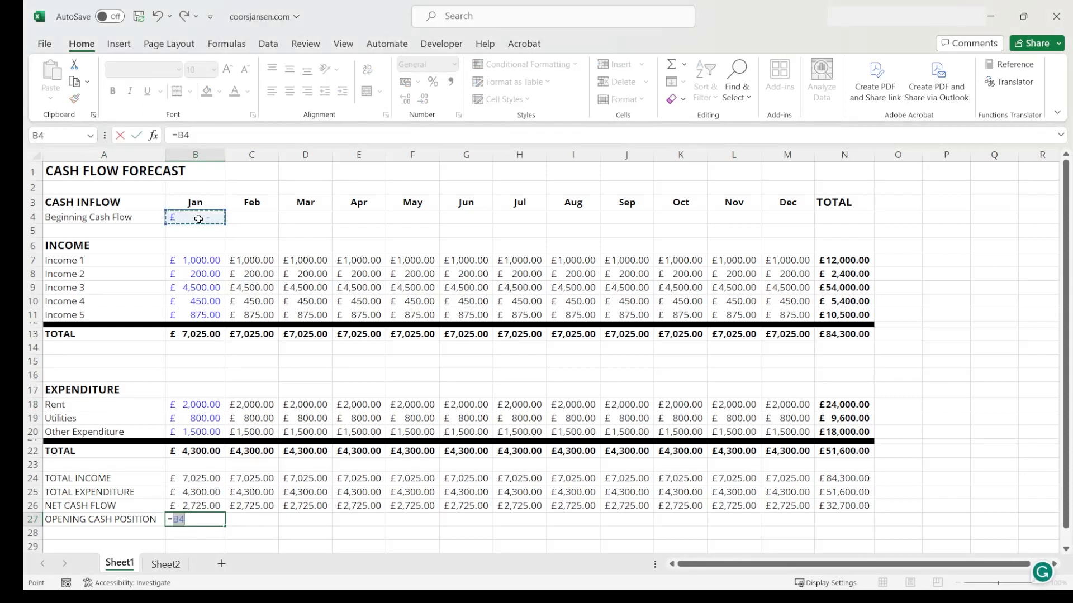
key(Return)
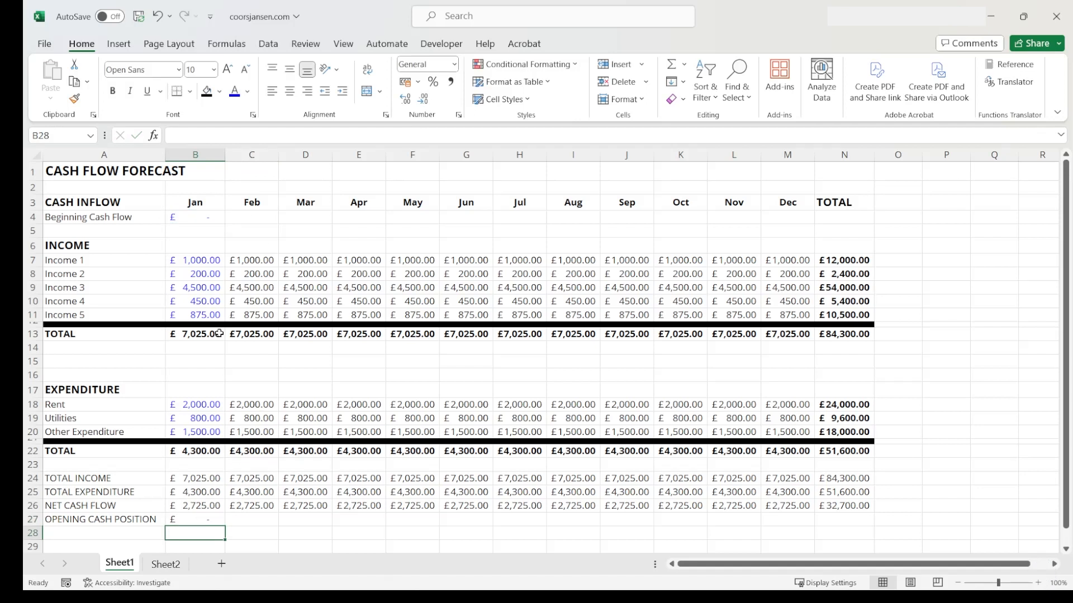
click(203, 218)
text(1000)
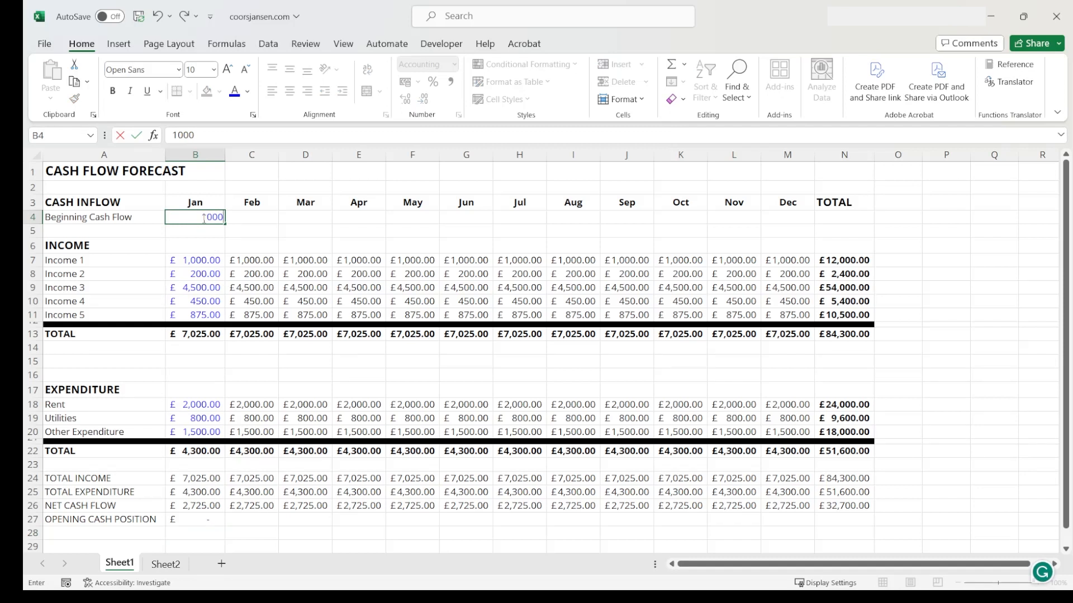
key(Return)
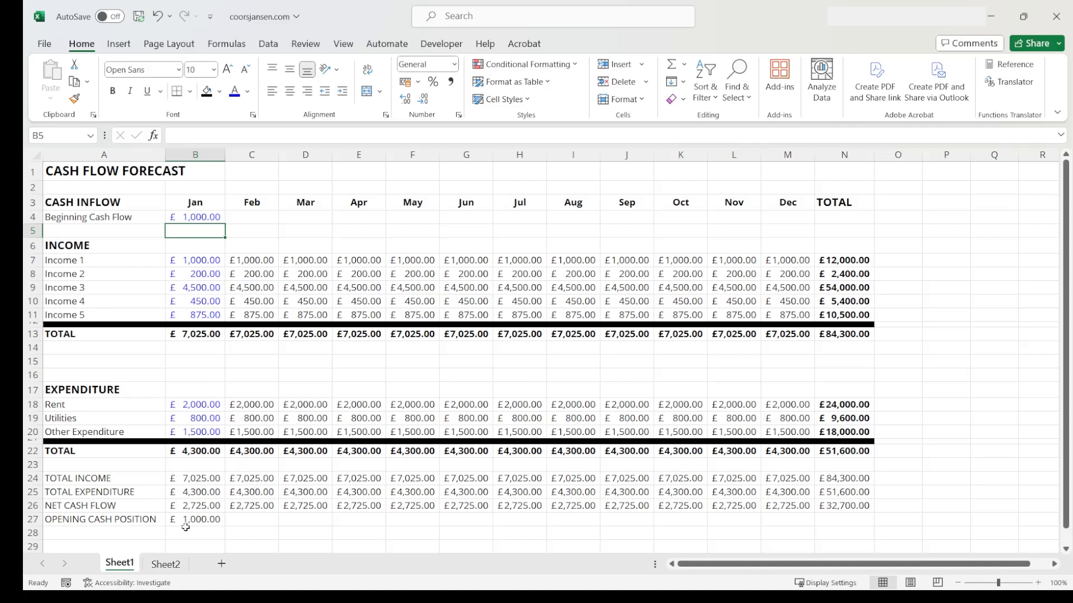
Add a CLOSING CASH POSITION row in row 28 with the formula =B26+B27 in B28
click(68, 533)
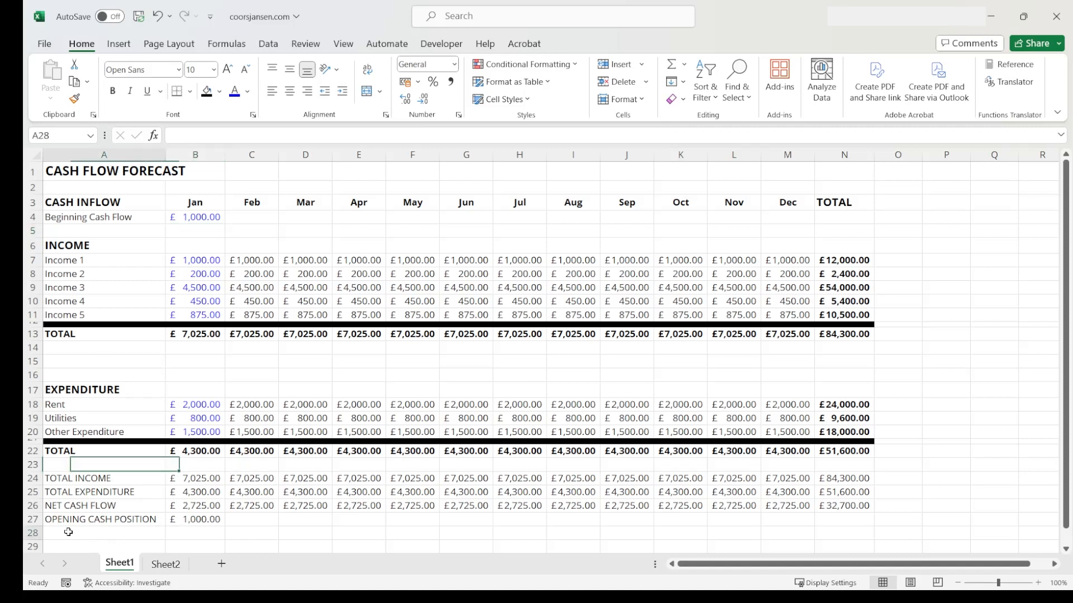
text(CLOSING CA)
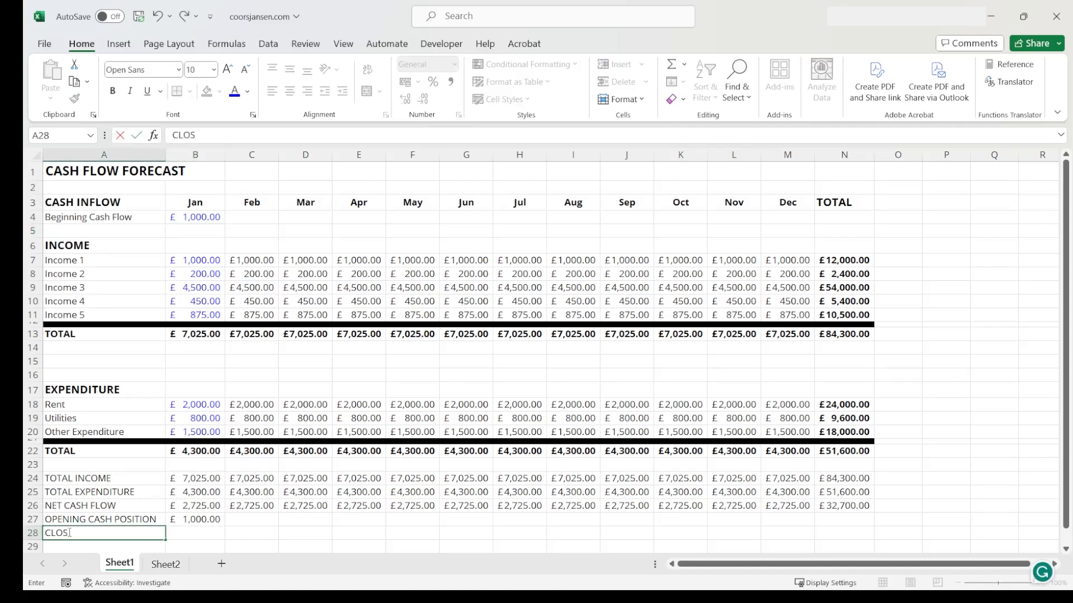
text(POSITION)
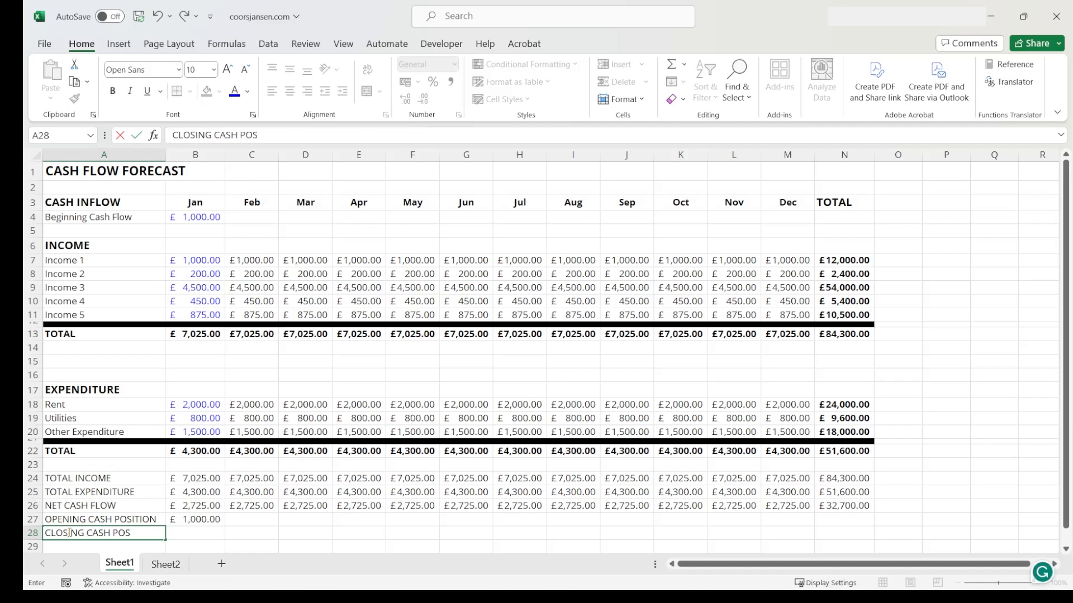
click(182, 532)
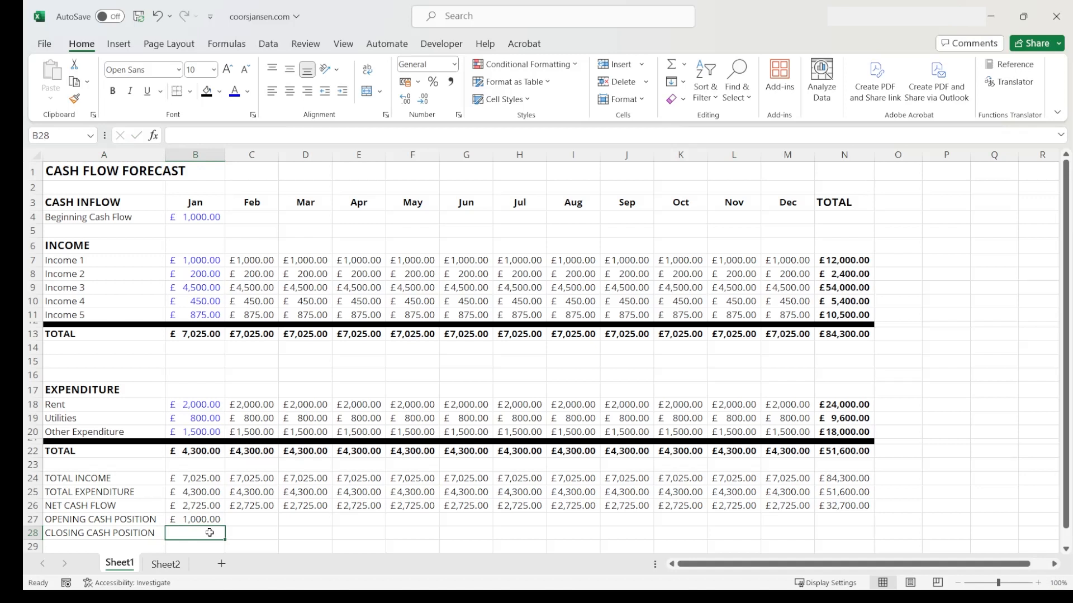
text(=)
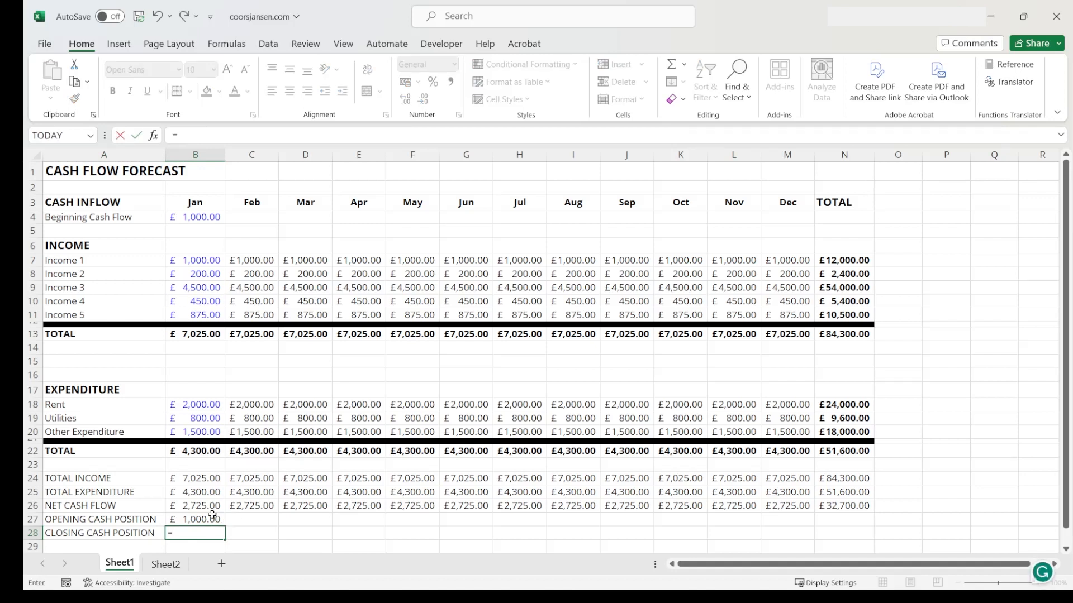
click(200, 506)
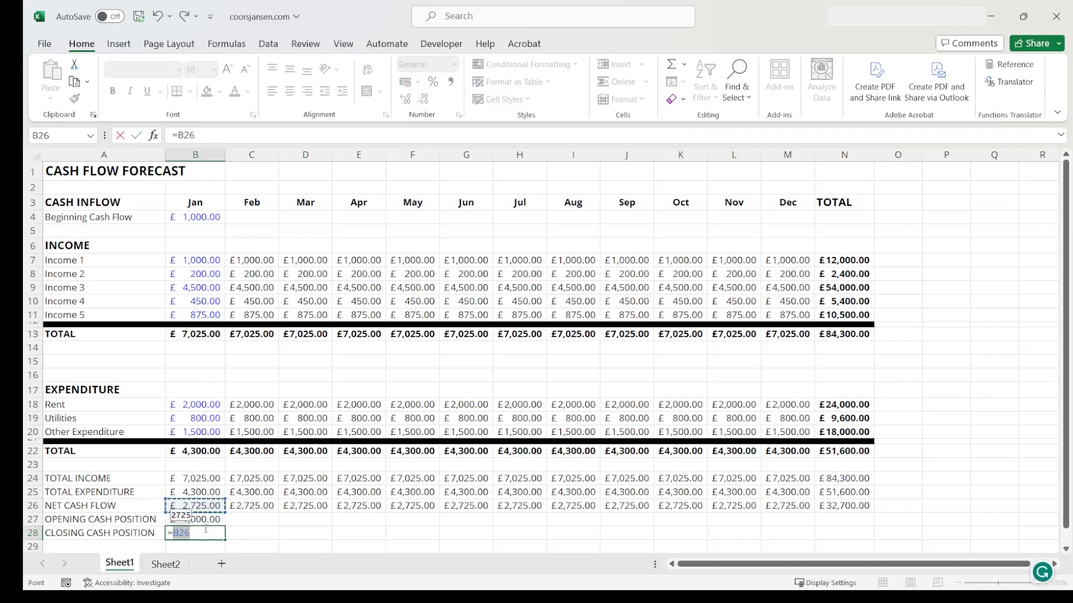
text(+)
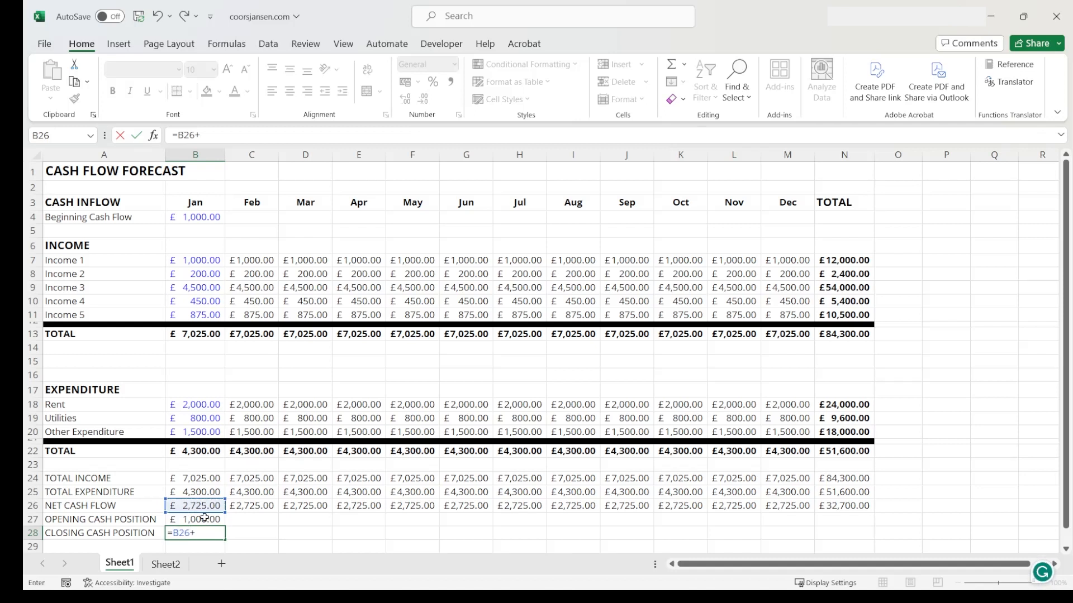
click(205, 519)
key(Return)
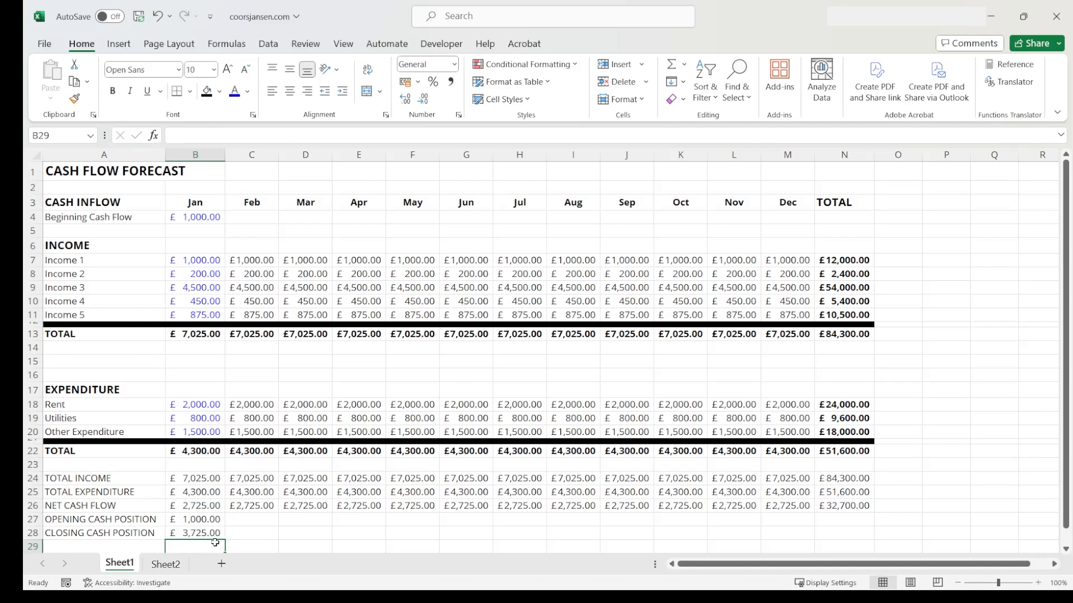
click(198, 534)
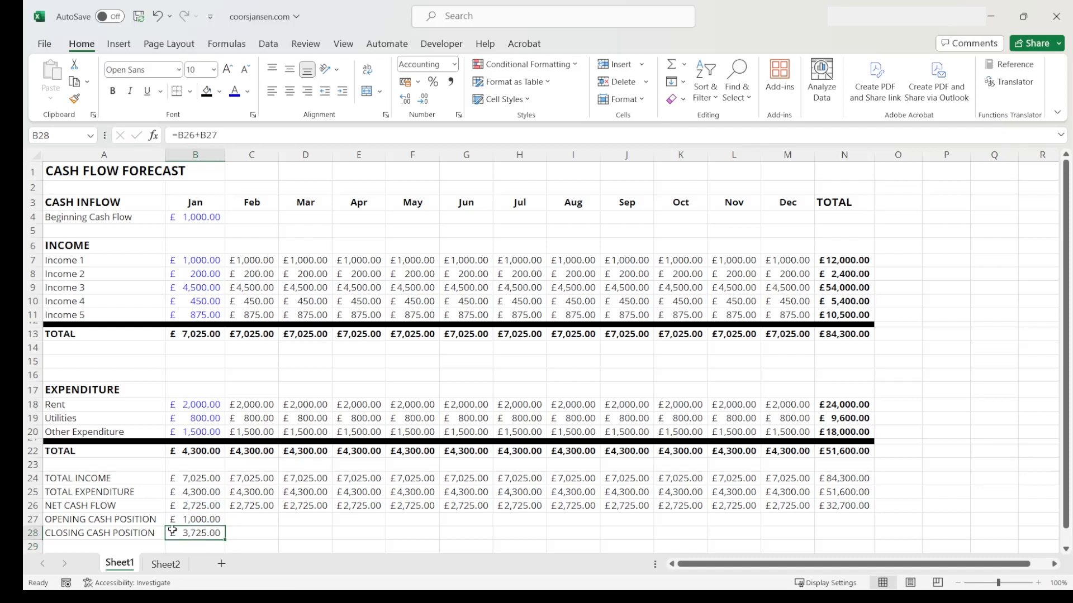
Link February's Beginning Cash Flow in C4 to January's closing cash position with =B28 and fill it across to December in M4
click(248, 218)
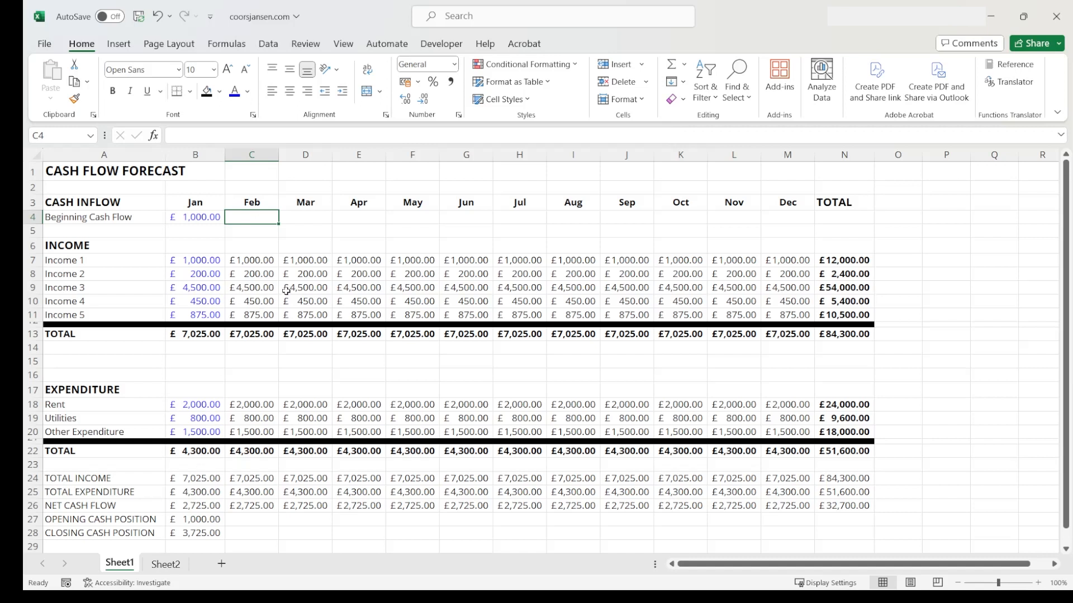
text(=)
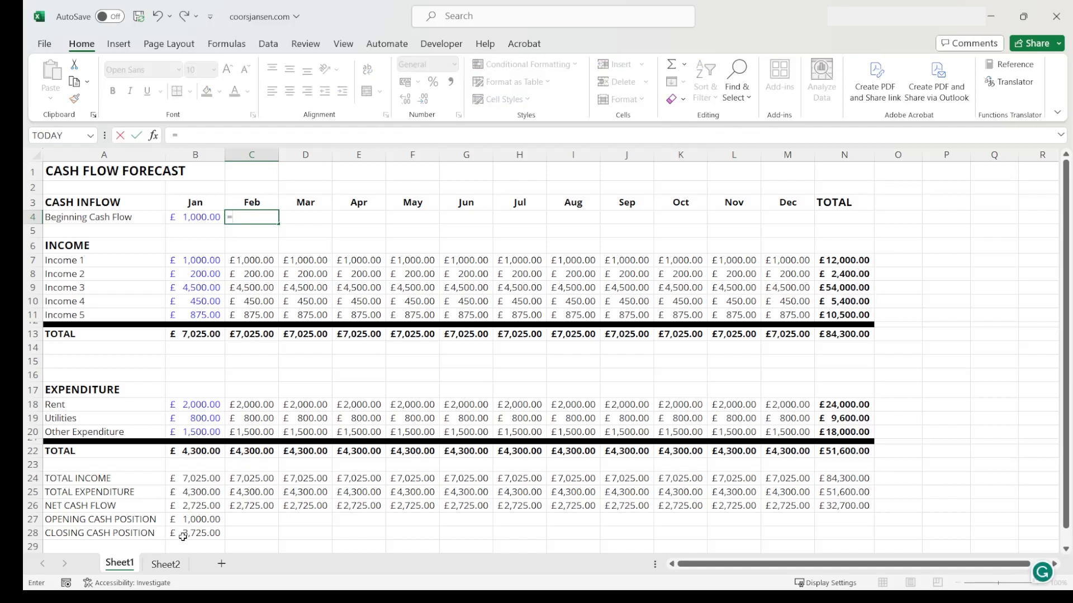
click(183, 536)
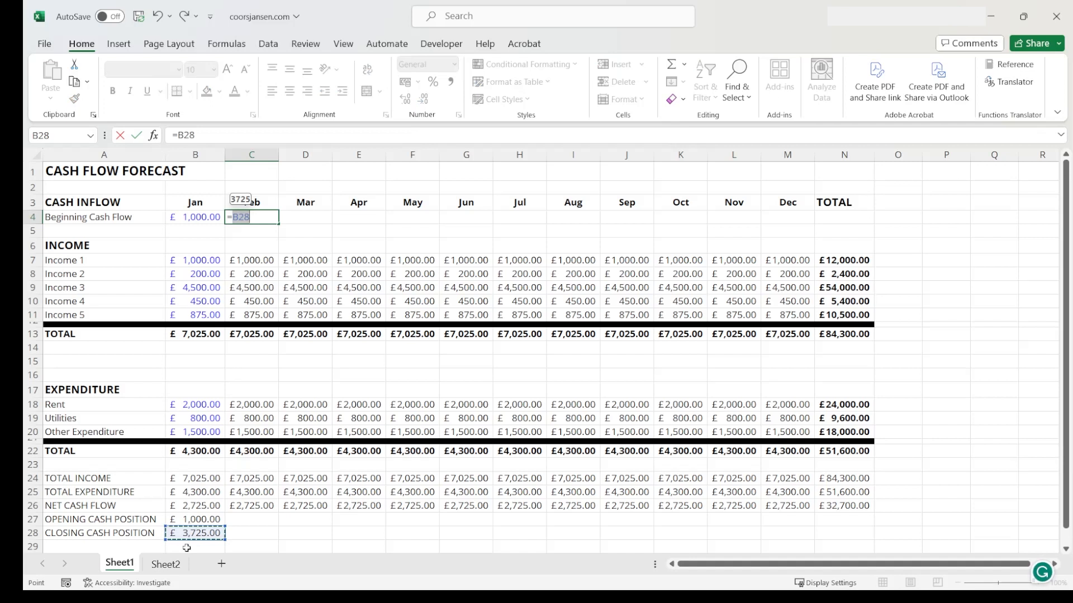
key(Return)
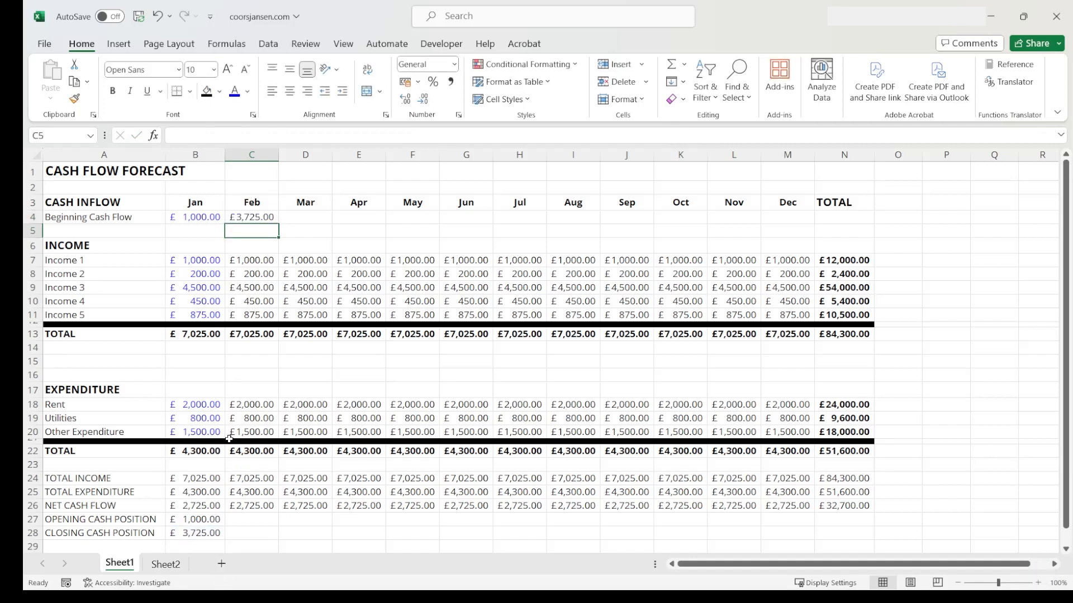
click(258, 217)
drag(278, 224, 788, 218)
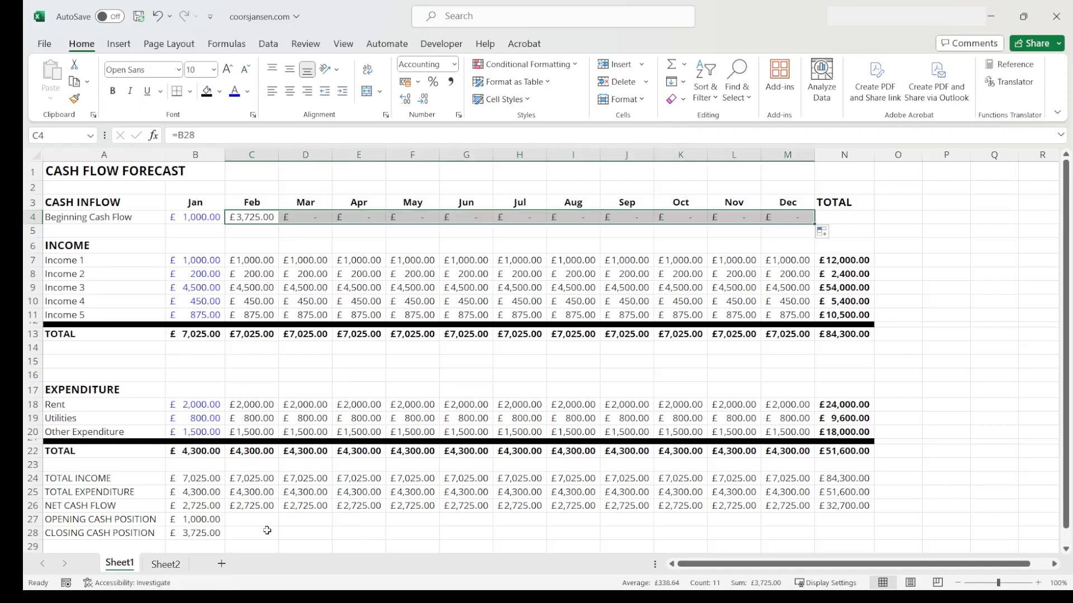
Fill the opening and closing cash position formulas from B27:B28 across to column N and auto-fit the widths of columns E to M
drag(208, 521, 856, 532)
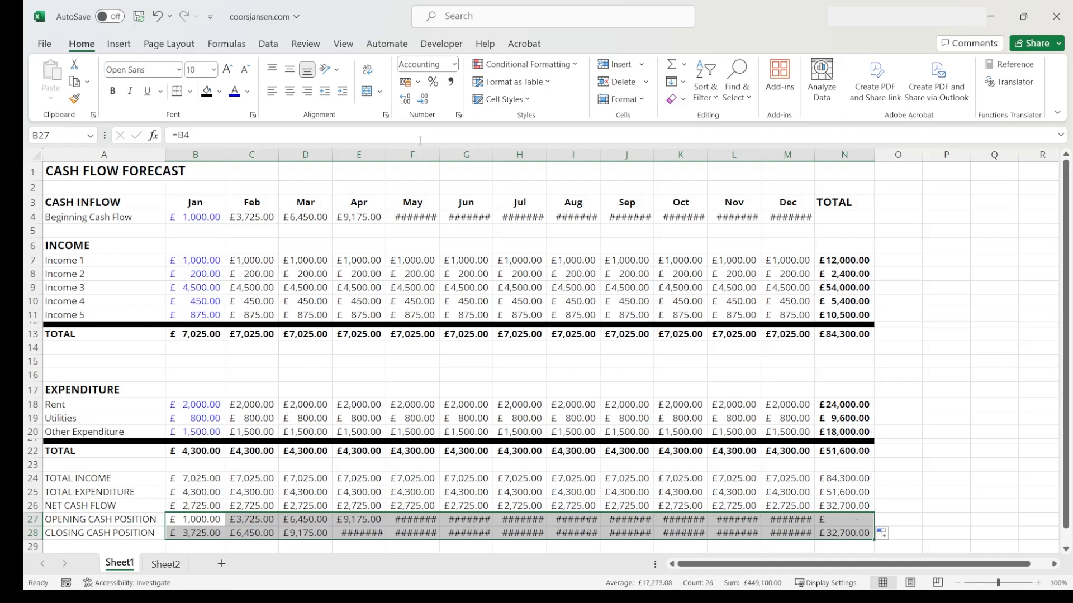
drag(358, 152, 802, 152)
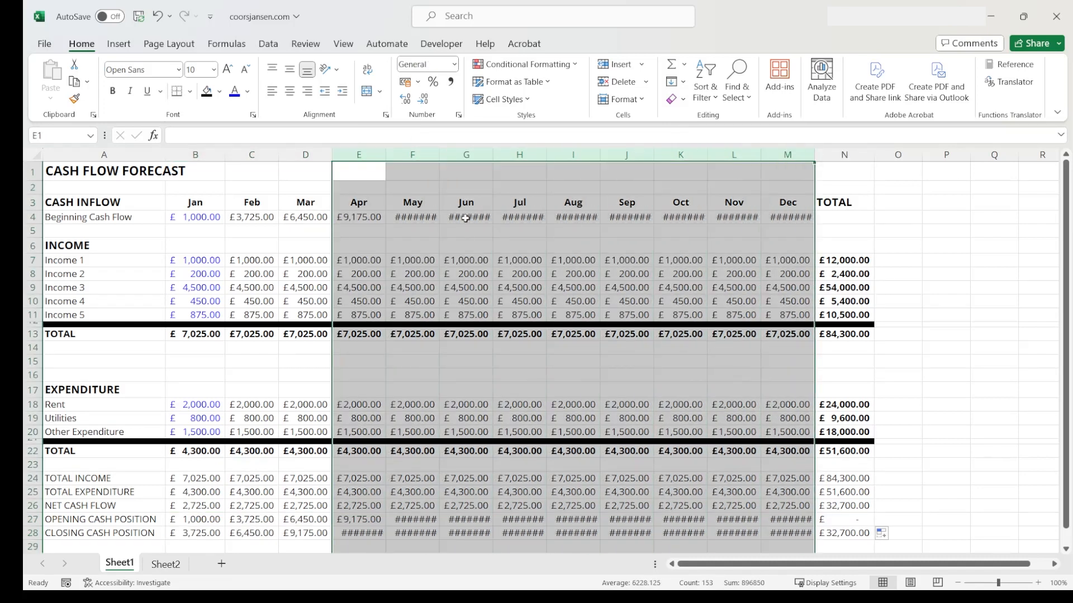
double_click(489, 155)
click(476, 363)
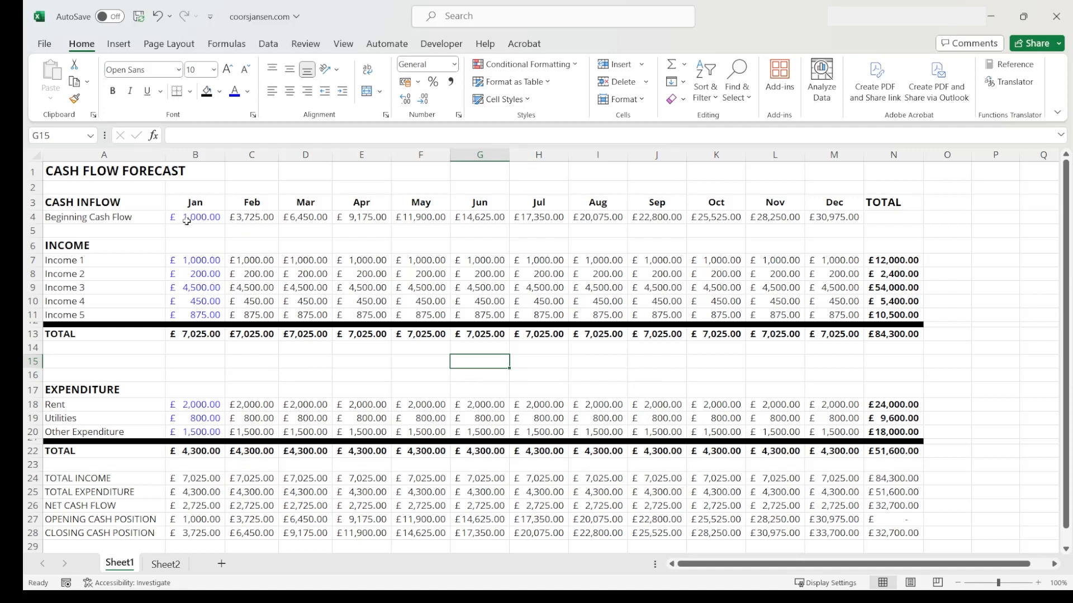
Format columns B to N as Accounting with 0 decimal places and no currency symbol
drag(196, 149, 892, 157)
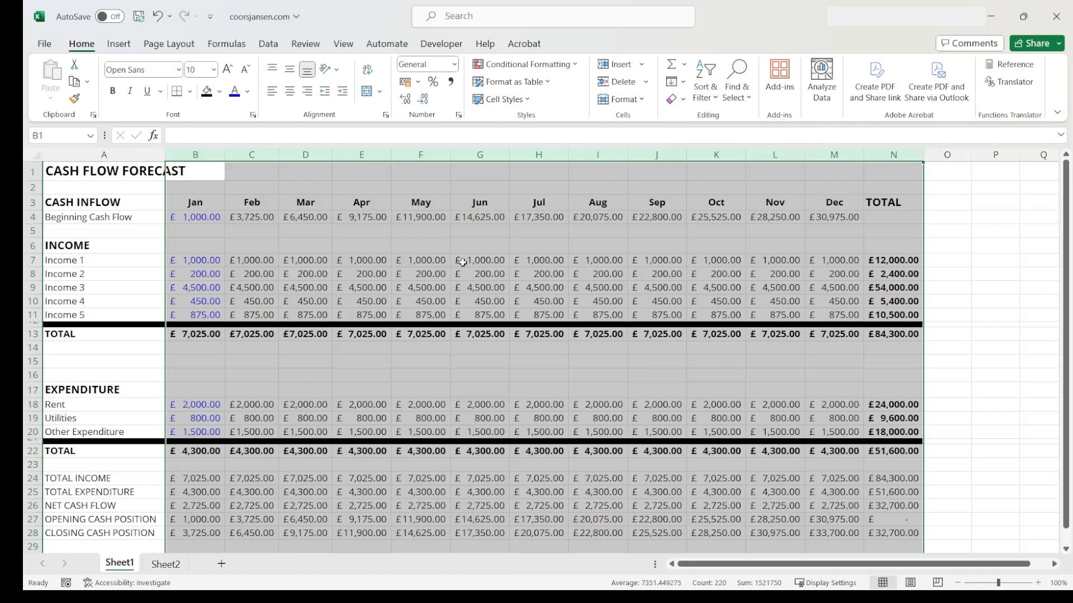
right_click(504, 284)
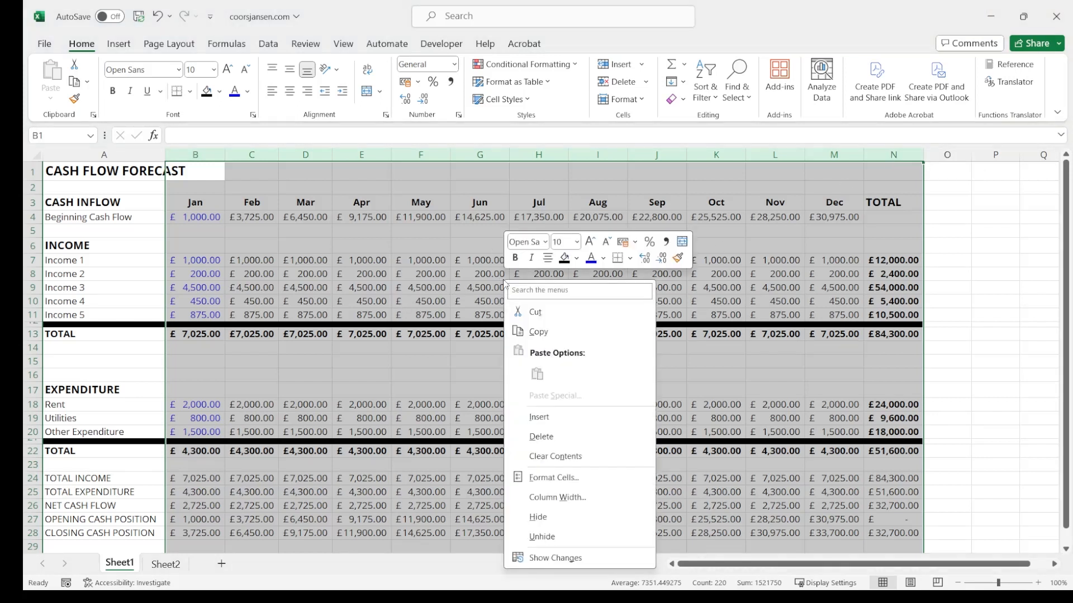
click(548, 479)
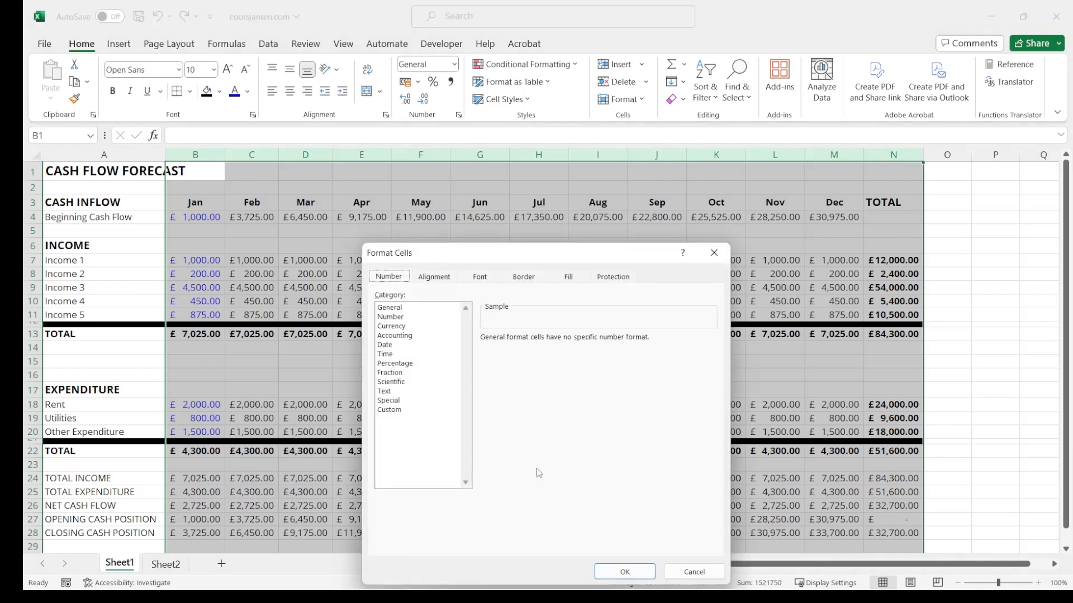
click(402, 345)
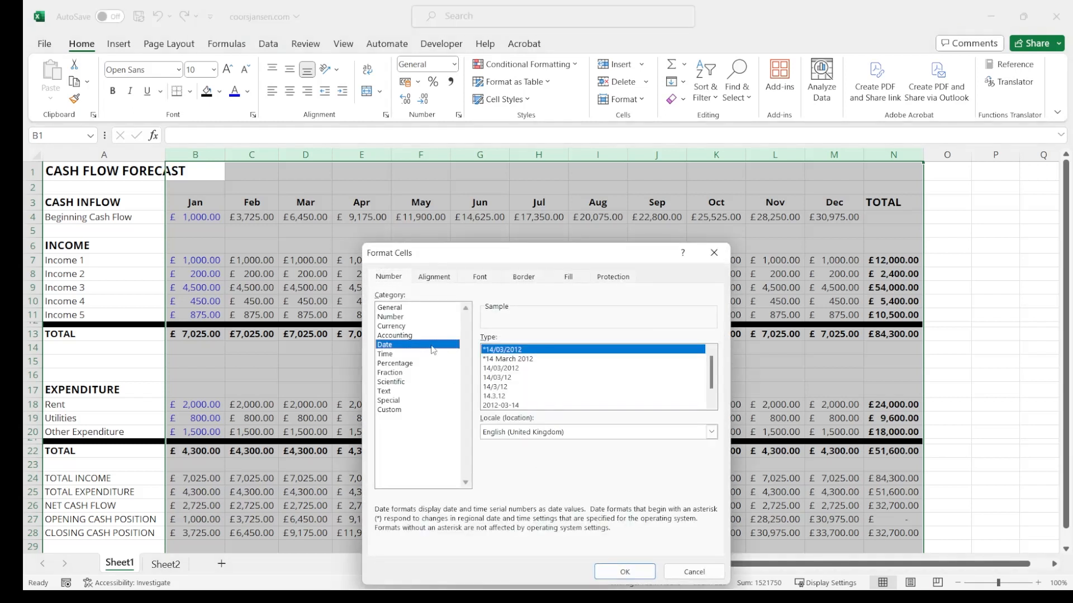
click(411, 335)
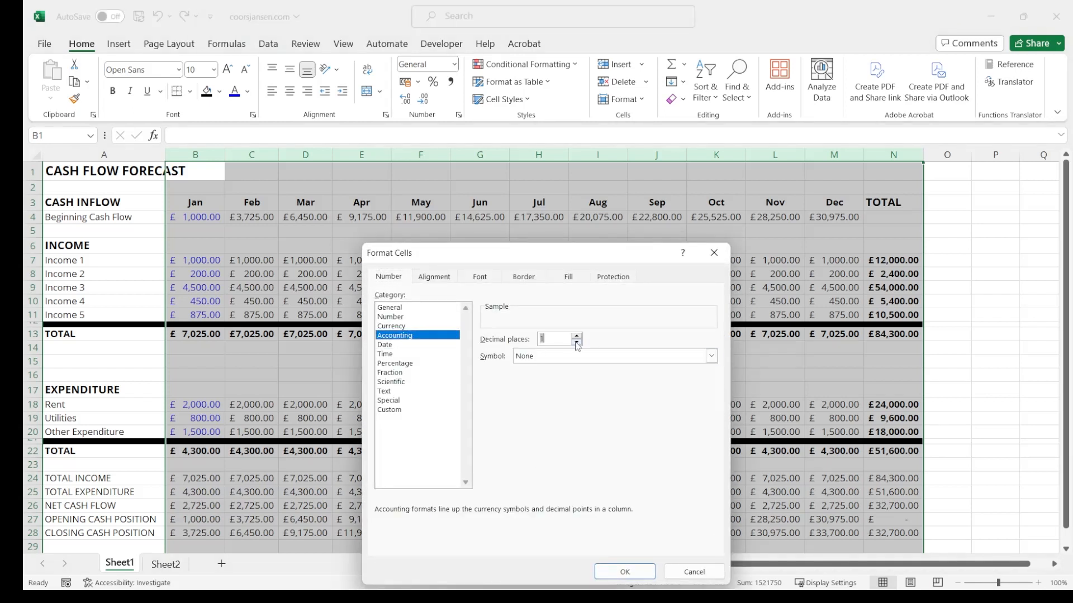
click(624, 572)
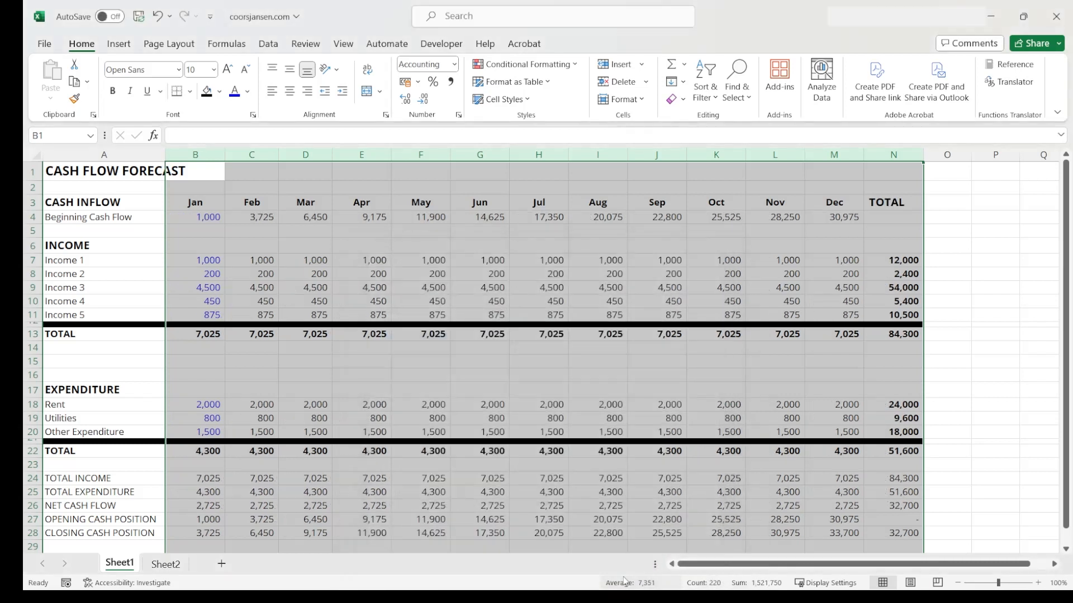
Try the € Euro (€ 123) accounting symbol on columns B to N and undo the change
right_click(289, 274)
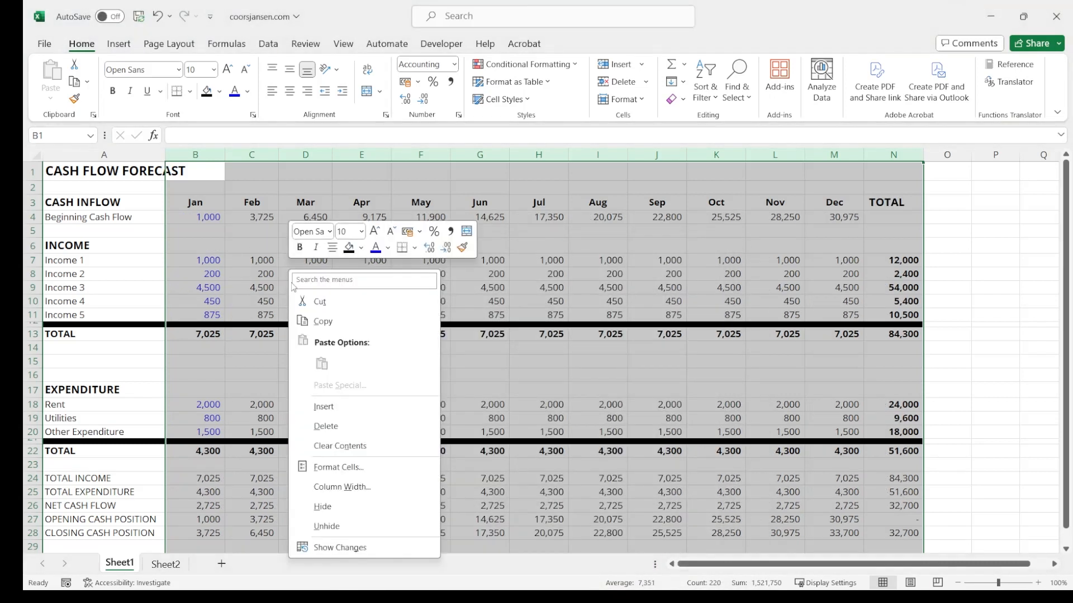
click(343, 472)
click(356, 361)
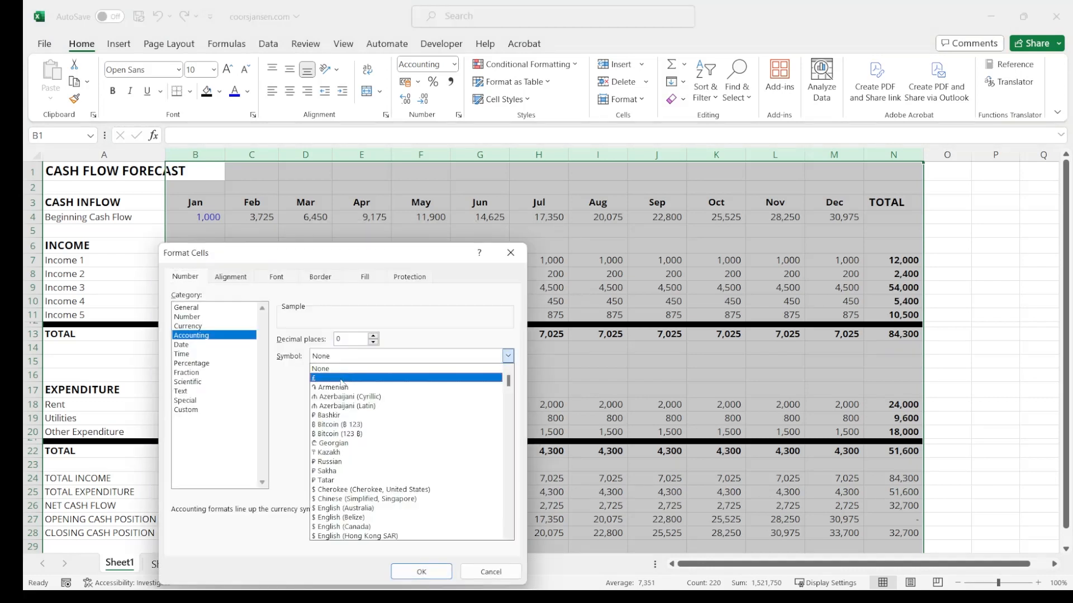
click(341, 378)
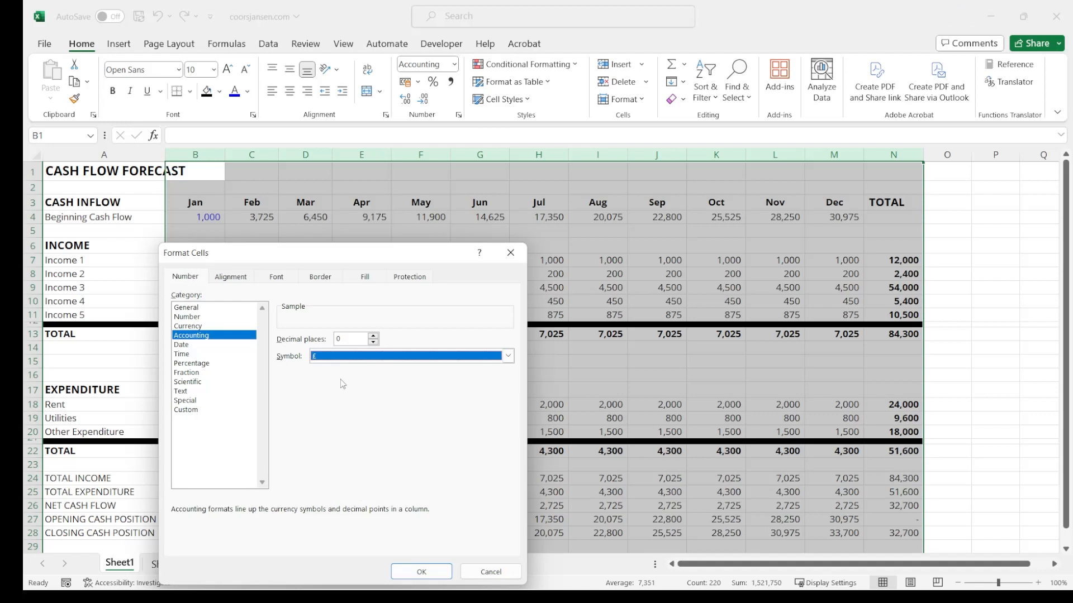
click(508, 355)
scroll(423, 492, down, 3)
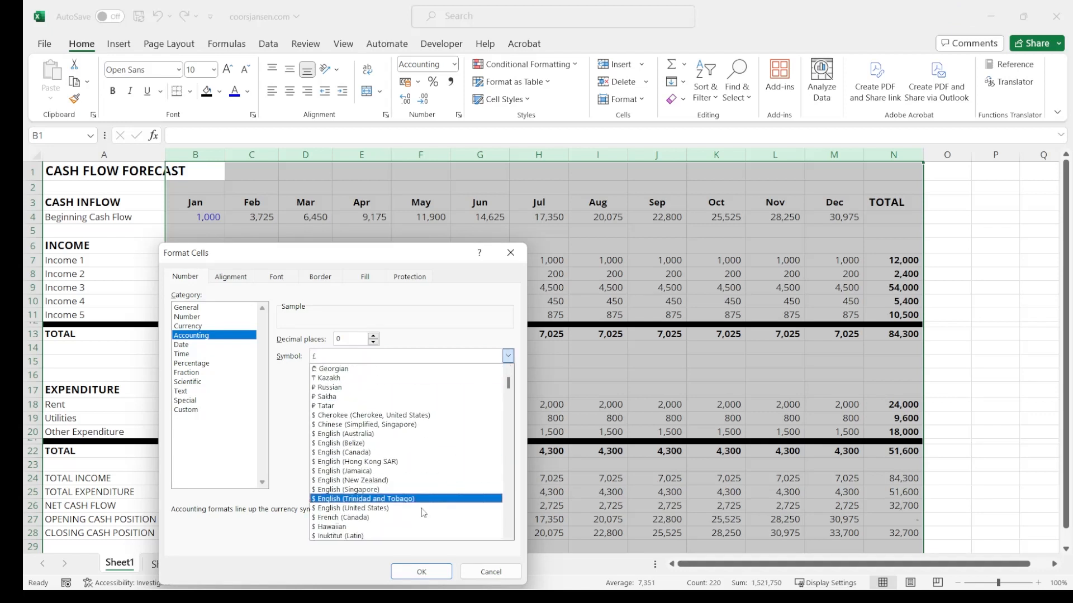
scroll(389, 515, down, 14)
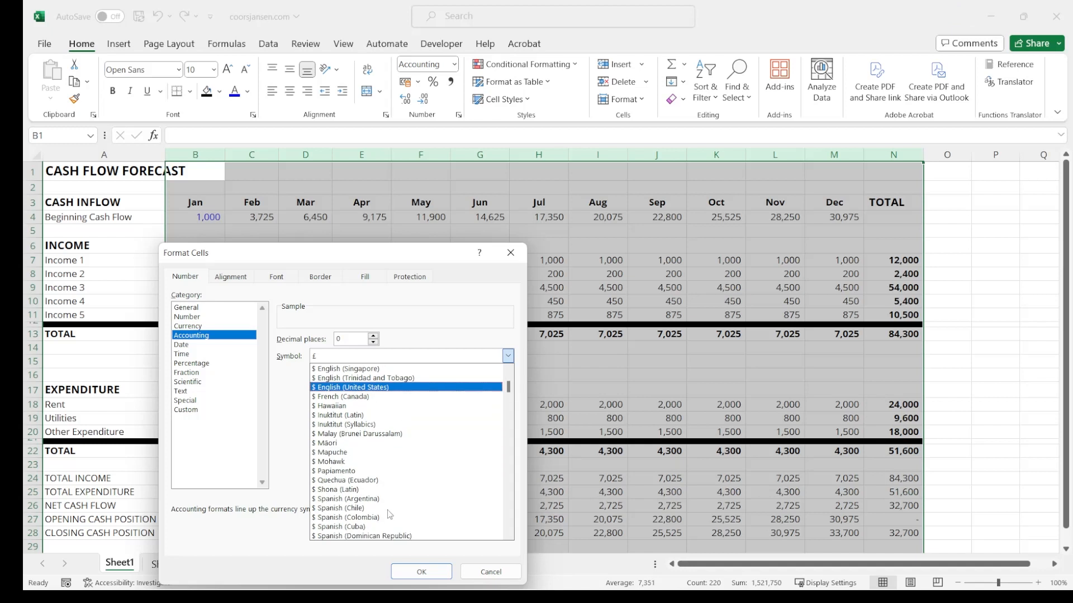
scroll(388, 521, down, 6)
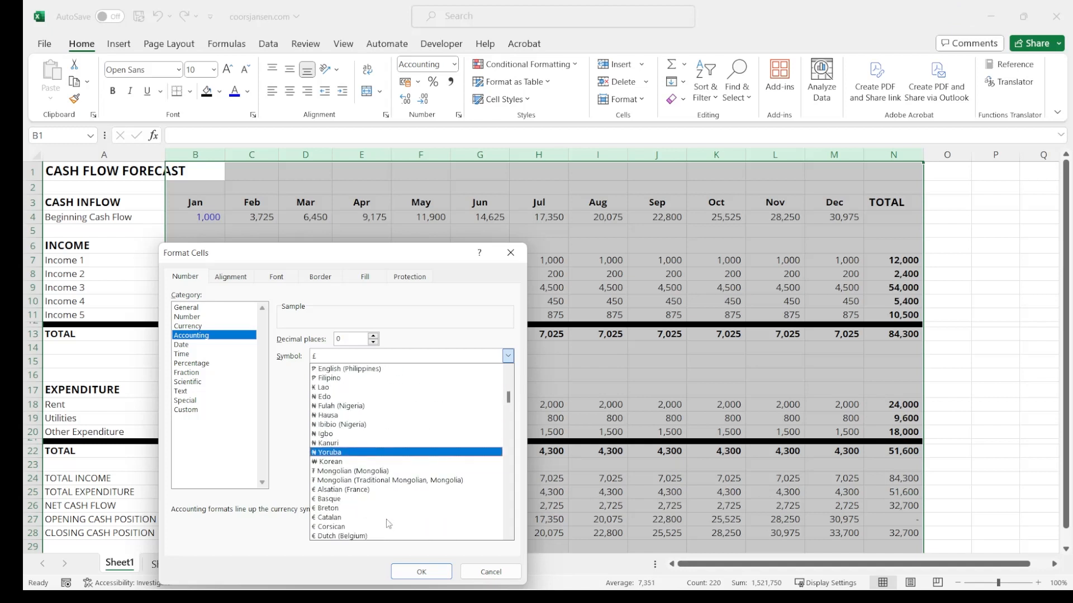
scroll(367, 536, down, 1)
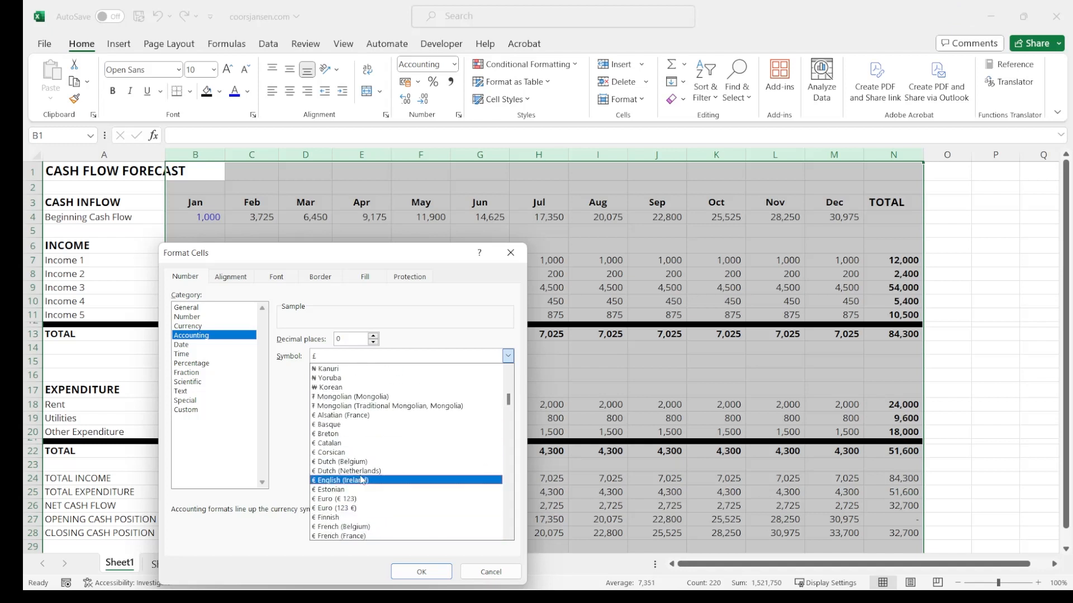
click(346, 499)
click(419, 571)
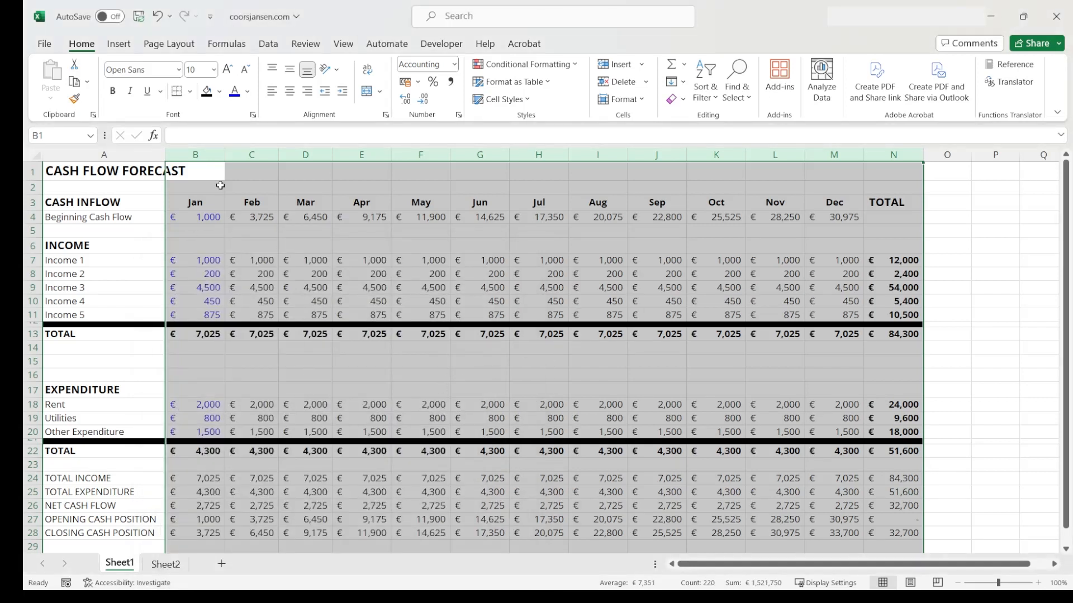
key(ctrl+z)
Set the accounting symbol of columns B to N to £ and auto-fit the widths of these columns
right_click(257, 274)
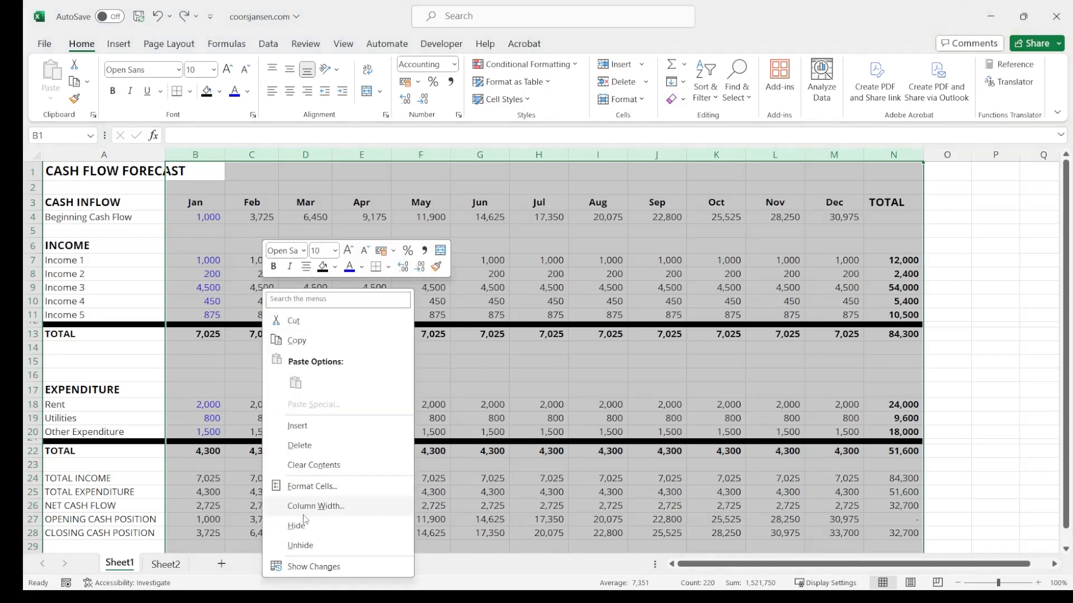
click(324, 486)
click(307, 359)
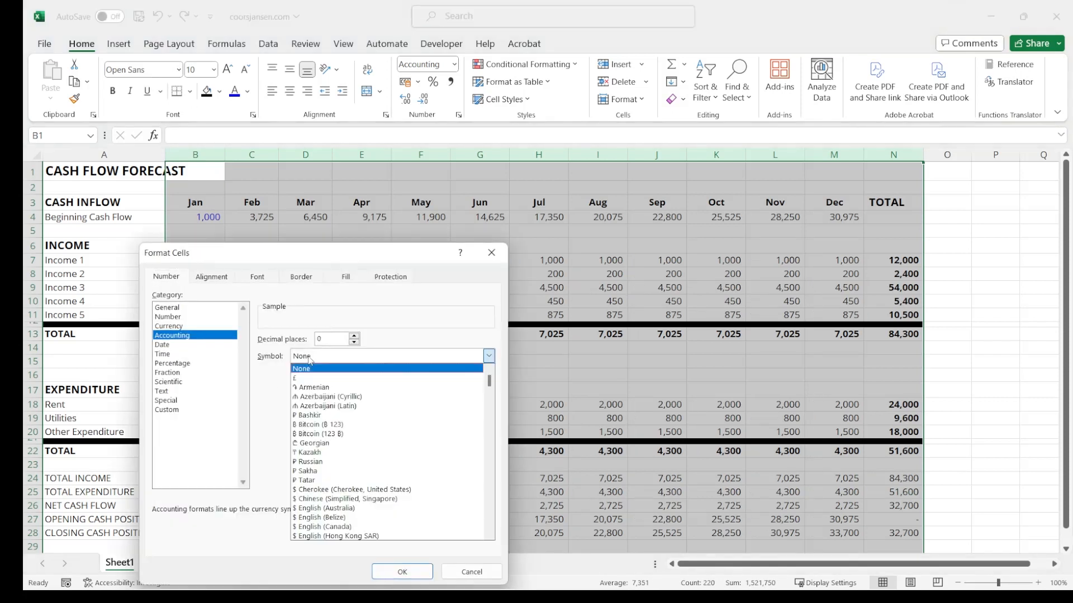
click(315, 377)
click(397, 572)
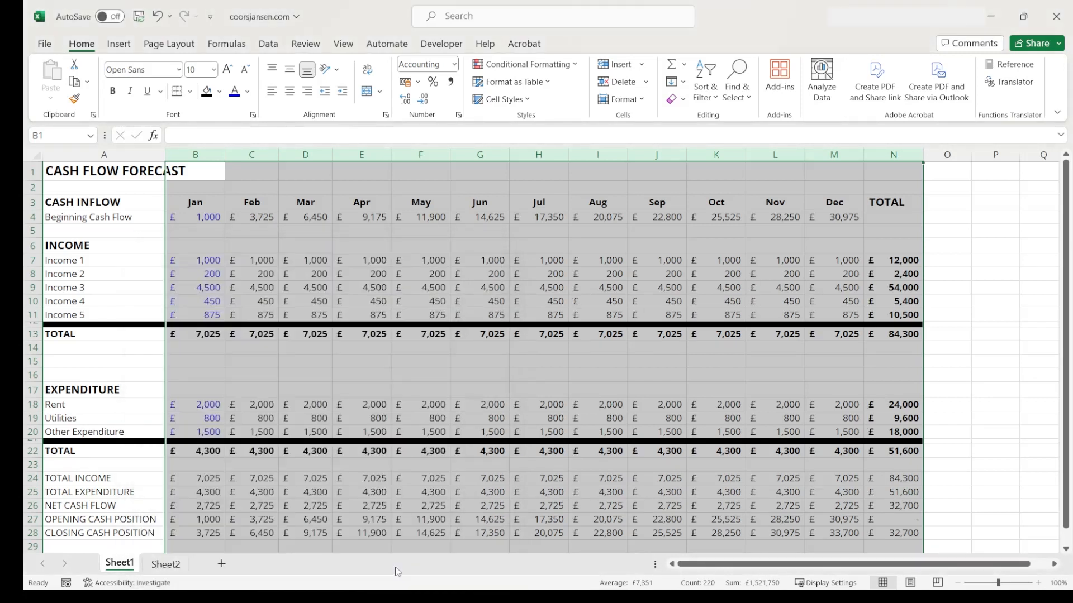
drag(210, 155, 871, 146)
double_click(862, 153)
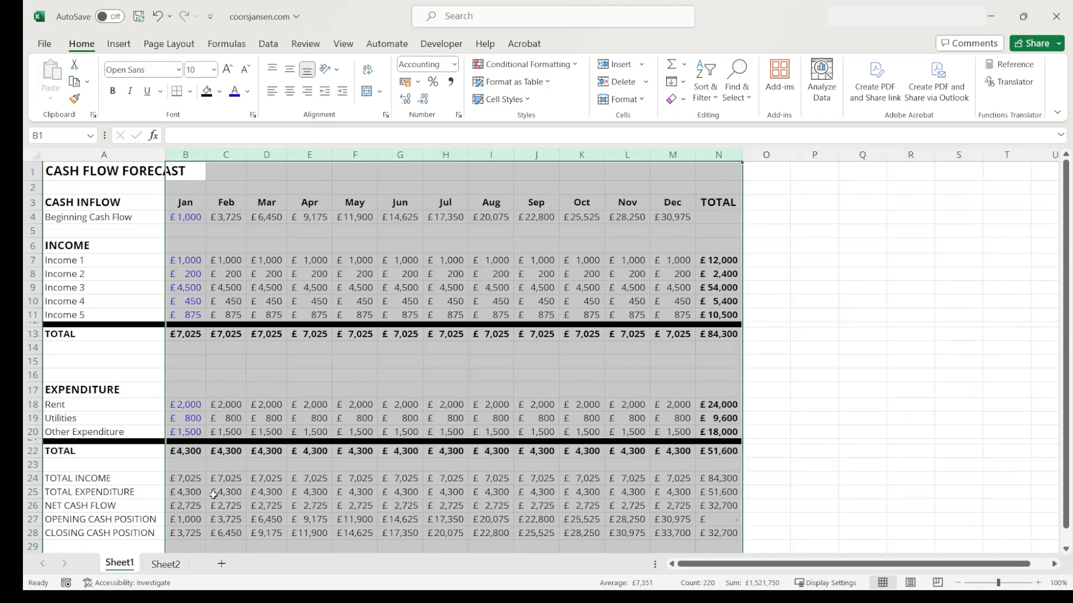
Make the NET CASH FLOW row (row 26) bold
click(111, 404)
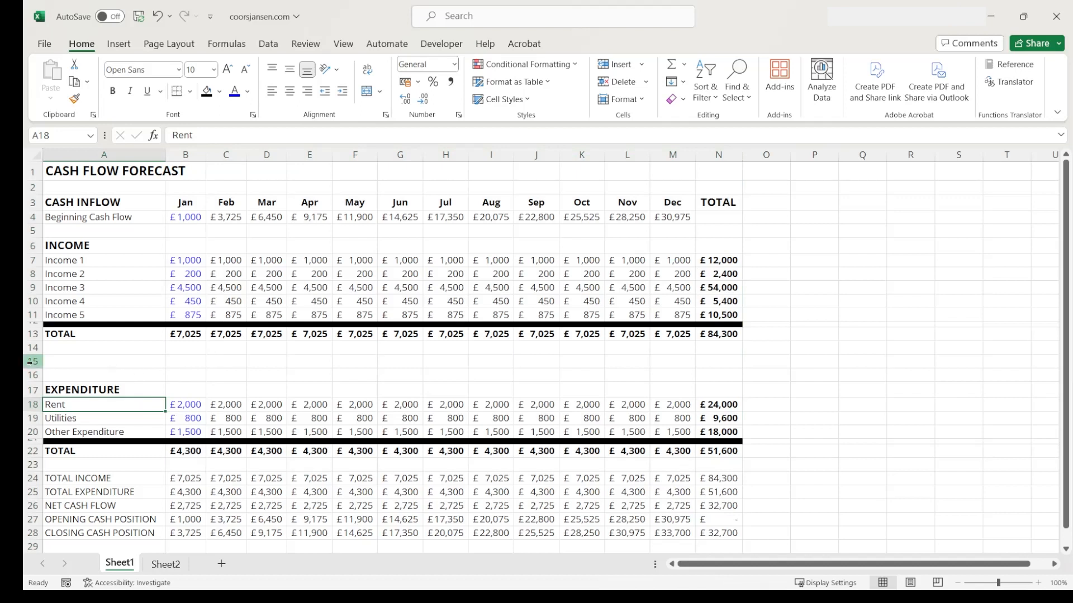
scroll(146, 413, down, 3)
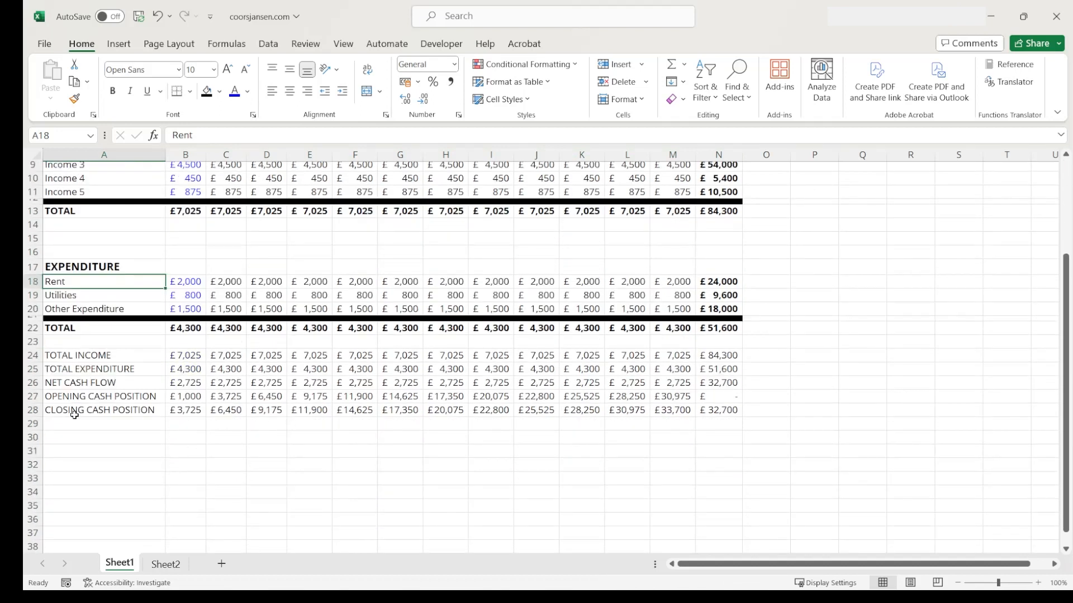
click(33, 383)
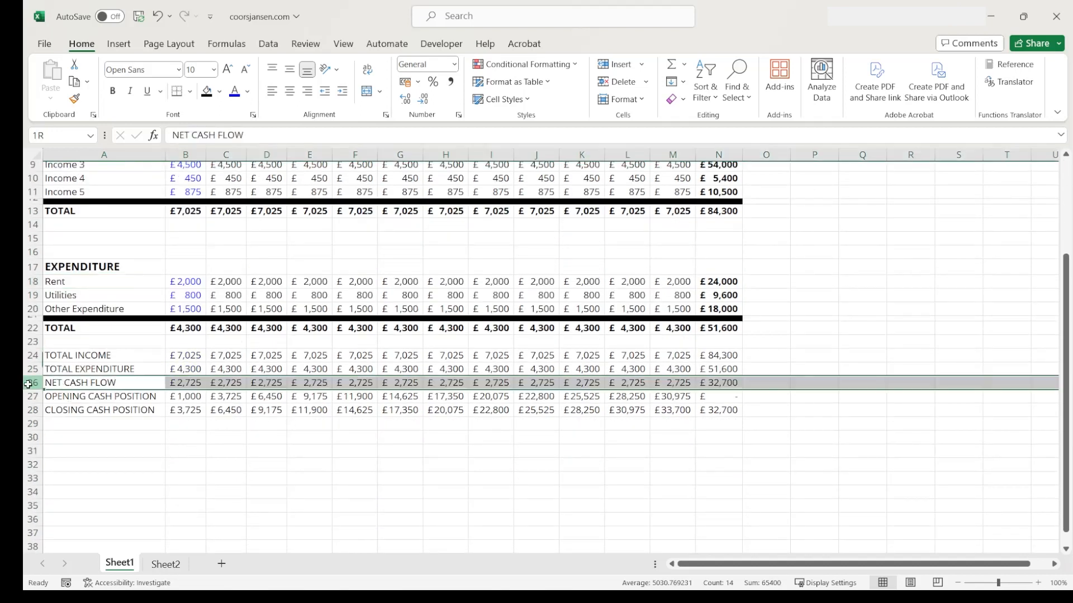
click(112, 90)
click(216, 439)
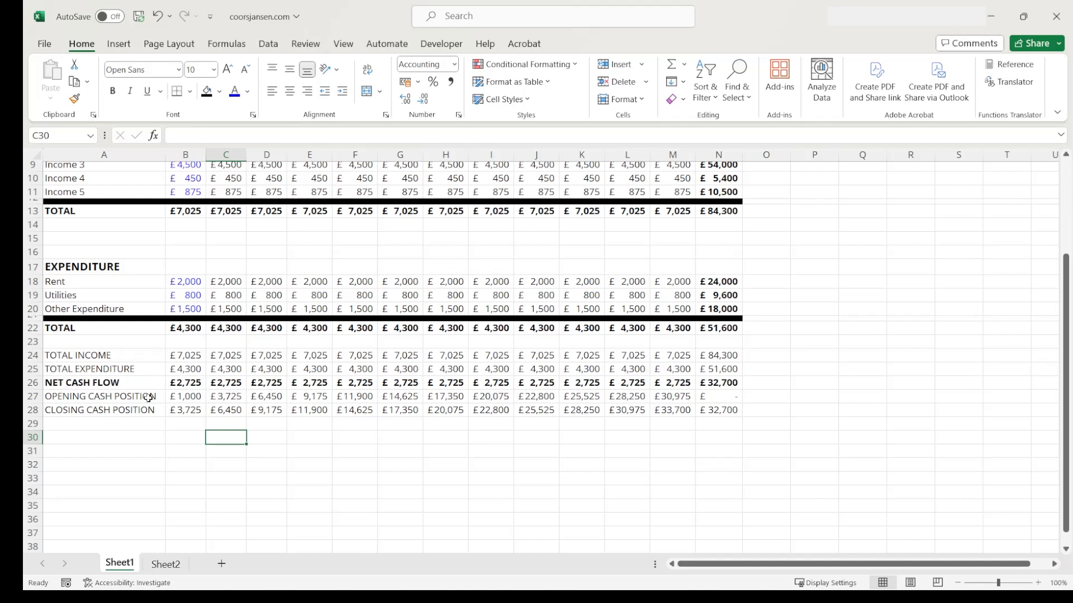
Examine the income, expenditure and cash position sections, including the annual net cash flow formula in N26
scroll(149, 397, up, 3)
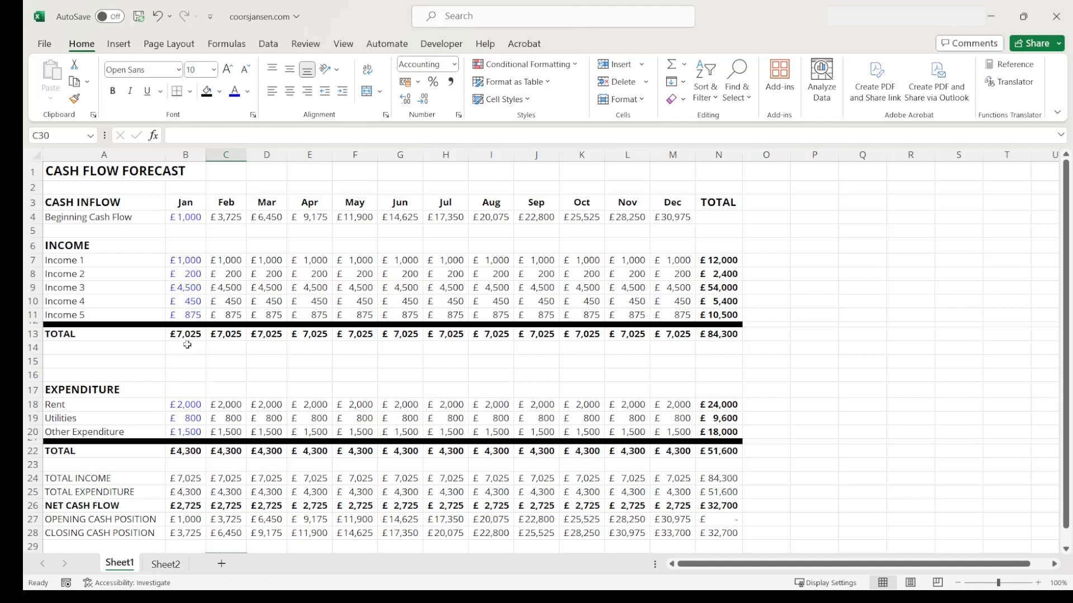
scroll(174, 386, down, 3)
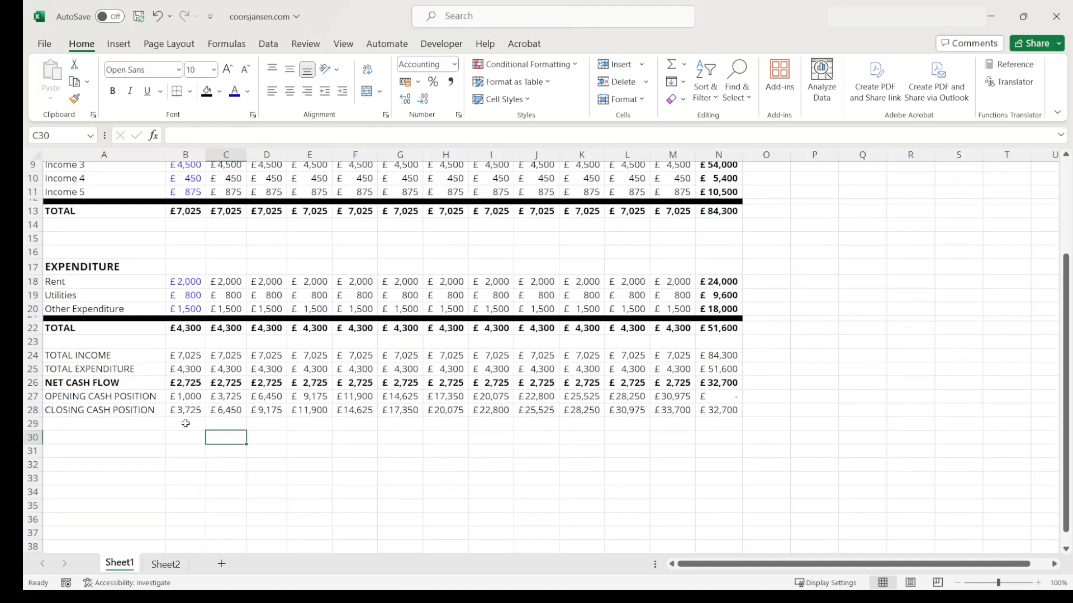
scroll(231, 338, up, 3)
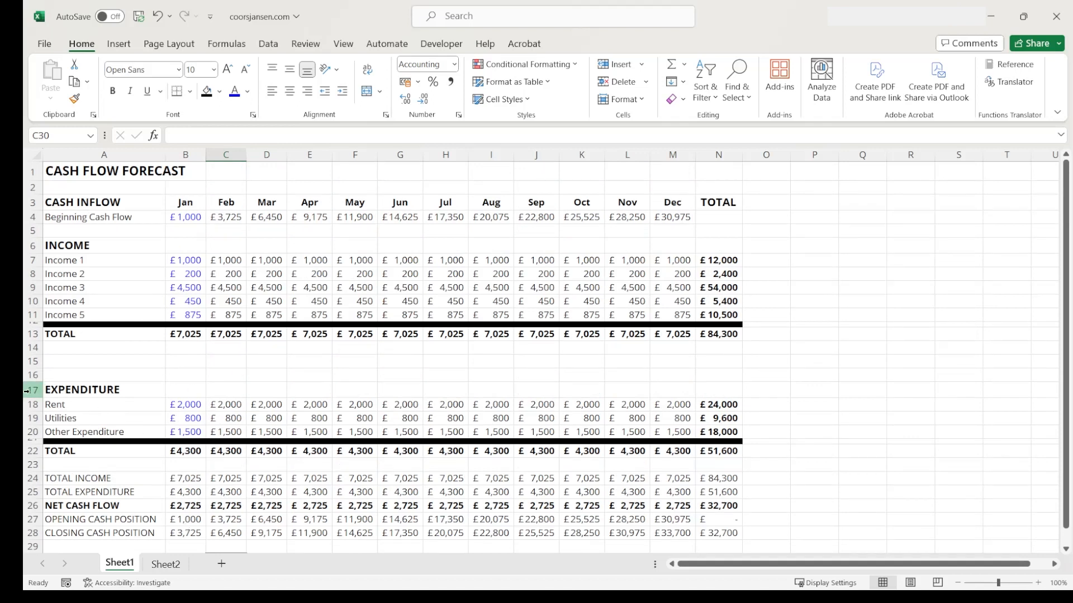
drag(26, 392, 35, 468)
right_click(35, 470)
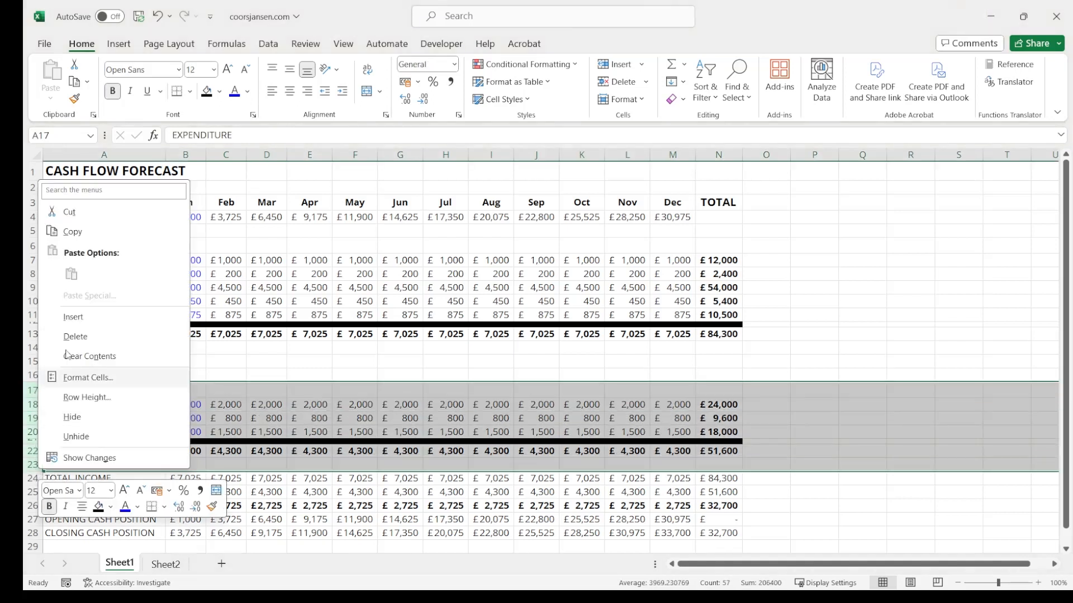
click(305, 355)
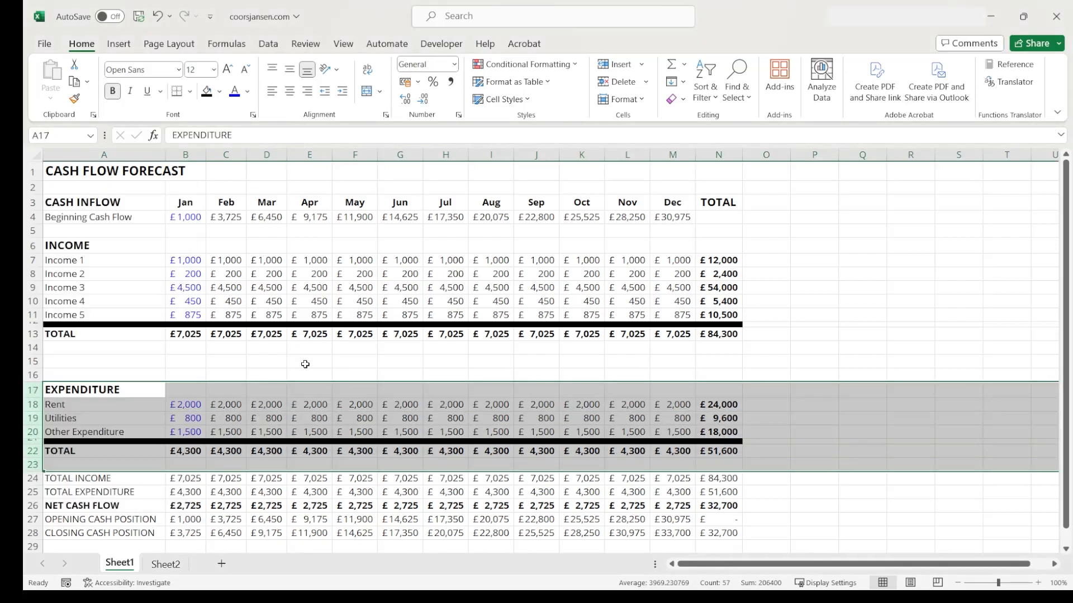
scroll(305, 365, down, 4)
scroll(391, 374, up, 1)
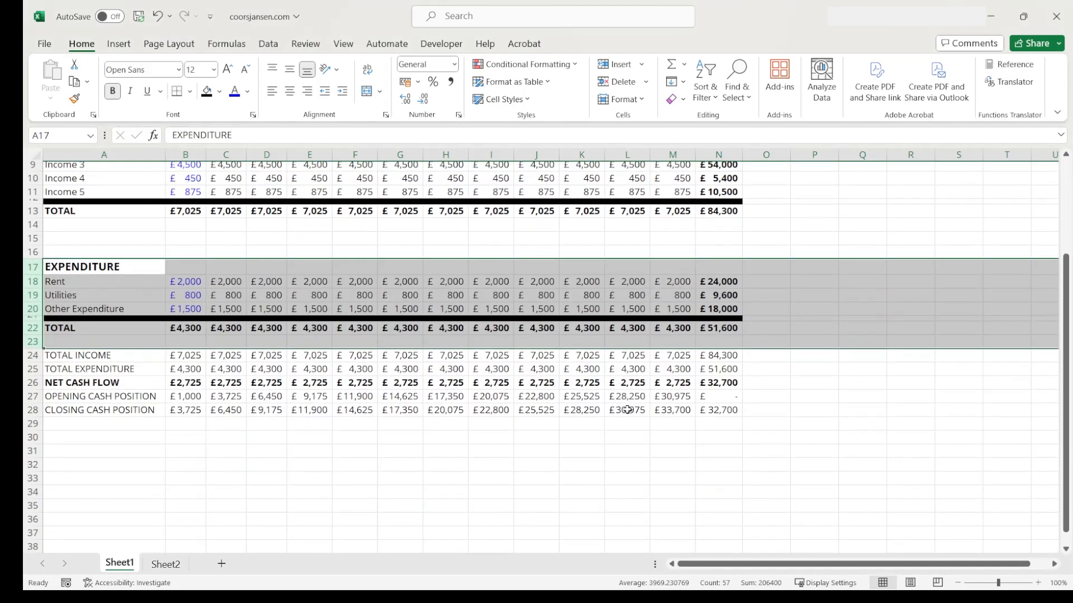
click(718, 385)
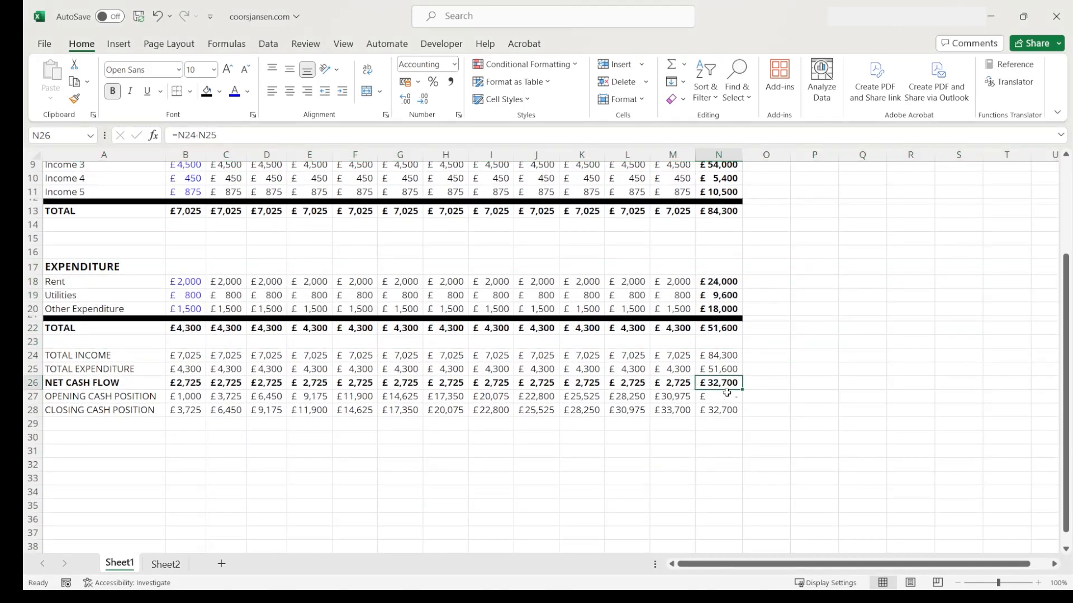
scroll(426, 438, up, 3)
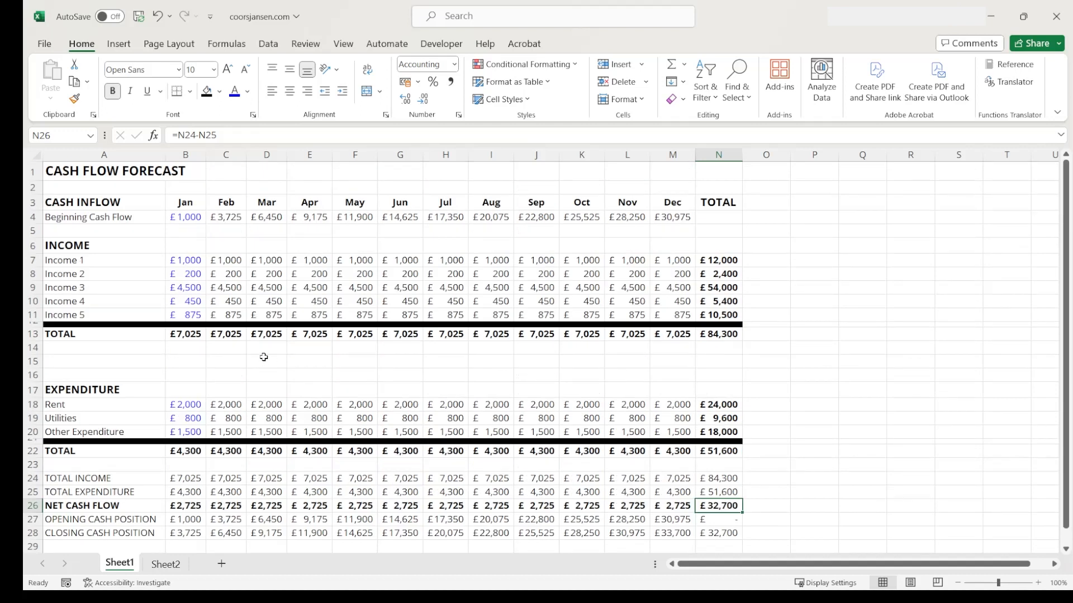
Set the January Rent value in B18 to 700
click(186, 406)
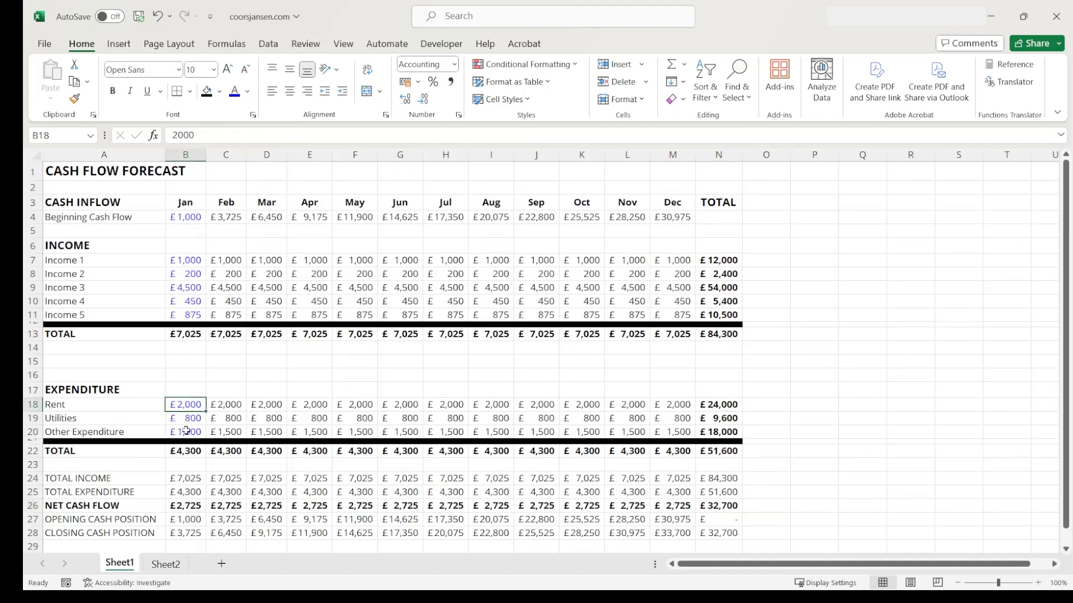
text(700)
key(Return)
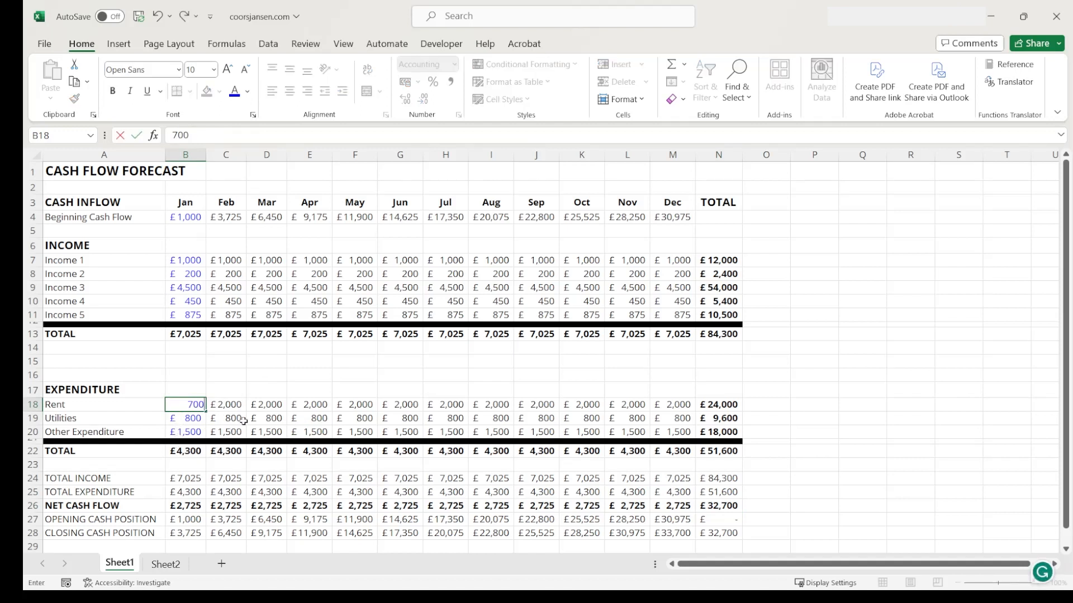
click(252, 418)
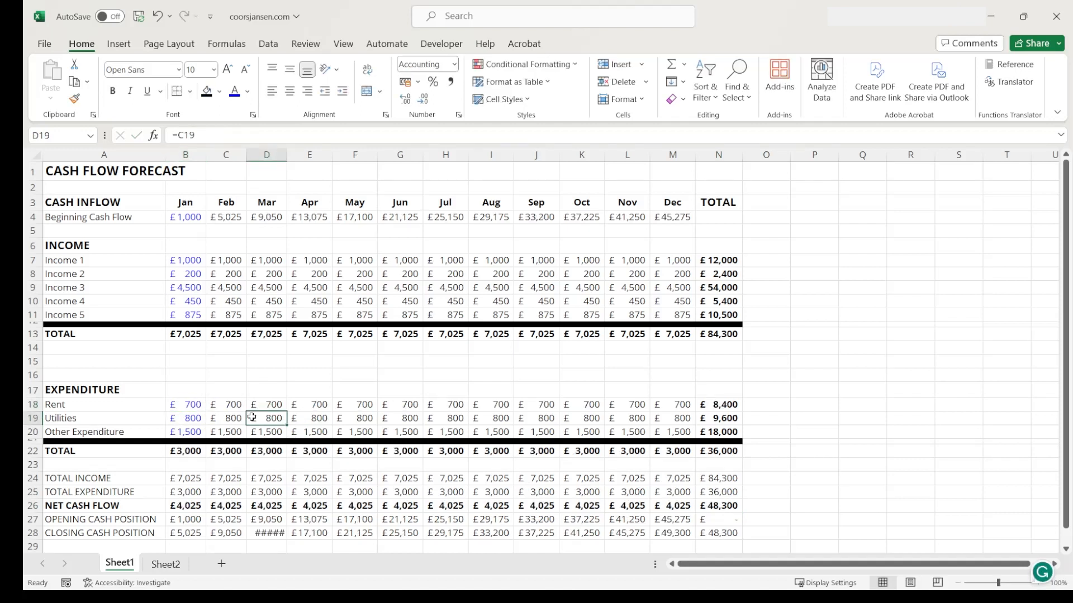
Set the January Rent value in B18 to 7000
click(197, 403)
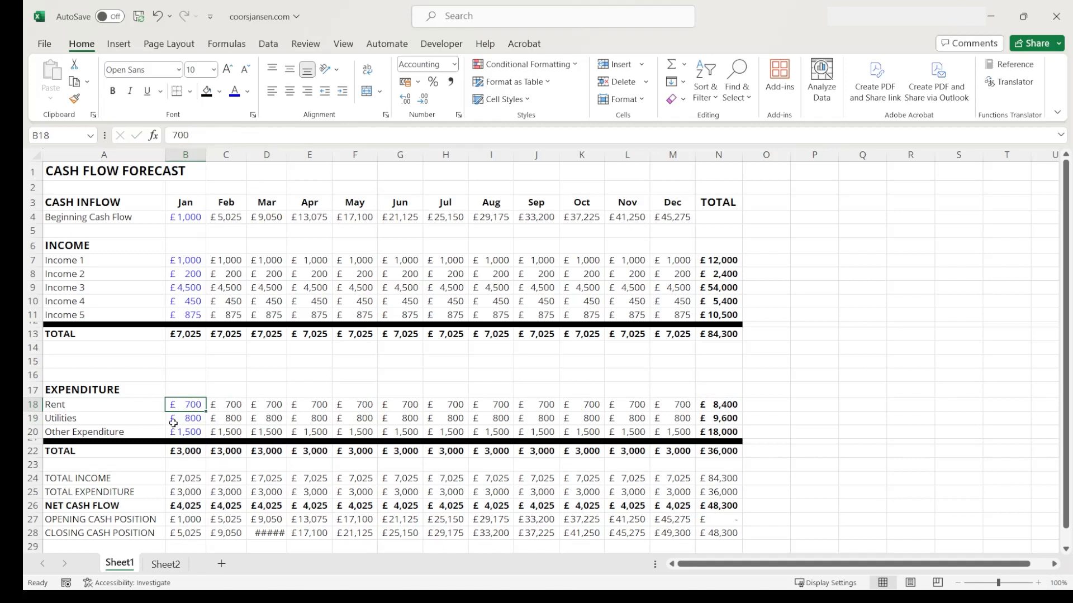
text(70000)
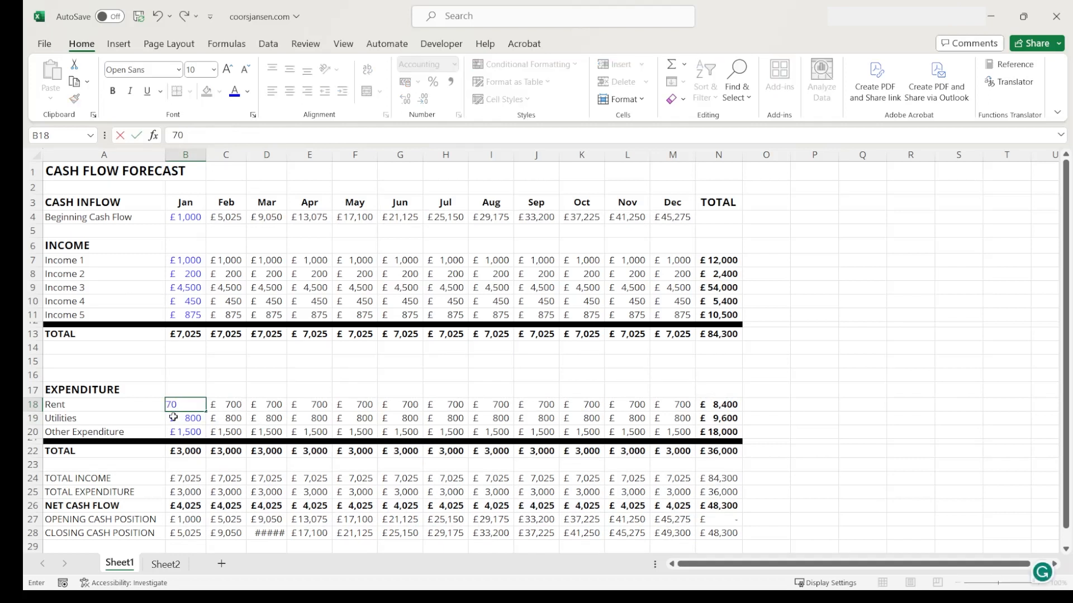
click(226, 441)
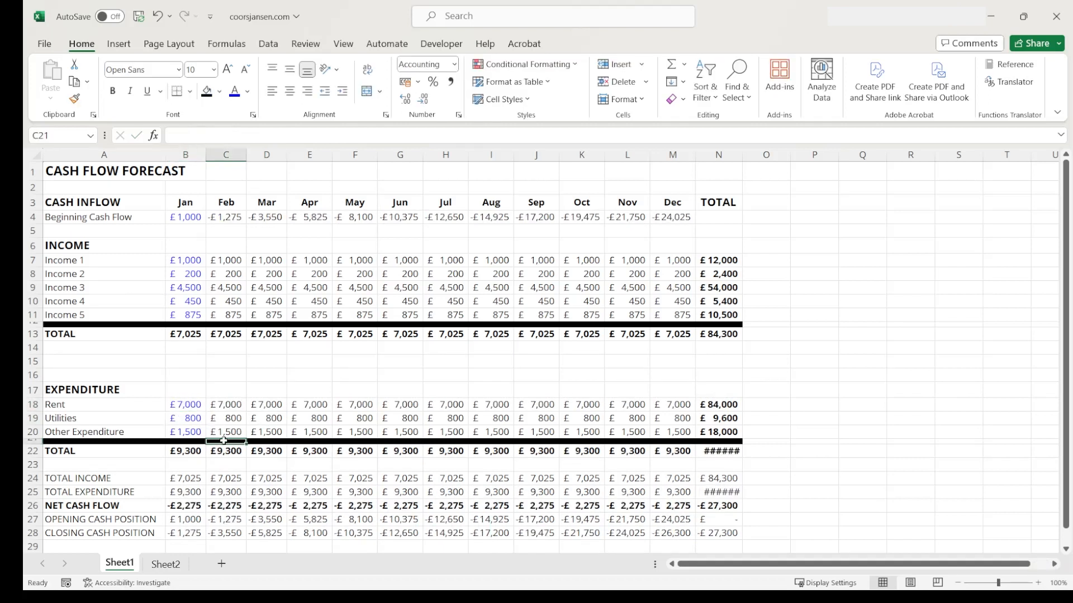
Auto-fit the width of the TOTAL column N
scroll(262, 505, down, 1)
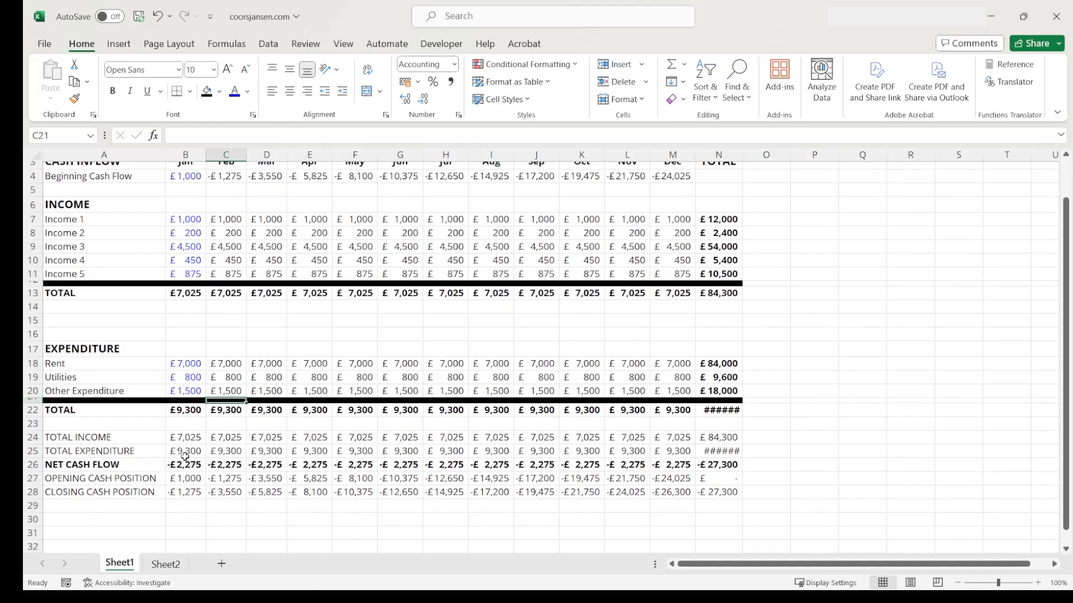
drag(172, 438, 630, 450)
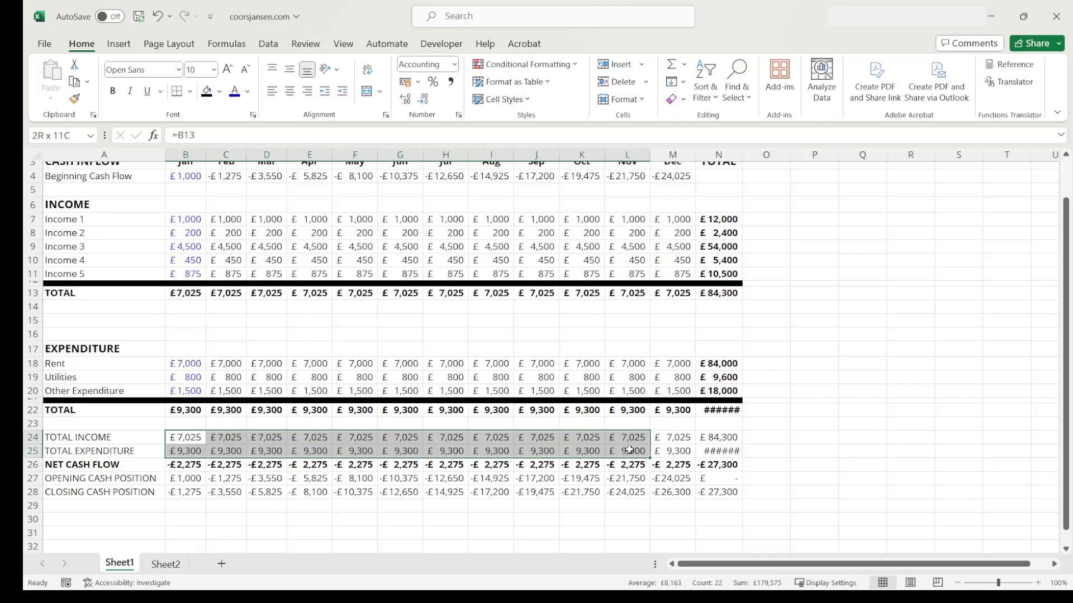
click(719, 155)
double_click(742, 155)
Format B24:N28 as Currency with 0 decimal places, the £ symbol and red negative numbers with a minus sign
drag(182, 442, 713, 500)
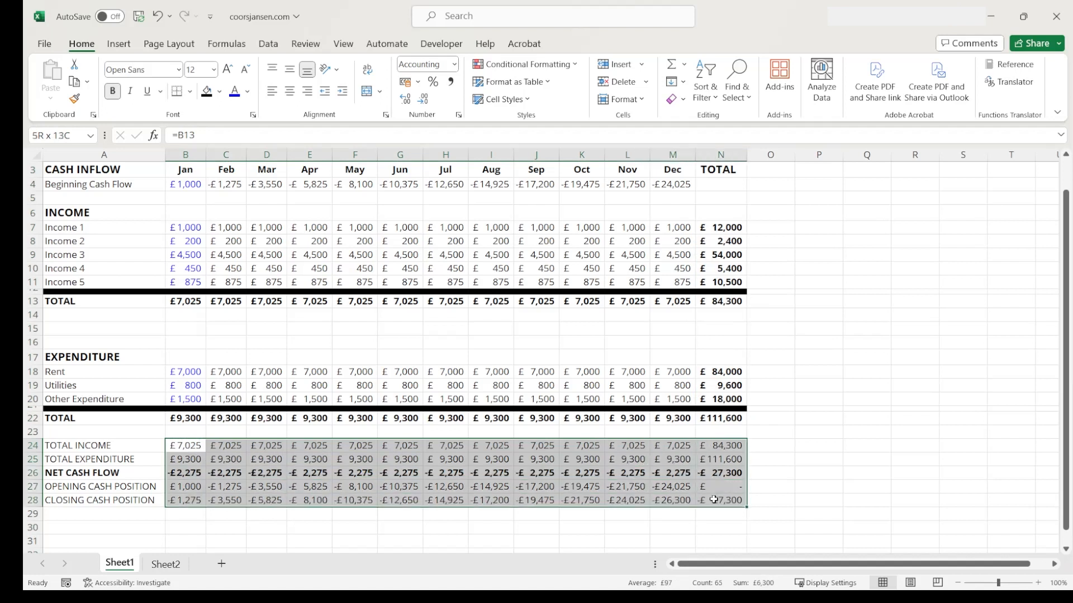
right_click(653, 493)
click(703, 375)
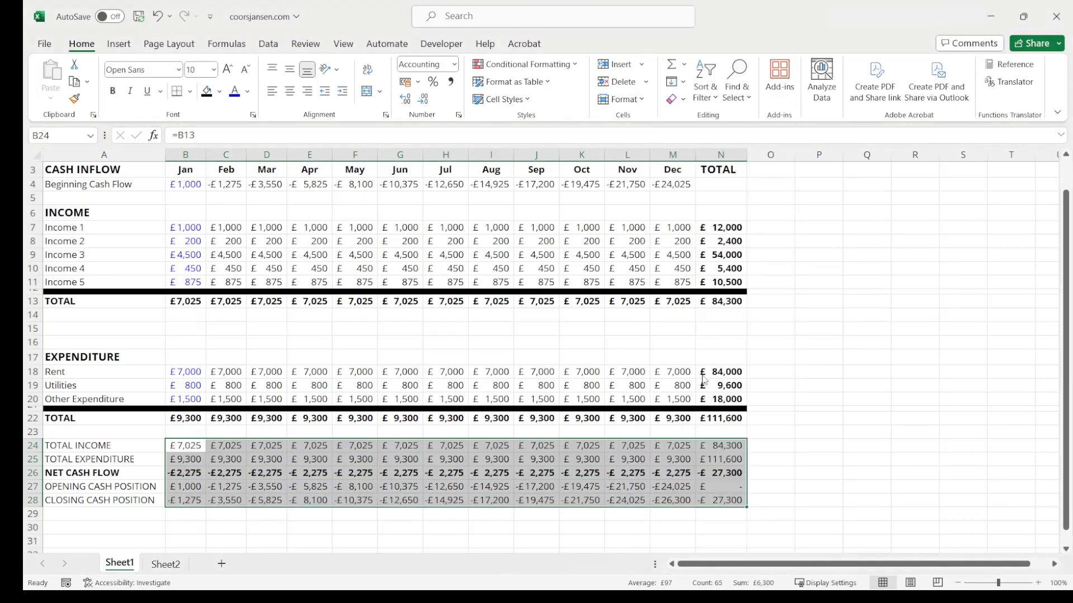
click(547, 277)
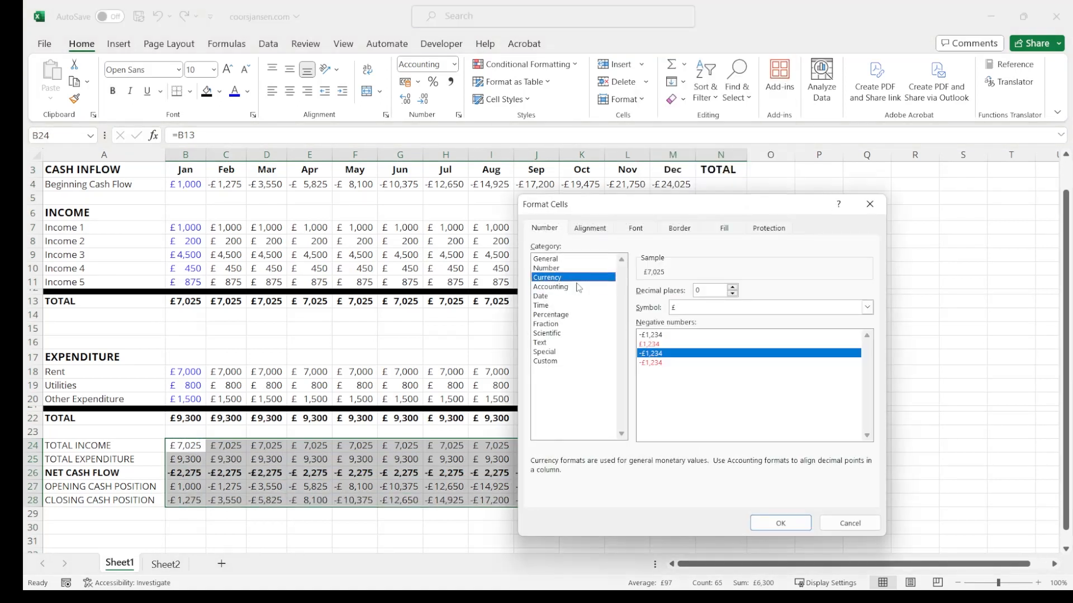
click(649, 363)
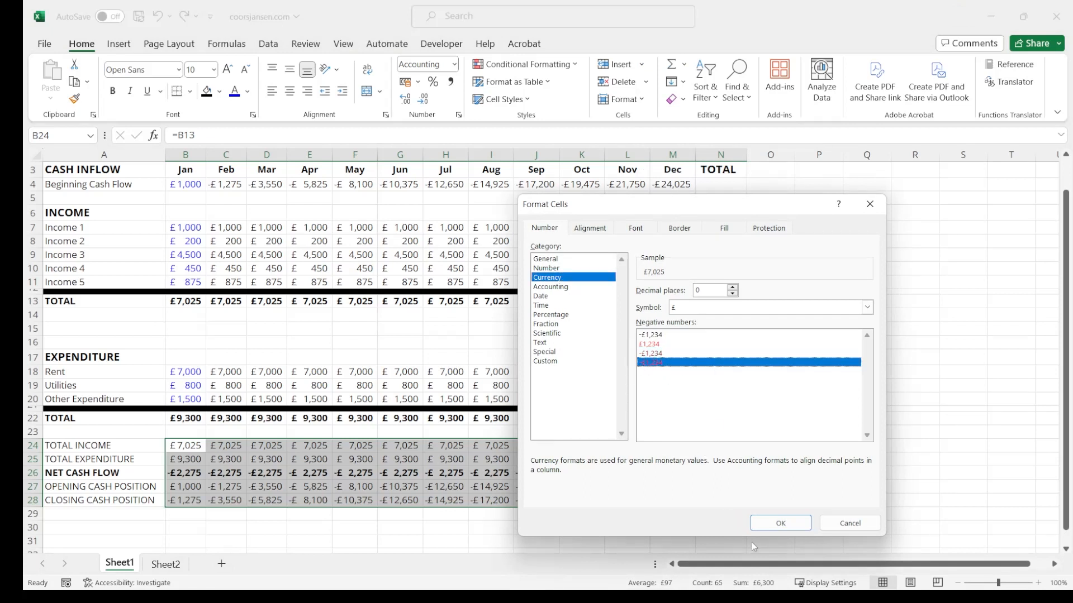
click(775, 529)
click(481, 526)
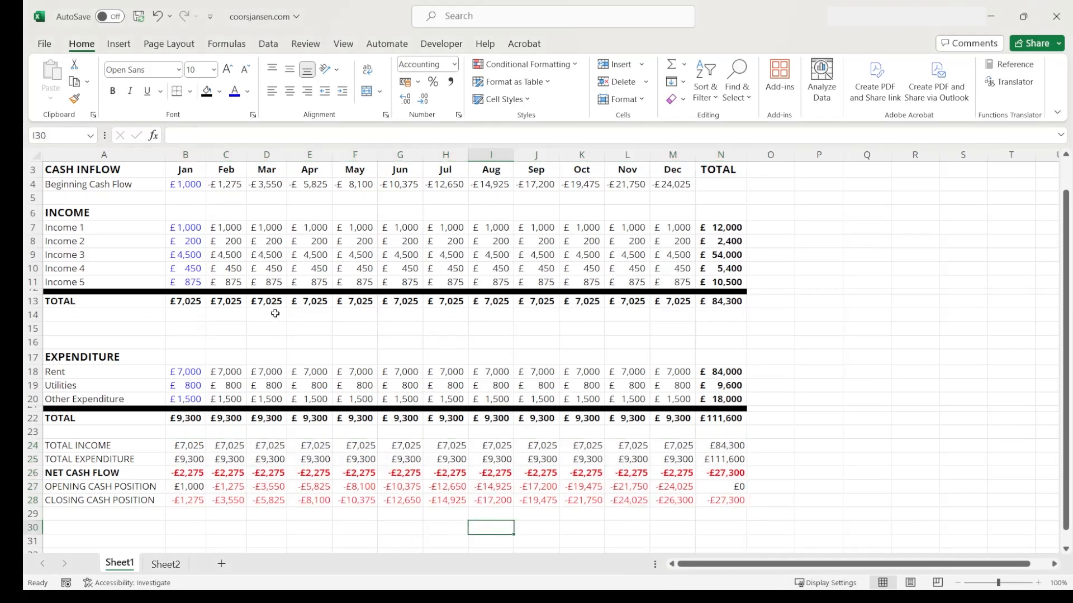
Apply the custom number format £#,##0.00;[Red]-£#,##0.00 to B24:N28
click(186, 447)
drag(747, 488, 720, 500)
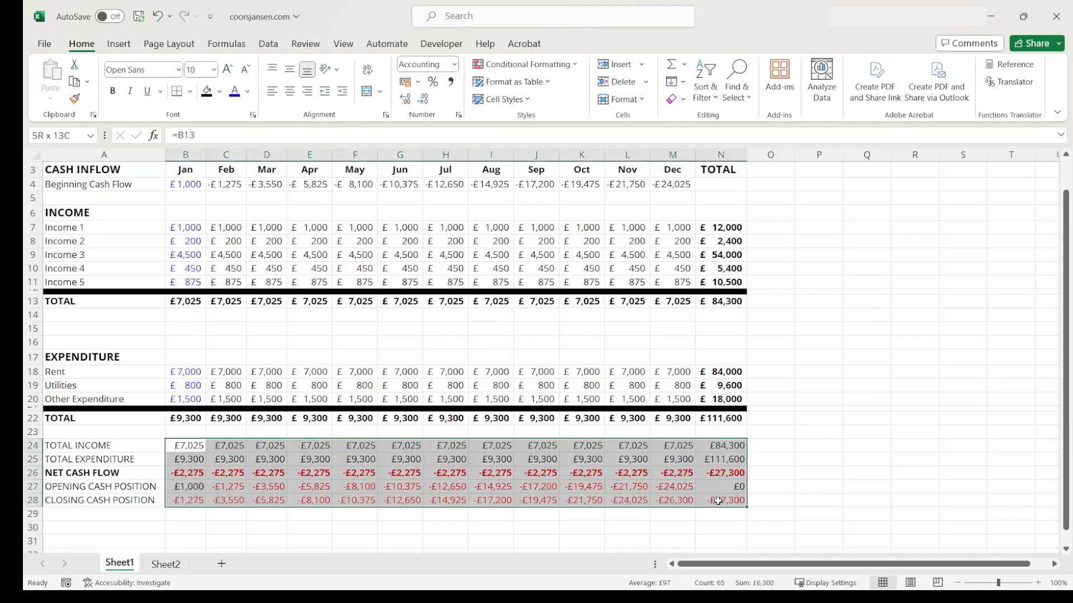
right_click(707, 497)
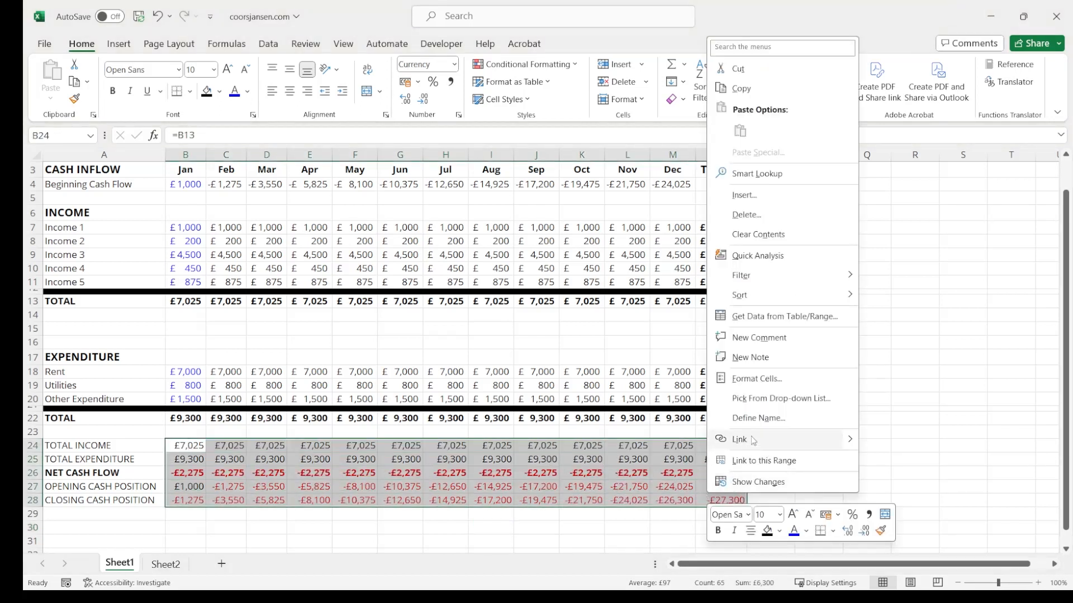
click(756, 378)
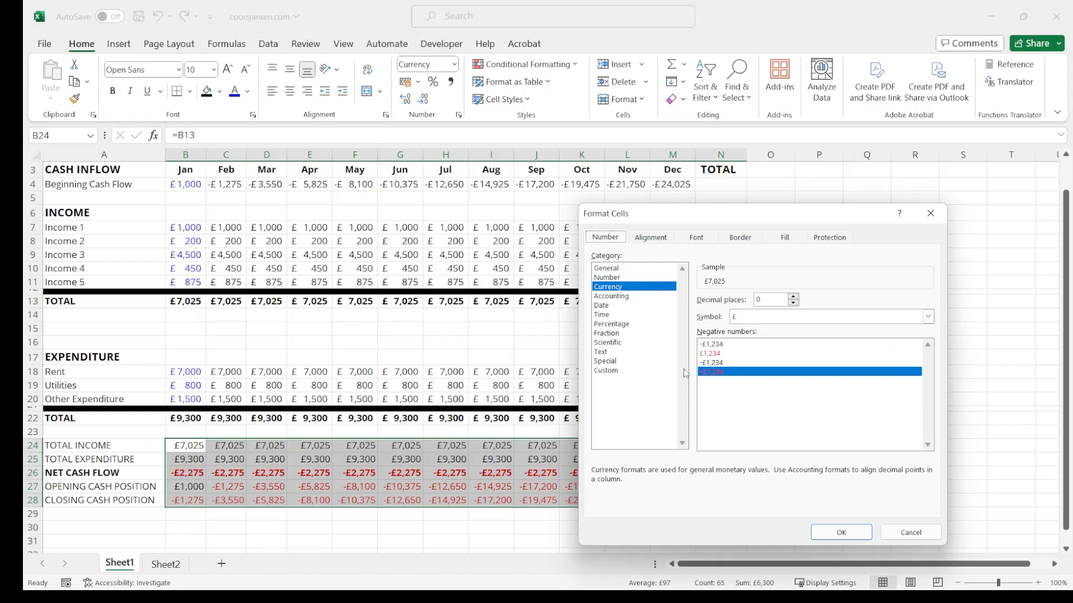
click(613, 371)
click(749, 399)
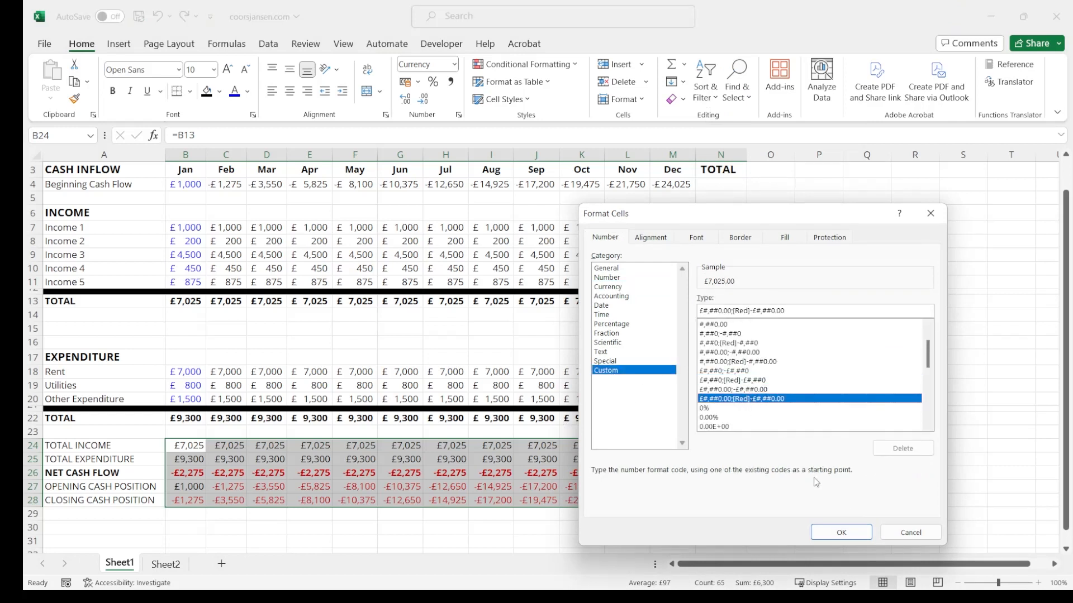
click(840, 532)
Apply the custom number format #,##0.00;[Red]-#,##0.00 to B24:N28
right_click(566, 489)
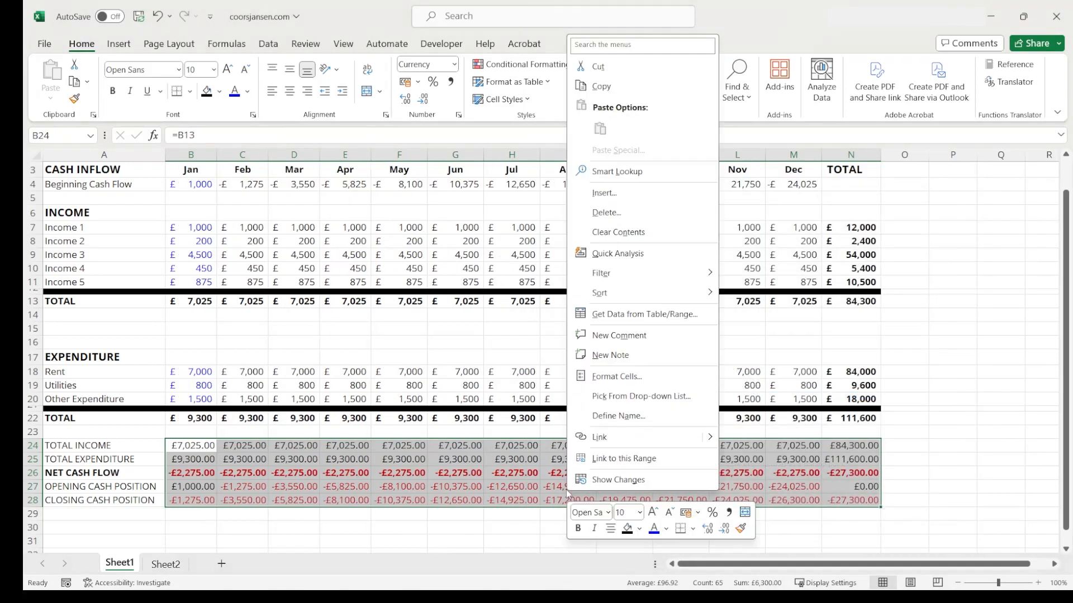
click(616, 376)
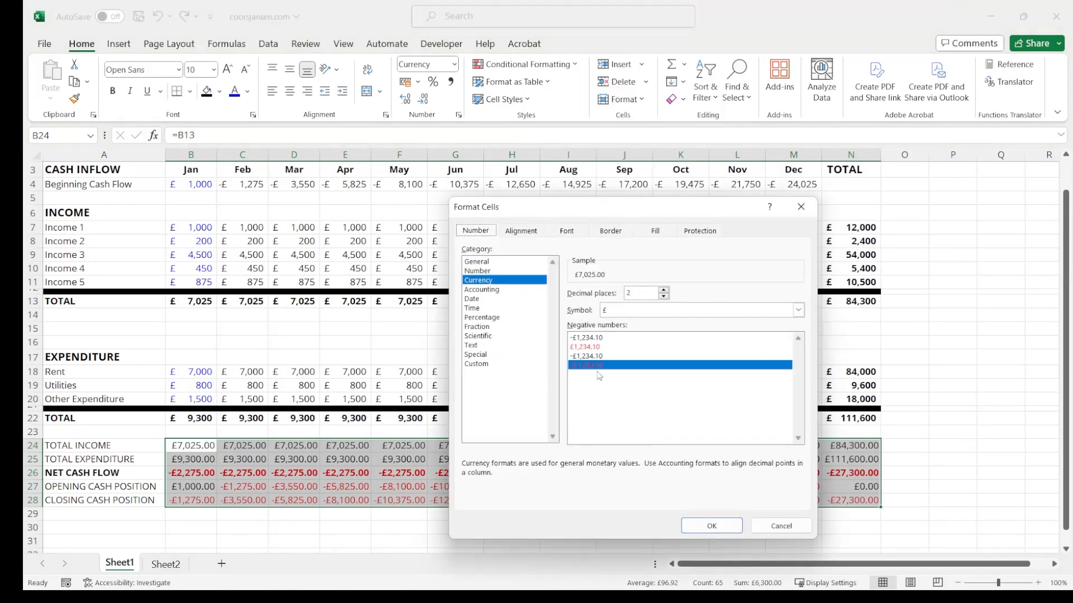
click(497, 365)
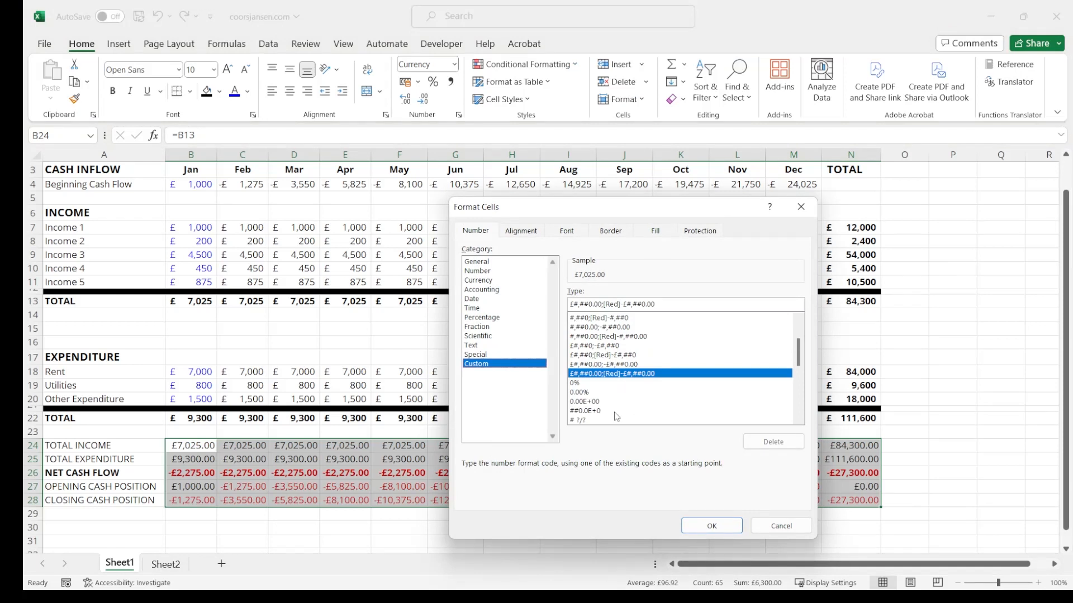
click(619, 338)
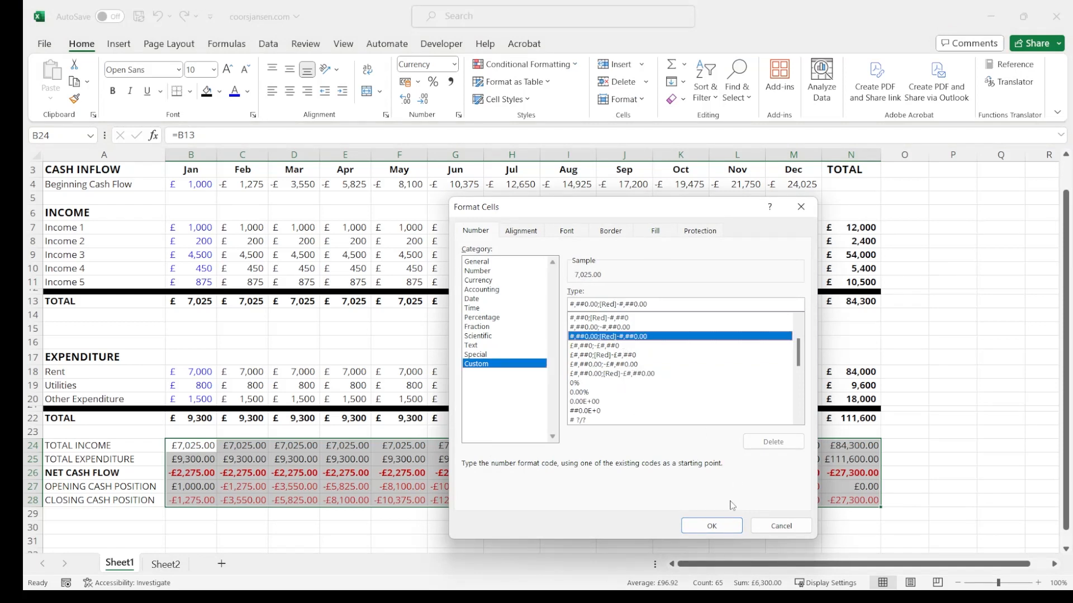
click(711, 526)
click(435, 512)
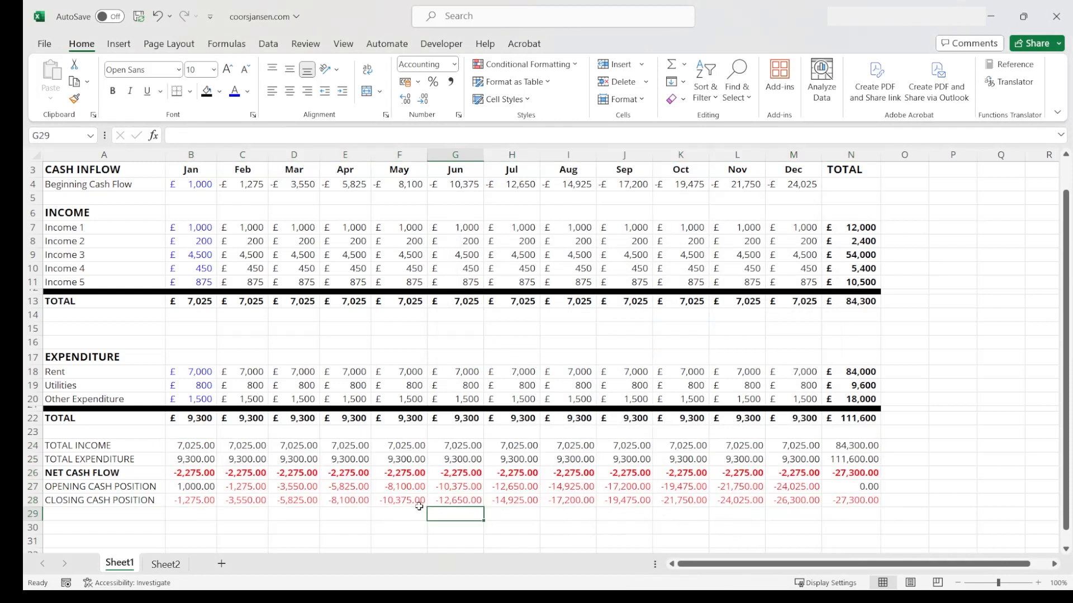
Undo the last three number format changes on B24:N28
click(157, 16)
click(158, 16)
click(157, 16)
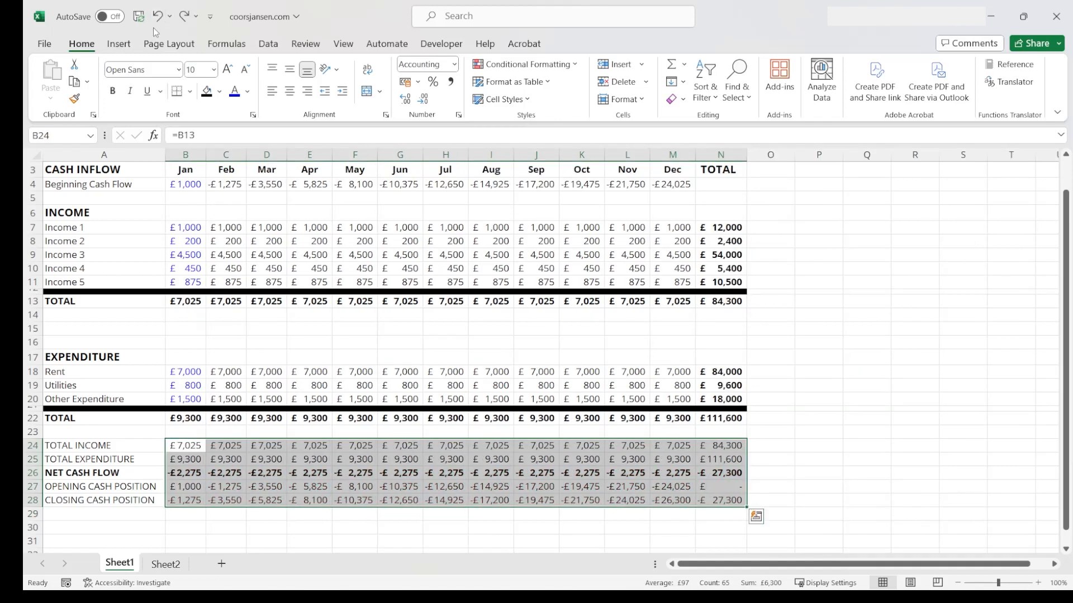
Undo the summary's number format and the rent change, and auto-fit the width of the Mar column
click(183, 16)
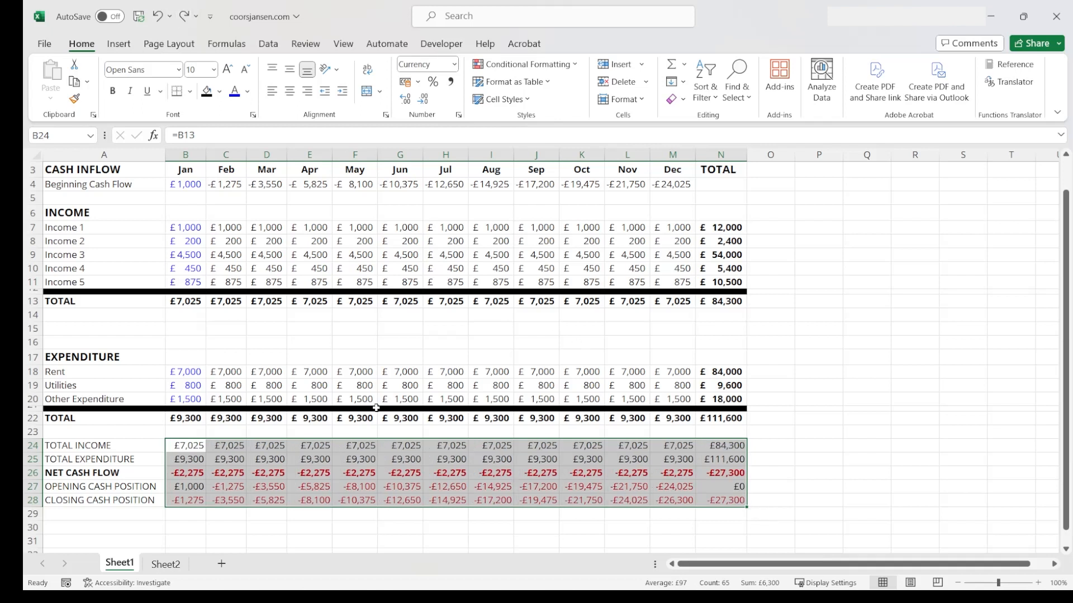
click(159, 17)
click(158, 17)
click(158, 17)
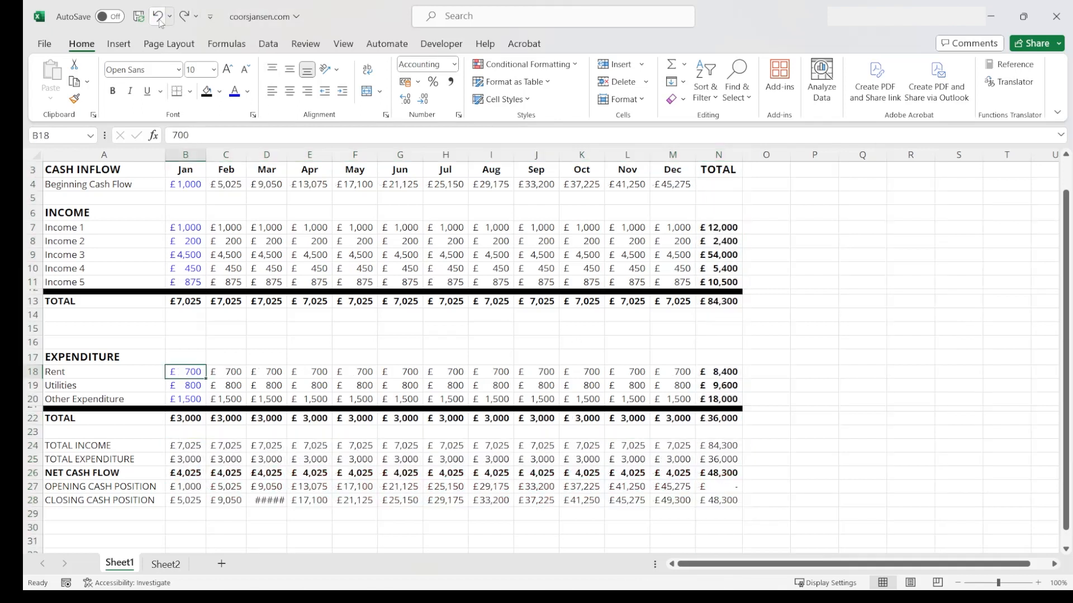
double_click(287, 154)
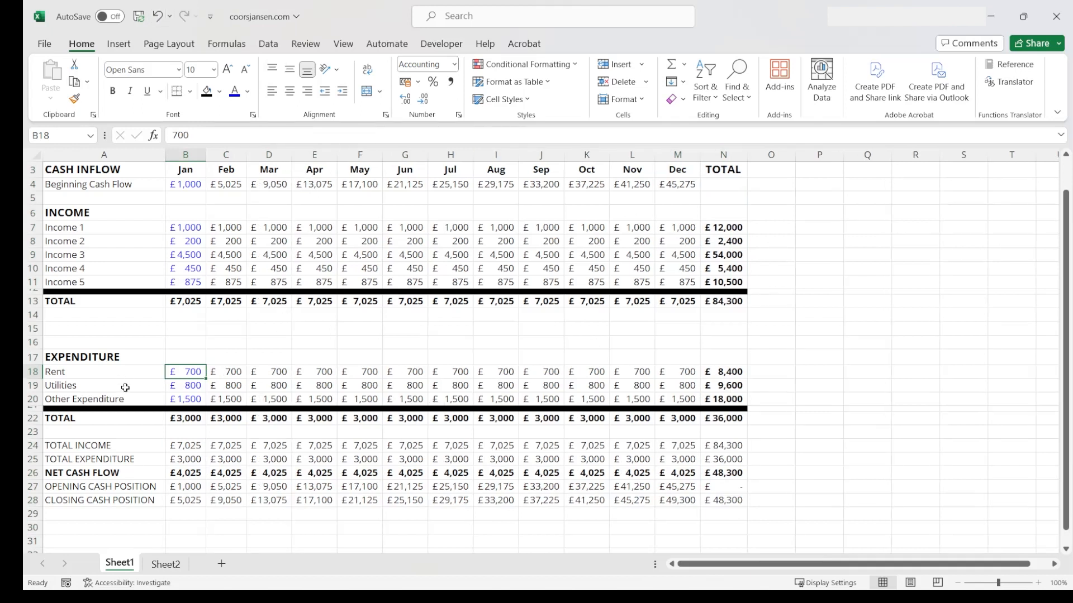
Insert blank rows at row 15, between the income TOTAL and the EXPENDITURE heading
scroll(203, 442, up, 1)
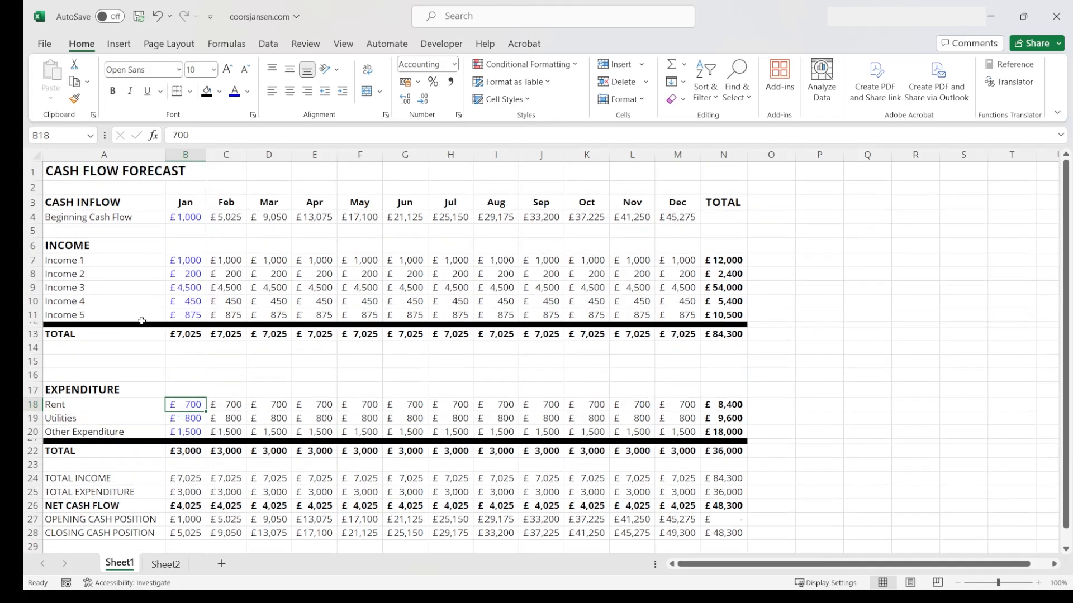
click(119, 265)
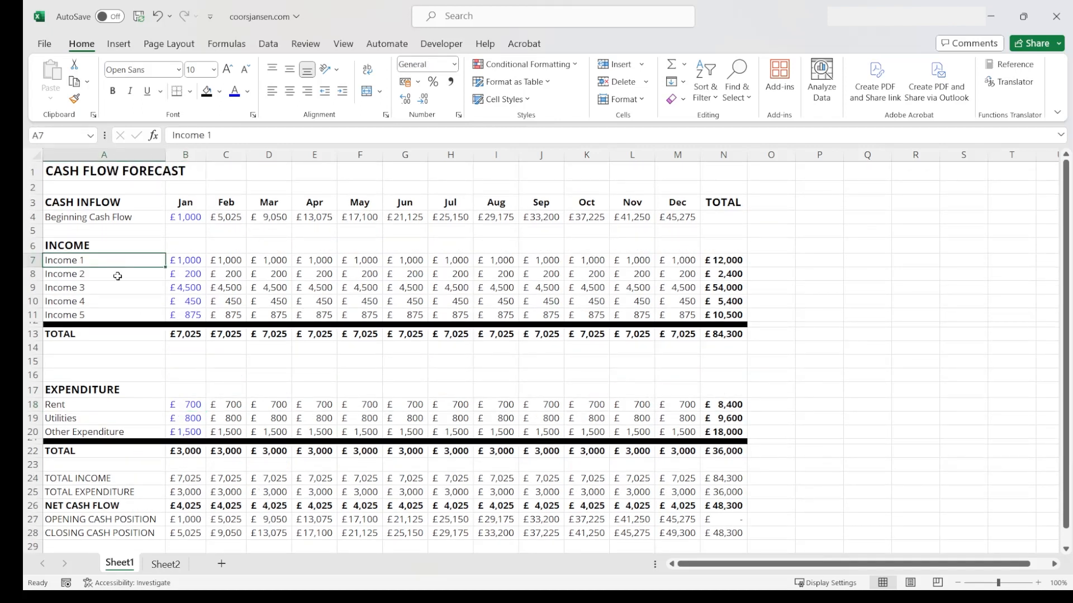
click(131, 426)
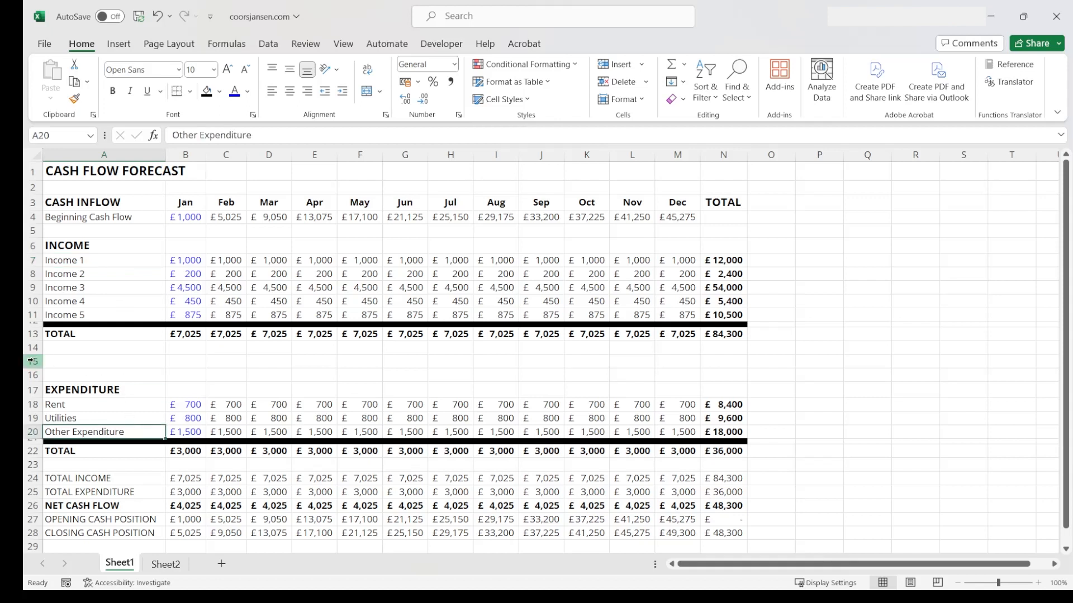
drag(32, 361, 34, 415)
right_click(34, 415)
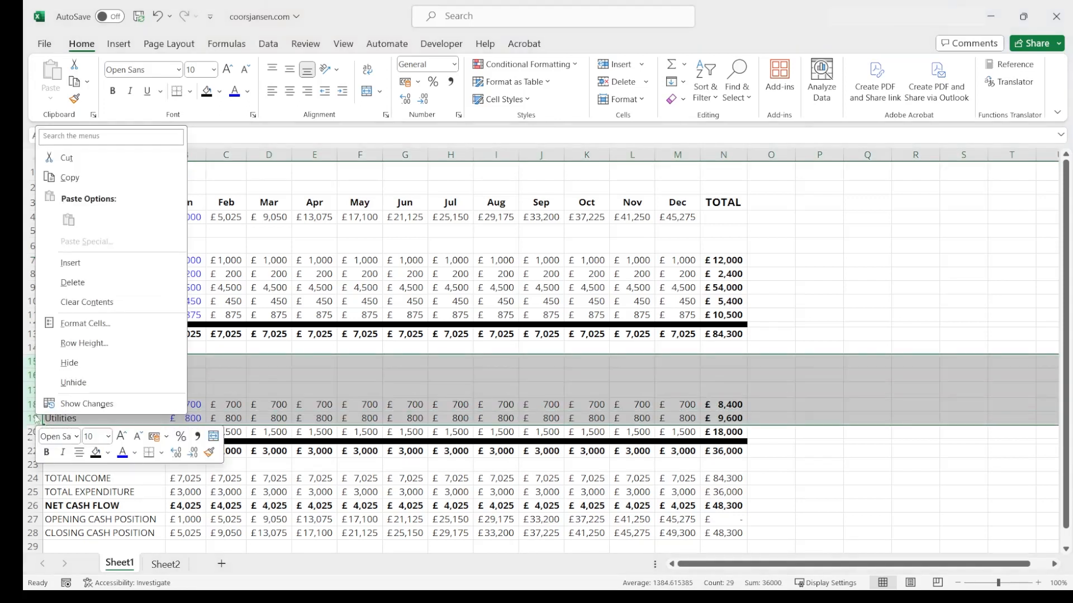
click(73, 262)
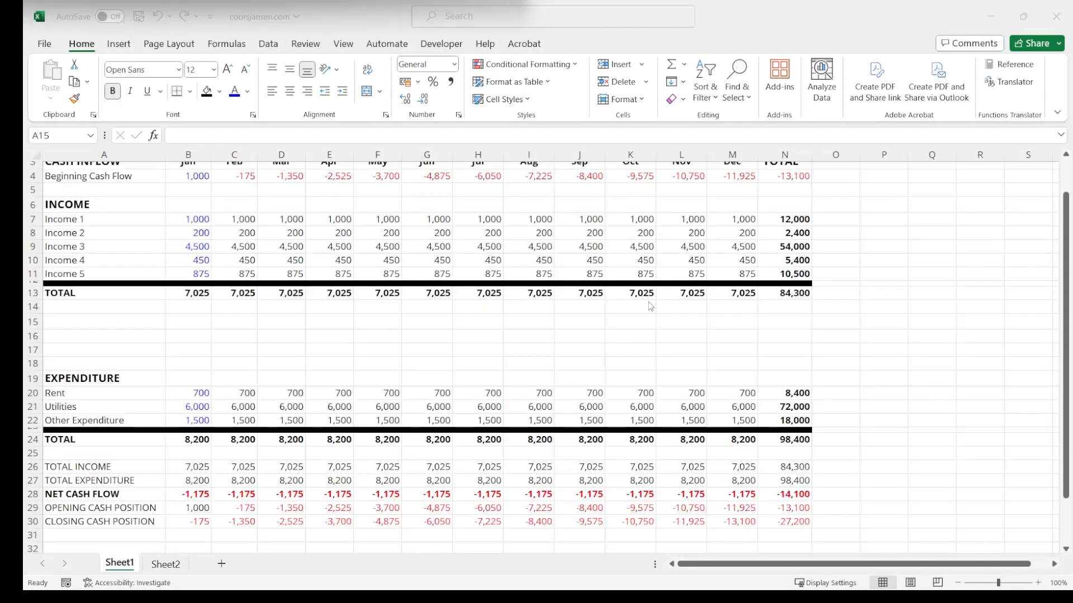
Enter the section heading DIRECT COSTS in cell A15
click(131, 319)
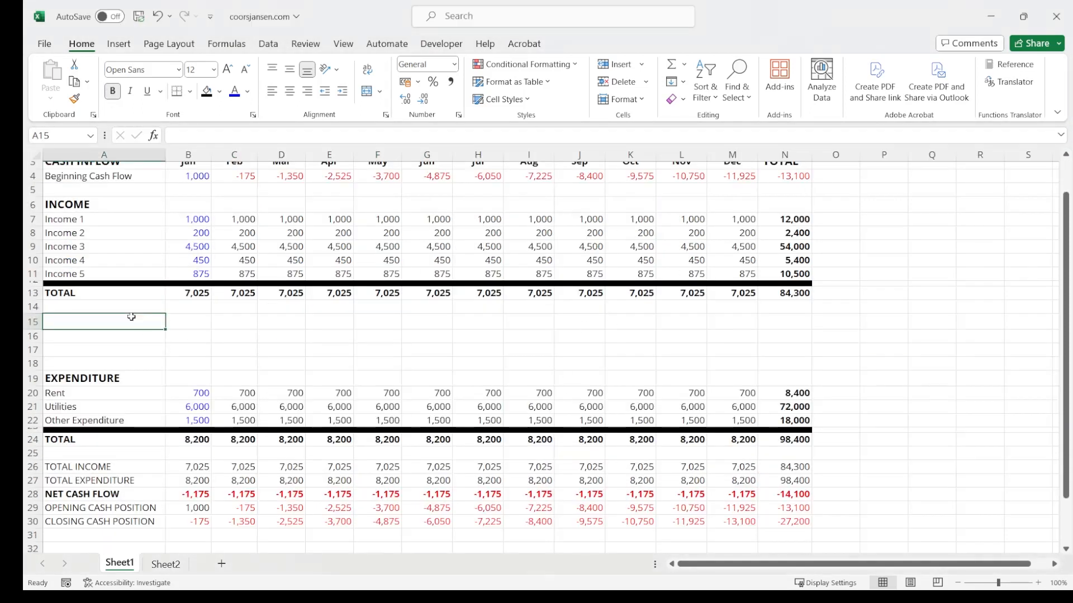
text(direct)
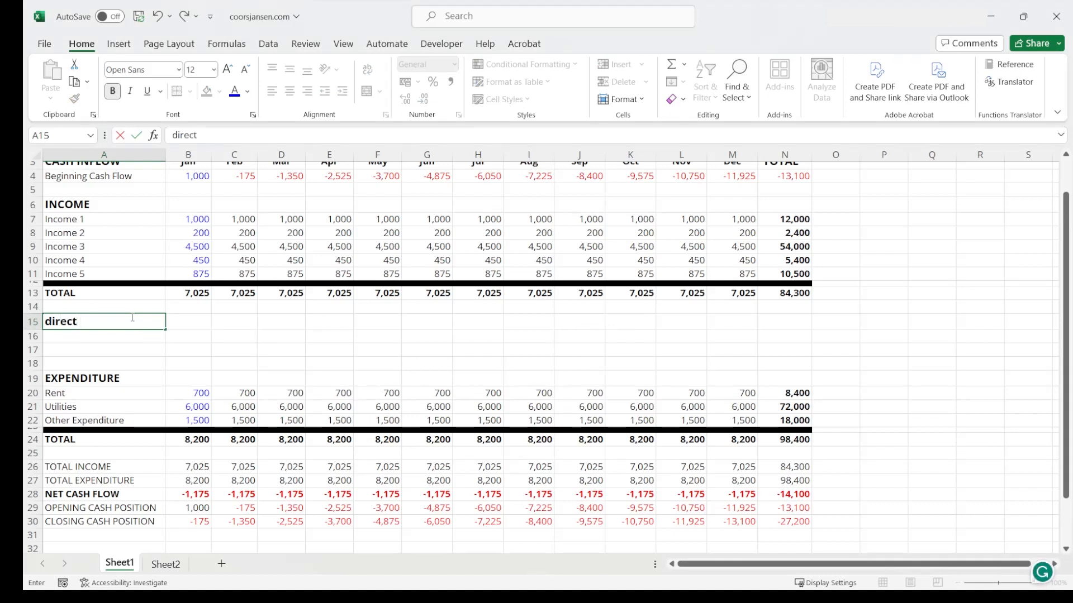
key(BackSpace)
key(BackSpace)
key(BackSpace)
key(BackSpace)
key(BackSpace)
key(BackSpace)
text(DIR)
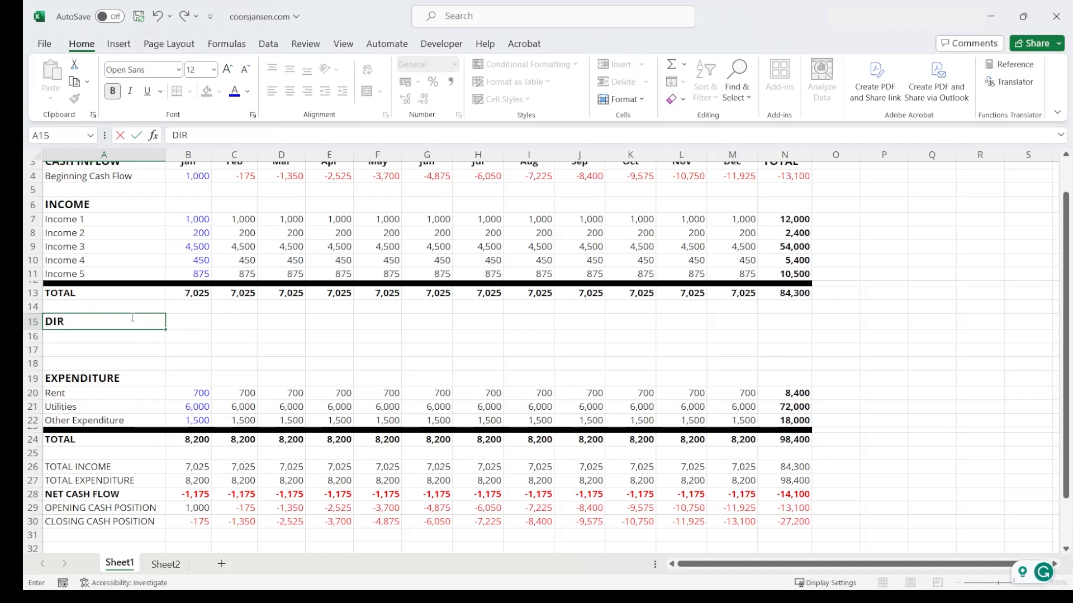
text(ECT COSTS)
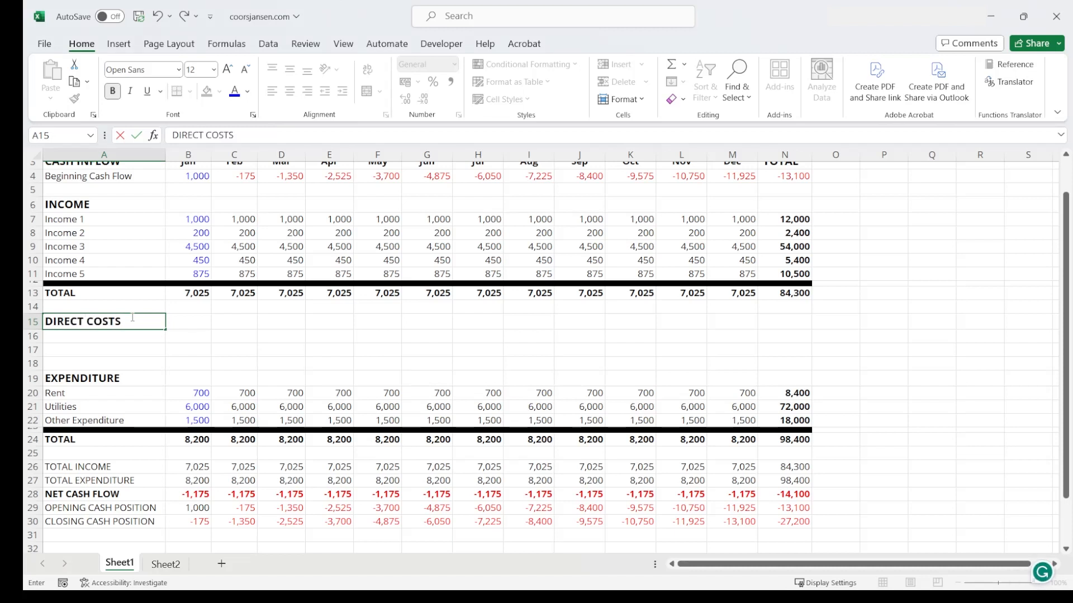
click(116, 363)
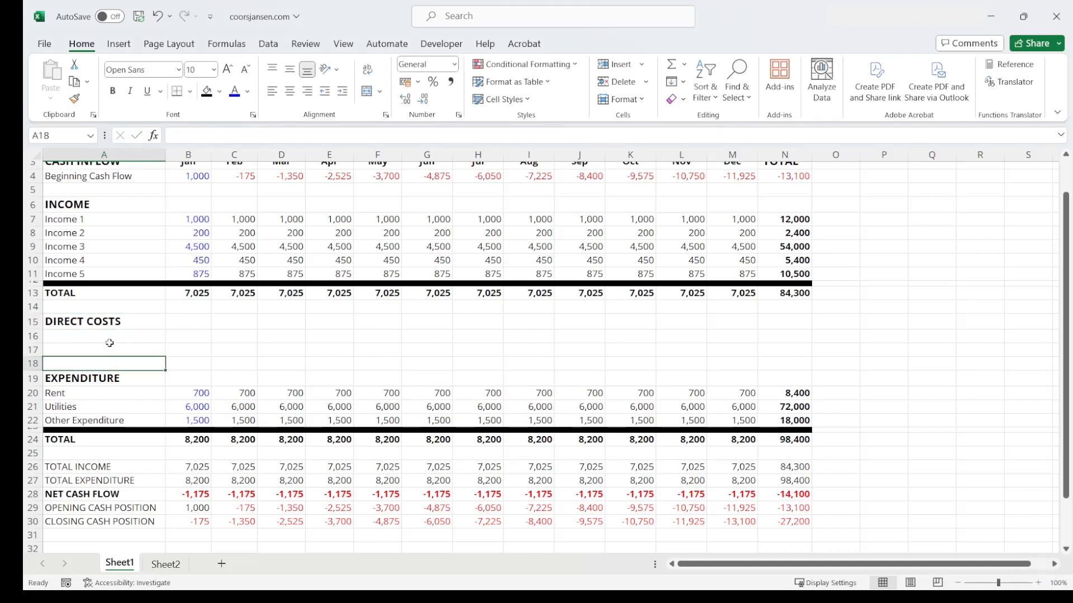
Copy the Income 1 and Income 2 rows, A7:N8, to A16 under the DIRECT COSTS heading
drag(89, 220, 782, 236)
right_click(782, 237)
click(811, 162)
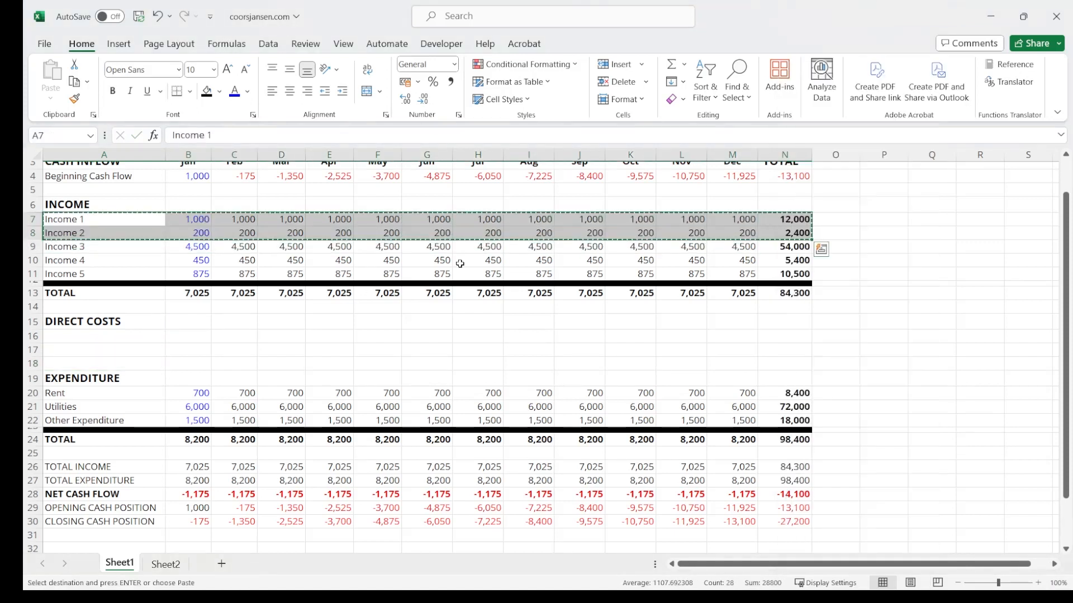
click(136, 333)
right_click(136, 333)
click(153, 226)
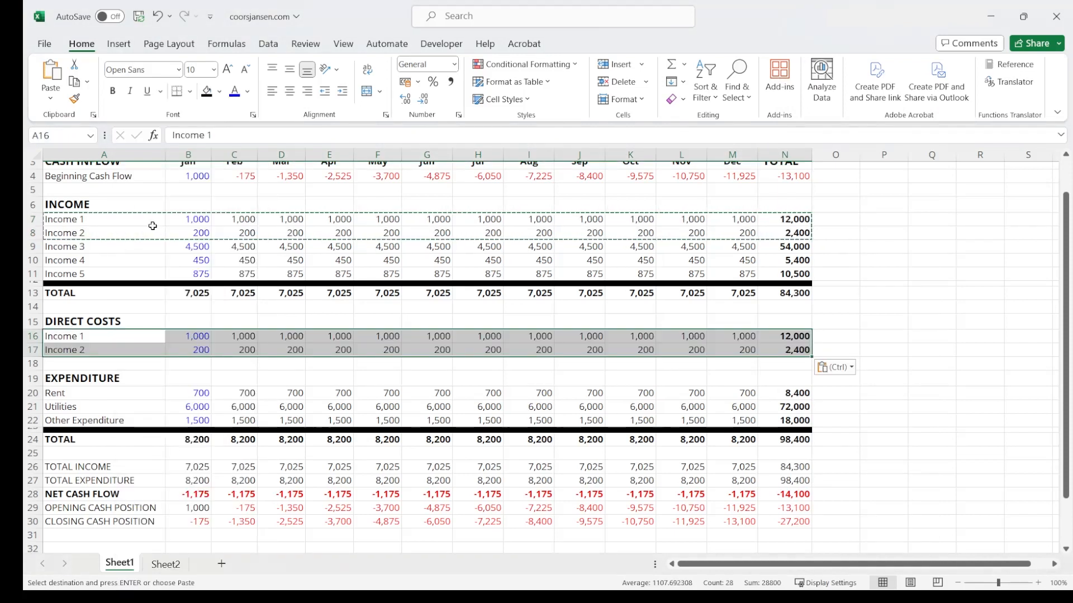
Rename the label in A16 to Direct Cost 1 and fill it down to A17 as Direct Cost 2
click(66, 337)
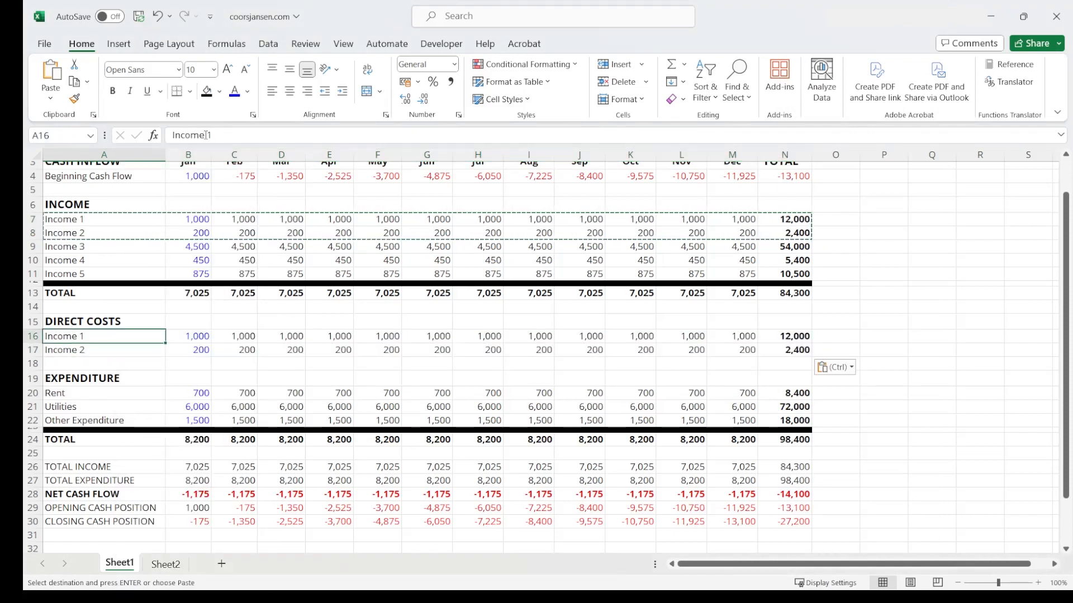
drag(207, 135, 171, 135)
text(Direct Cost)
click(76, 351)
click(116, 336)
drag(164, 344, 164, 357)
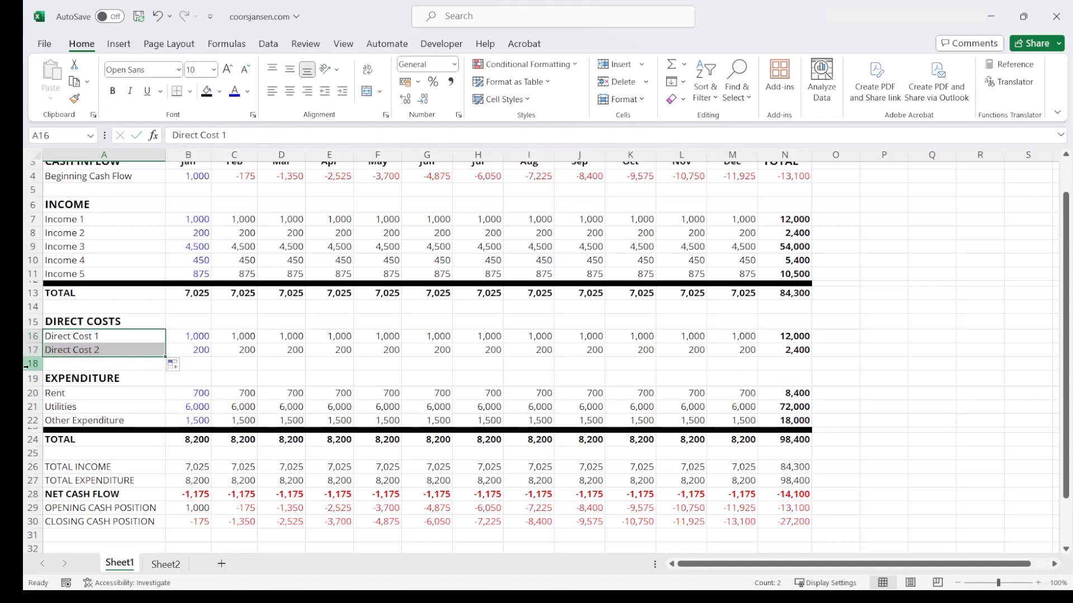
Insert four blank rows at row 18, above the EXPENDITURE section
click(28, 364)
drag(29, 366, 27, 409)
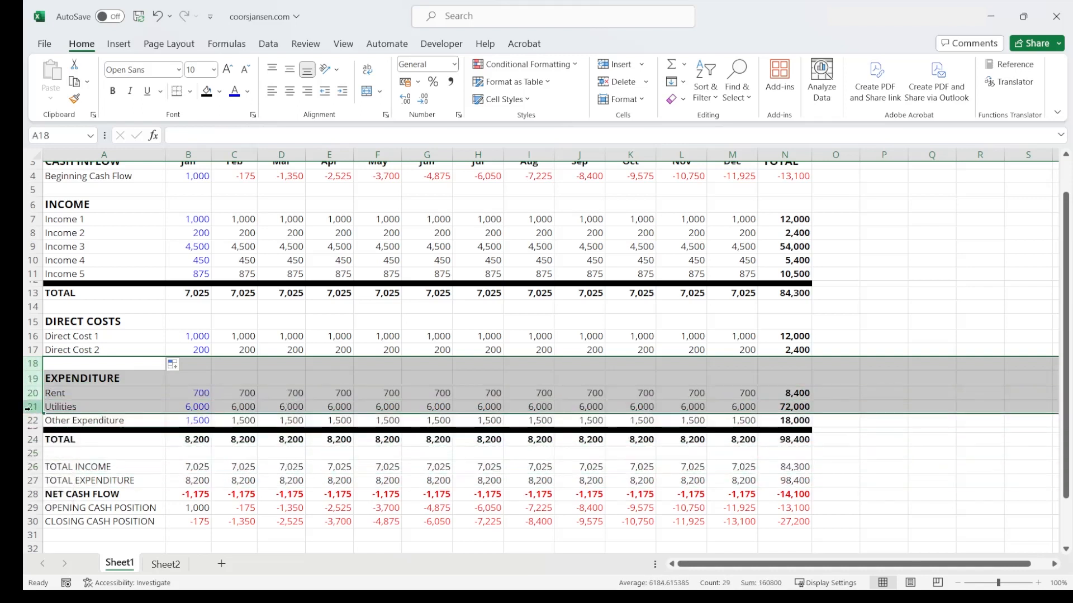
right_click(33, 407)
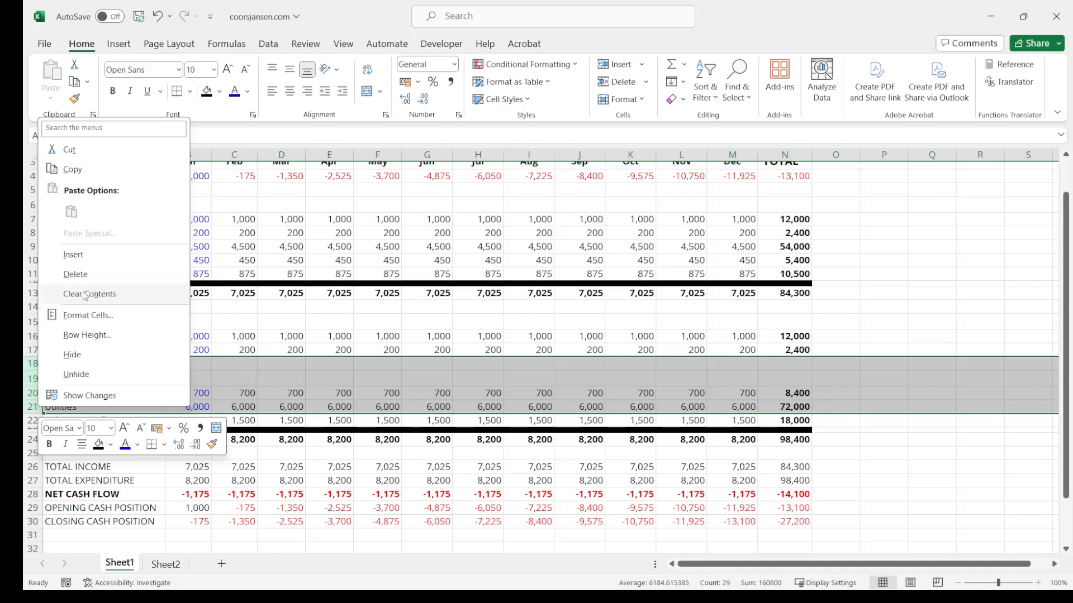
click(88, 256)
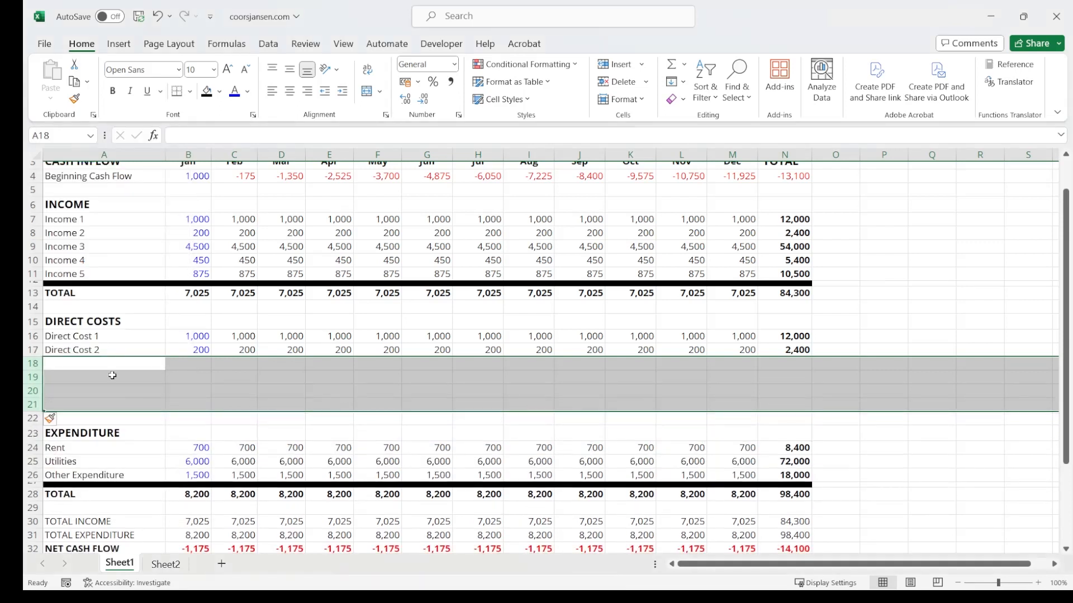
Copy the income section's black divider and TOTAL row, A12:N13, to A19 in the DIRECT COSTS section
click(112, 375)
drag(65, 283, 779, 292)
right_click(778, 292)
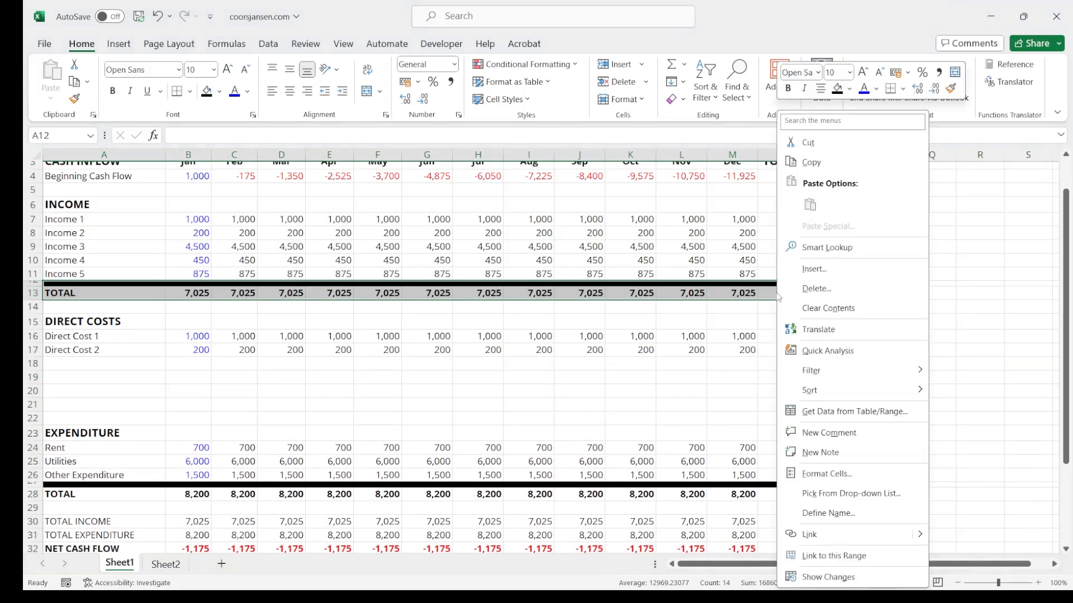
click(834, 171)
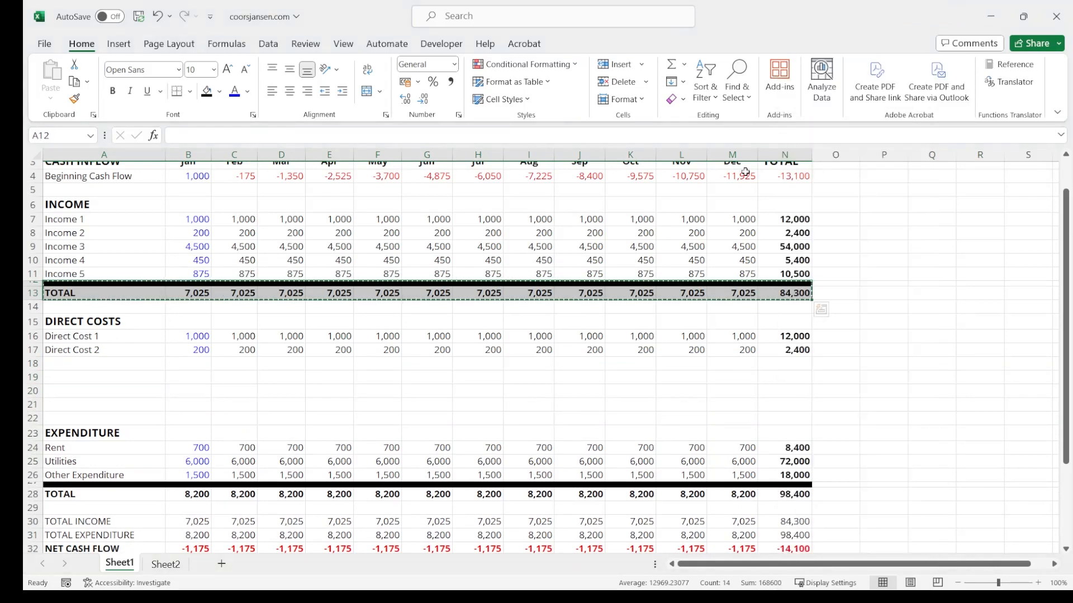
click(77, 376)
right_click(77, 375)
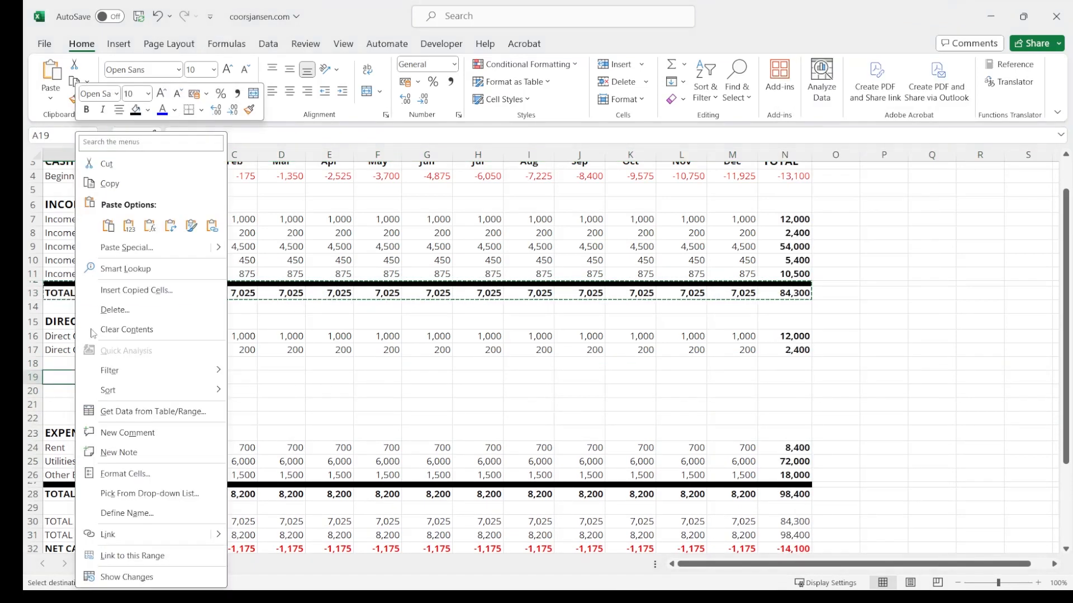
click(109, 226)
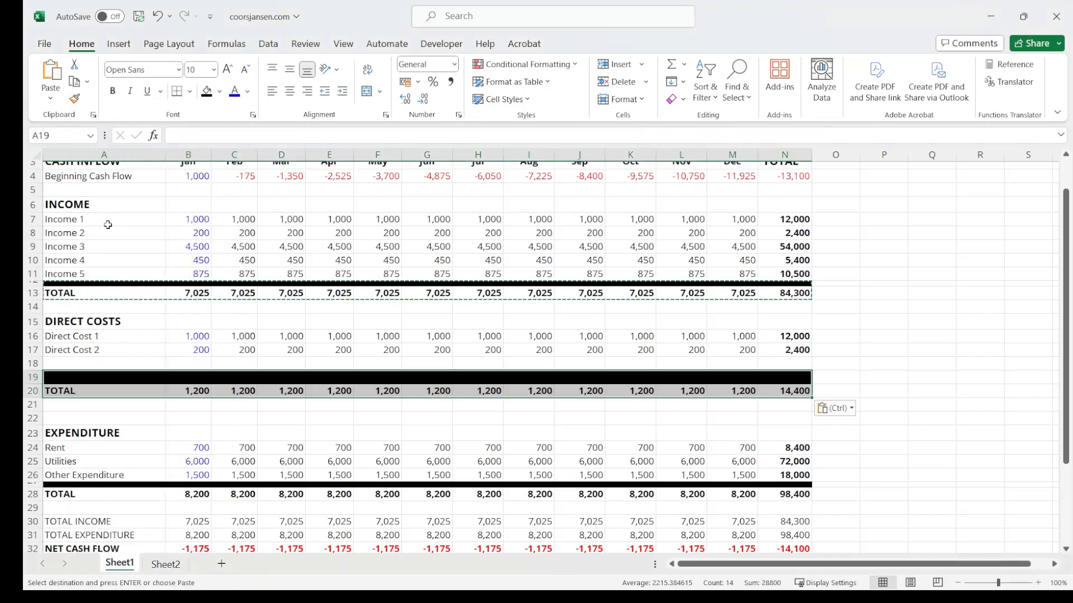
Change the direct costs total in B20 to =SUM(B16:B19) and fill it across to N20
click(192, 393)
click(229, 138)
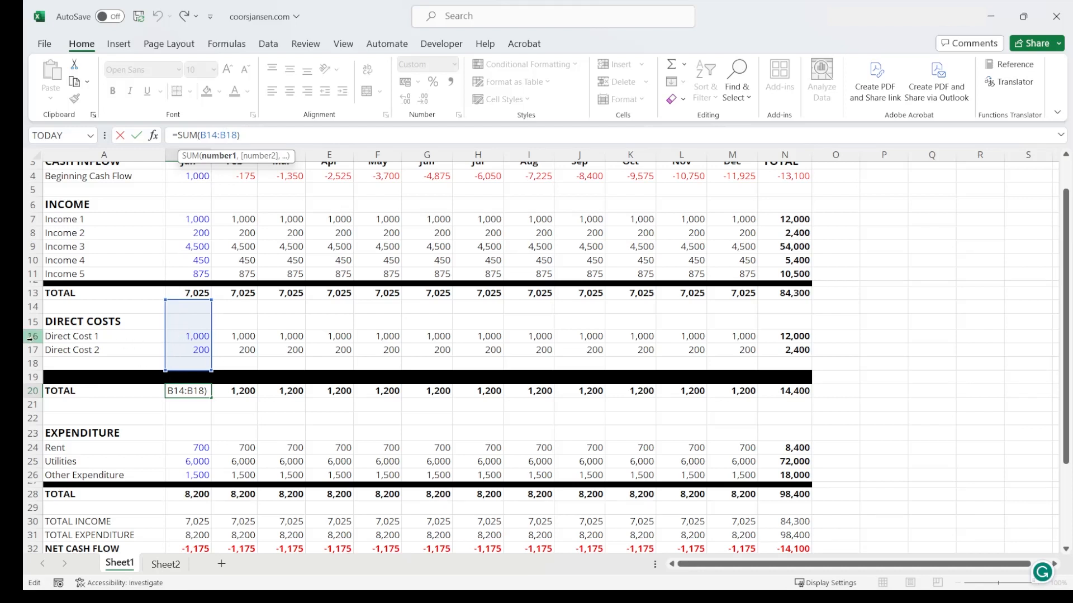
click(218, 136)
key(BackSpace)
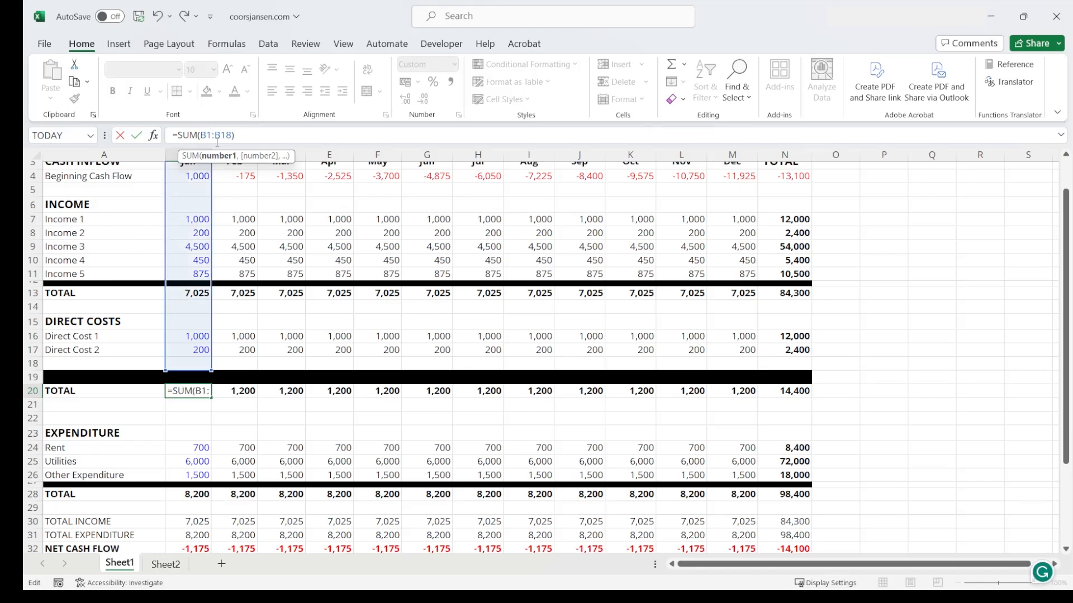
text(6)
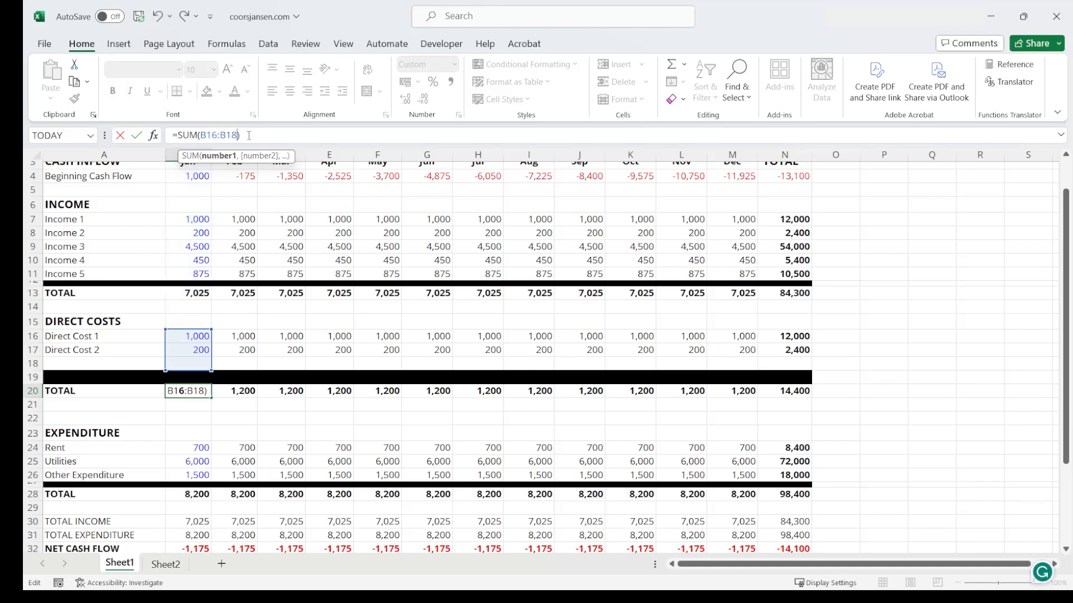
key(BackSpace)
text(9)
key(ctrl+Return)
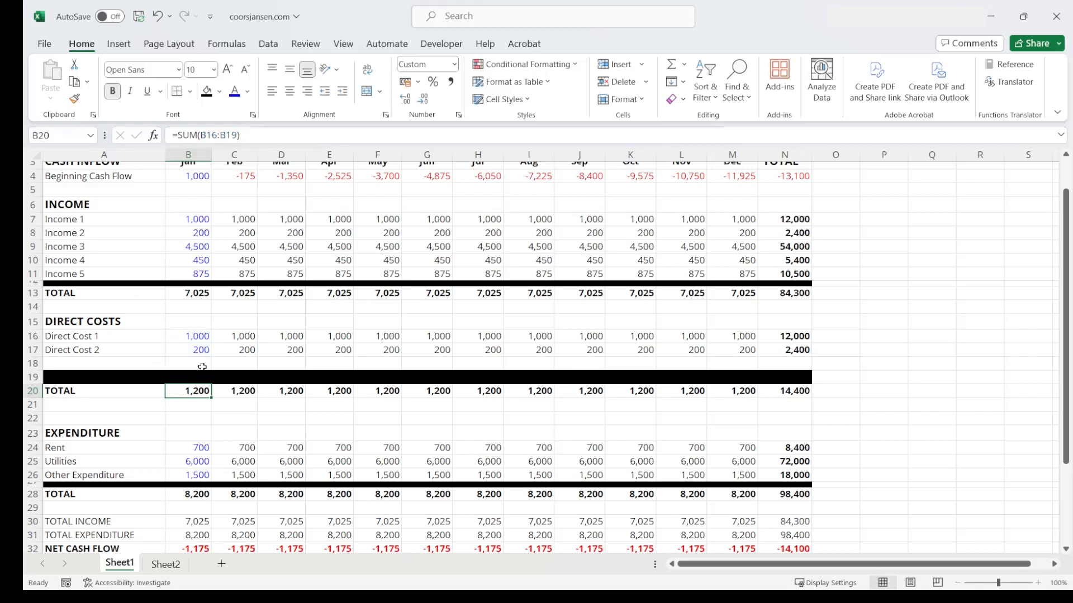
drag(212, 397, 797, 390)
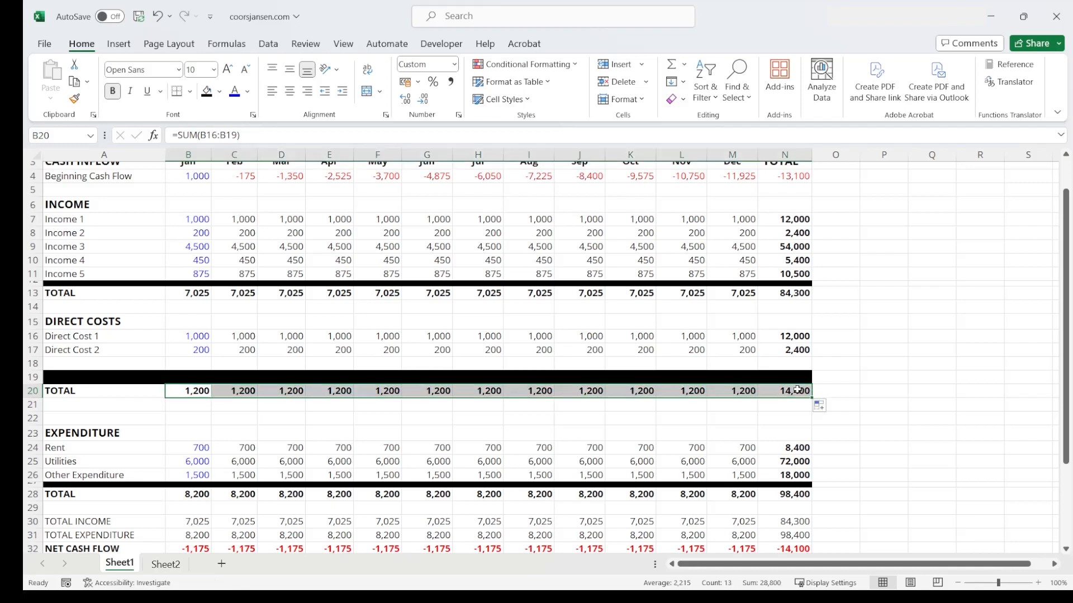
Delete the blank row 18 between Direct Cost 2 and the black divider row
click(34, 363)
right_click(33, 364)
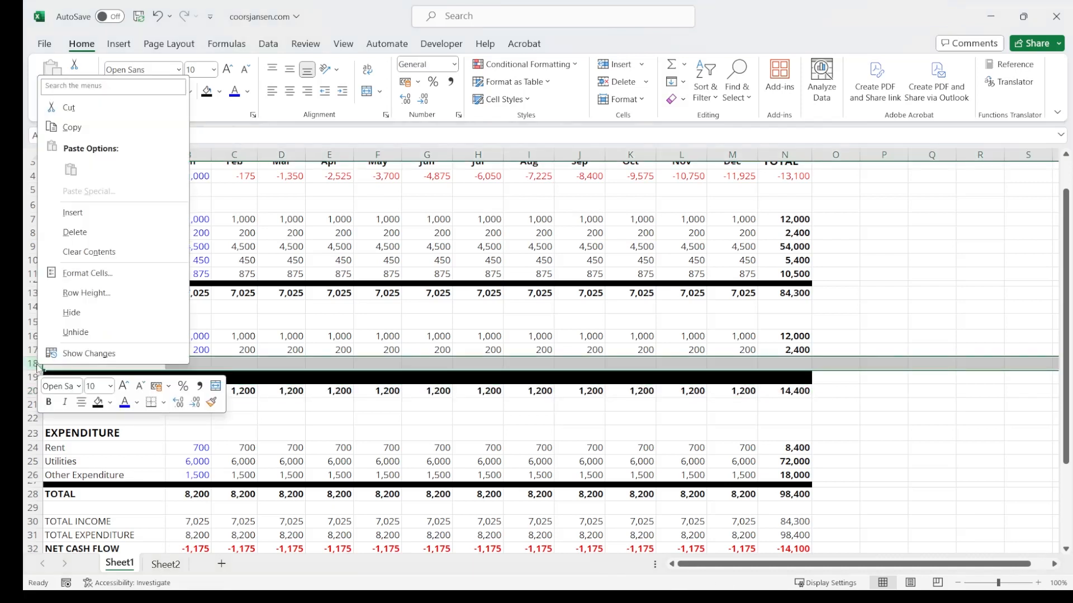
click(73, 232)
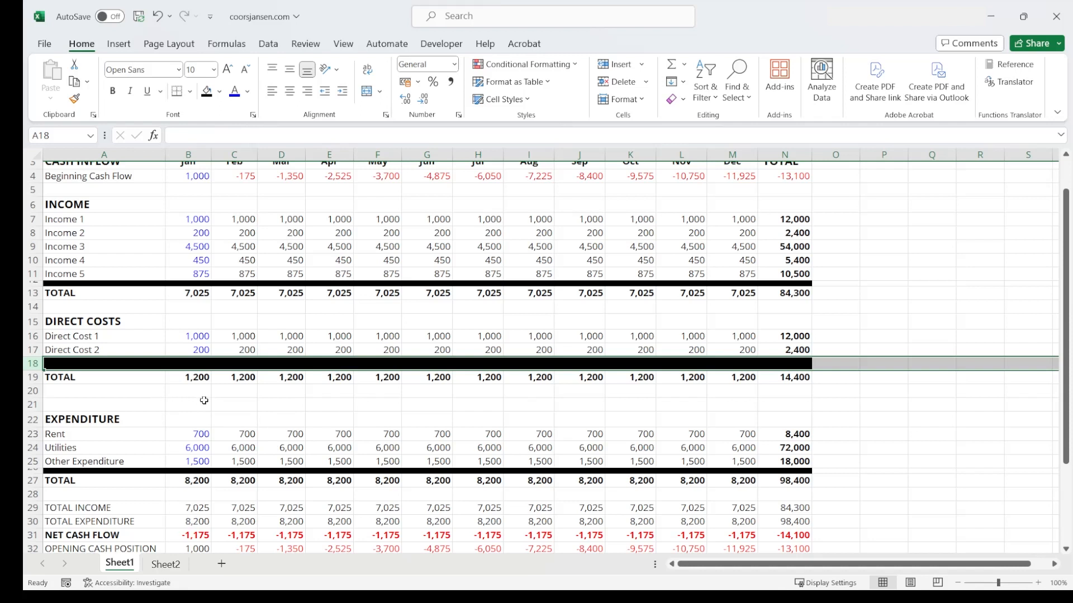
click(189, 379)
Set the height of the direct costs section's black divider row 18 to 6
click(33, 363)
right_click(33, 363)
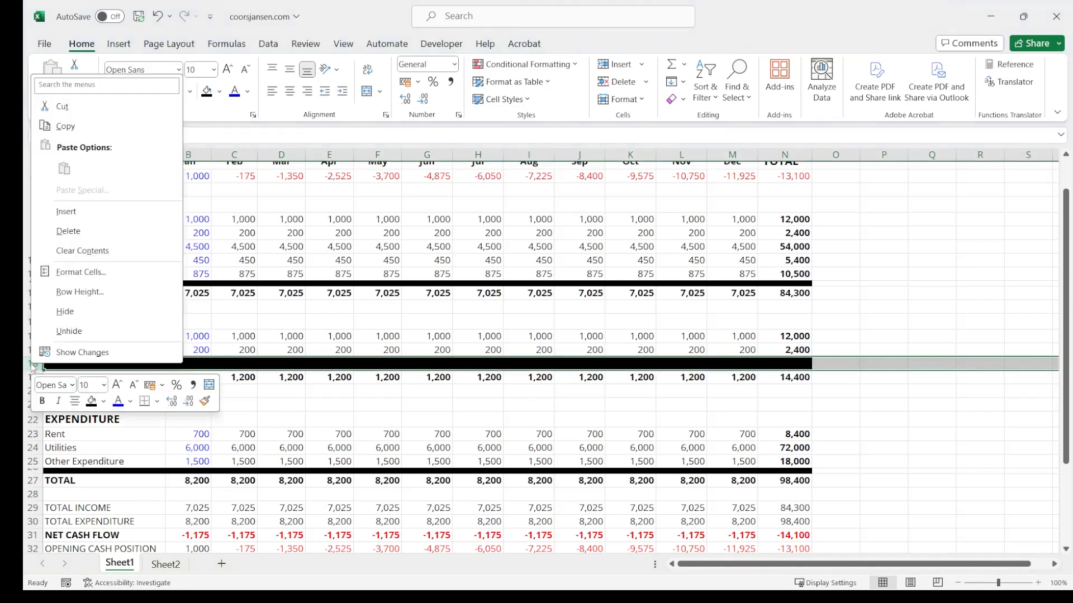
click(80, 291)
text(6)
click(63, 320)
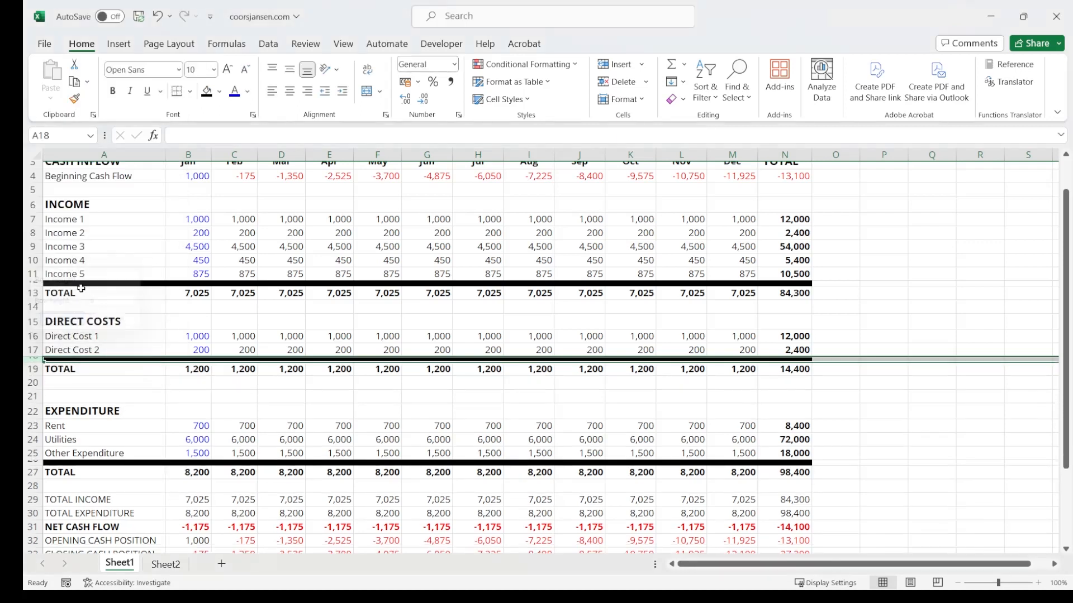
click(180, 384)
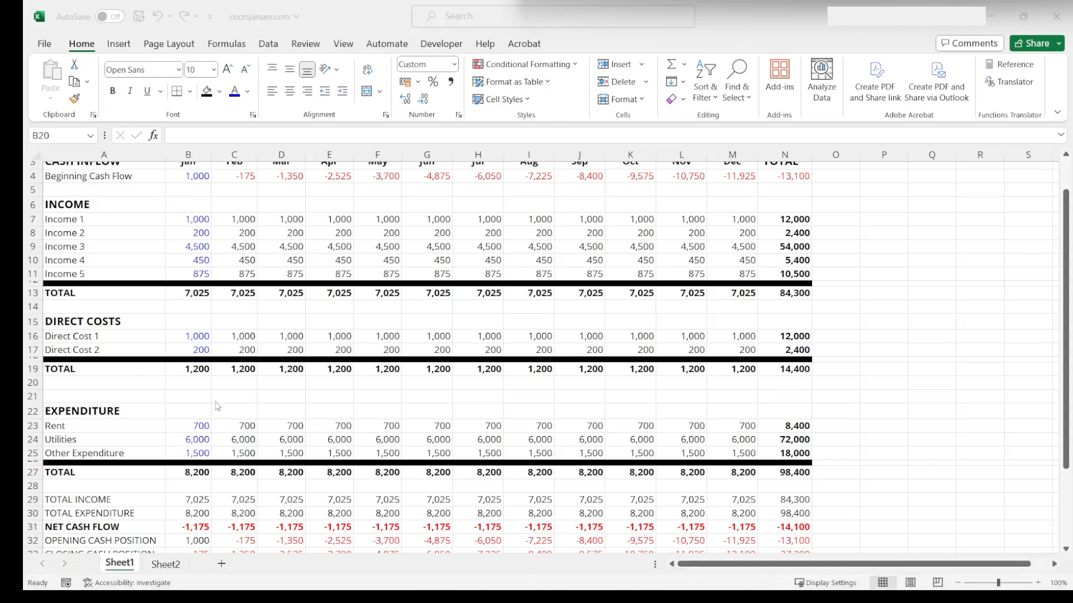
click(75, 394)
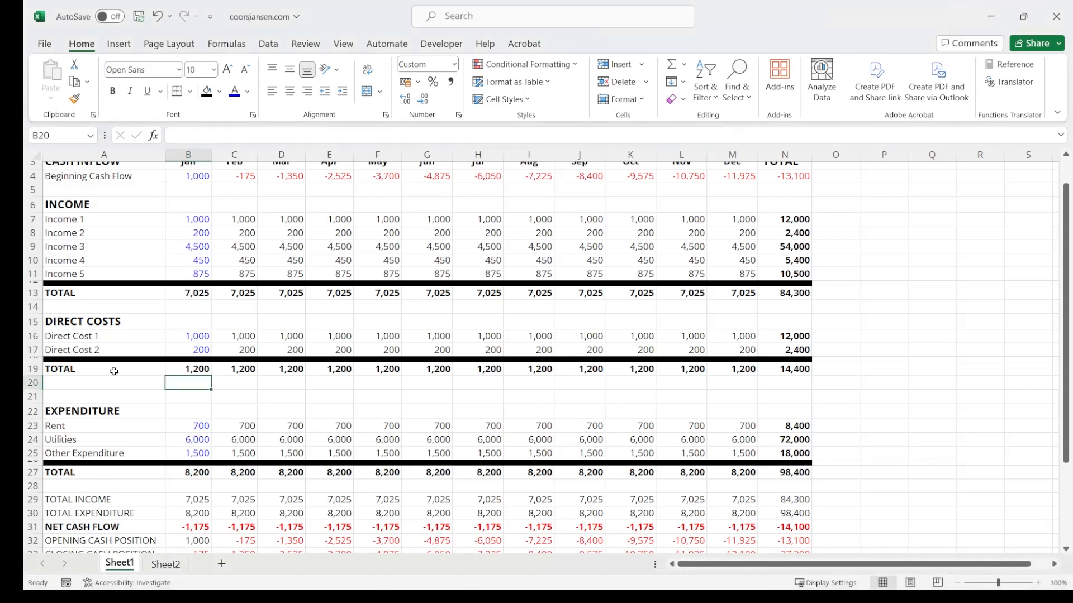
Check the January income and direct costs totals in B13 and B19 against the expenditure section and cash summary rows
click(198, 293)
click(195, 351)
click(193, 370)
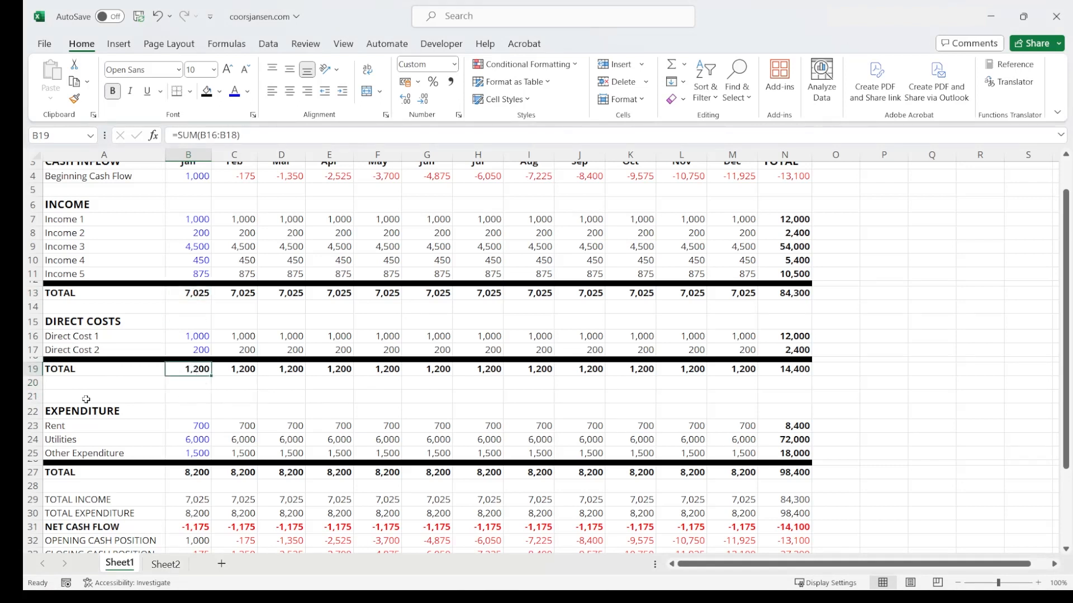
scroll(56, 408, down, 3)
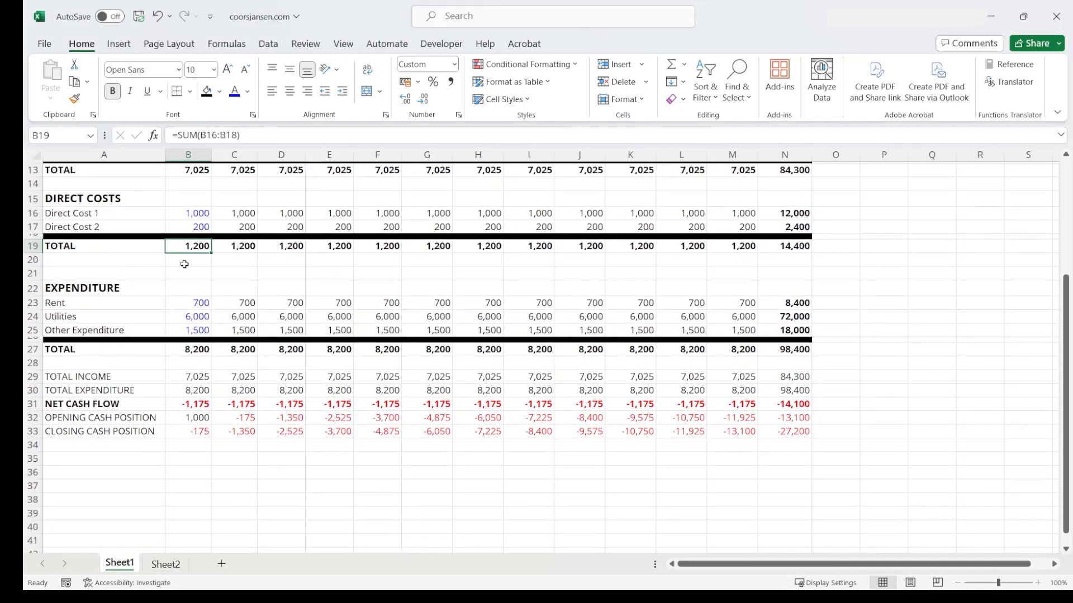
scroll(195, 271, up, 4)
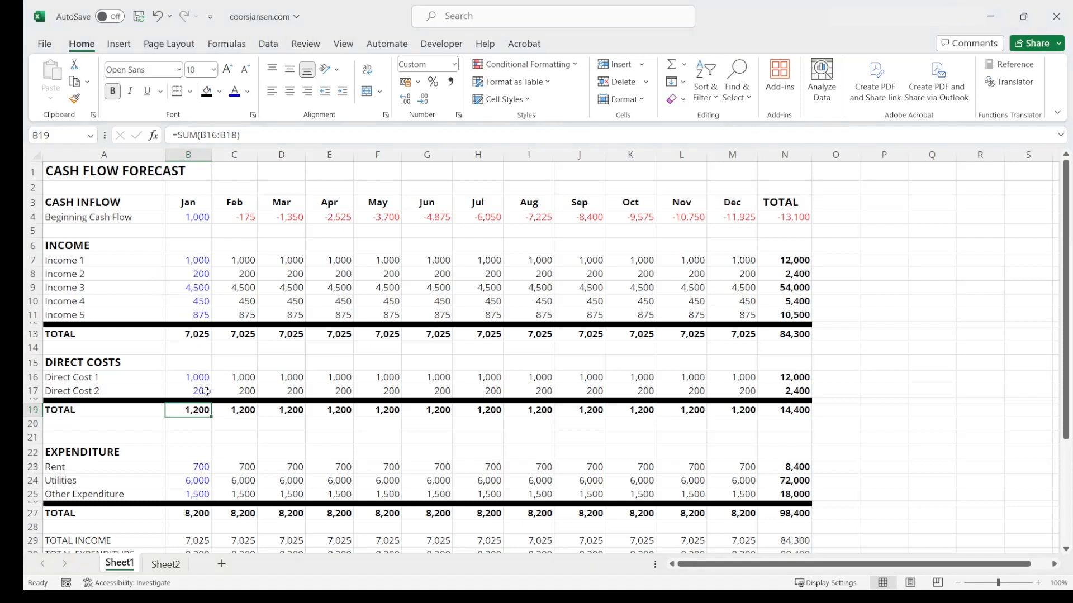
scroll(206, 391, down, 2)
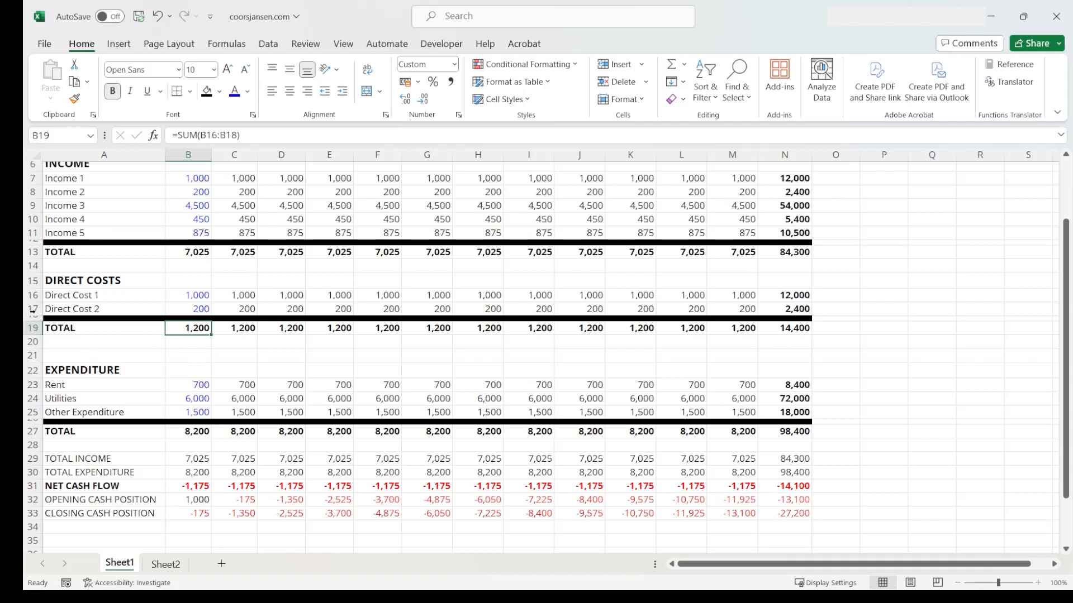
scroll(129, 369, down, 3)
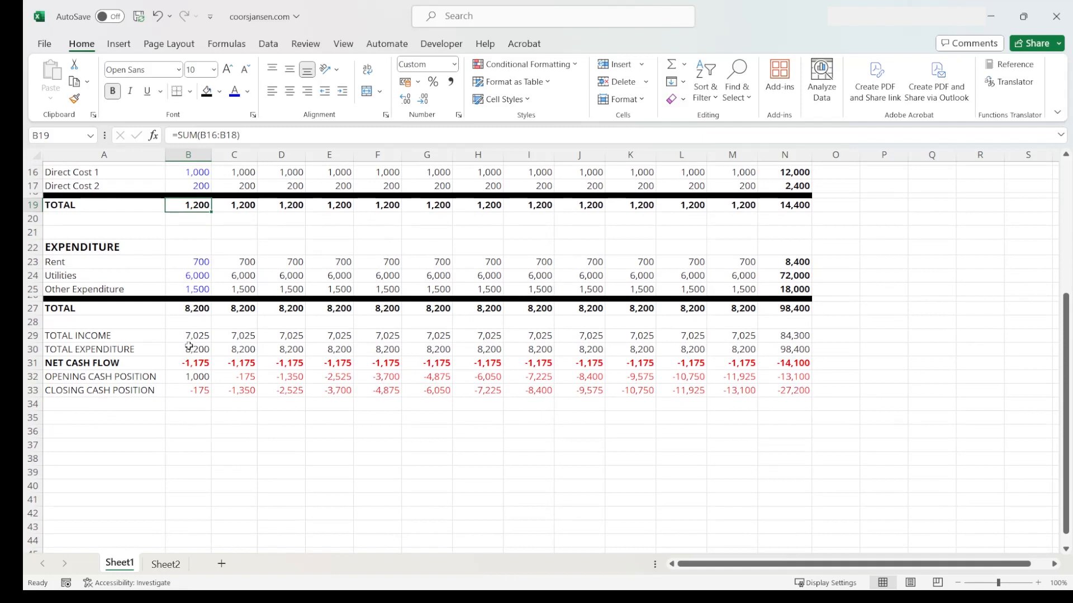
Change the January TOTAL EXPENDITURE formula in B30 to =B27+B19 and fill it across to N30
click(188, 349)
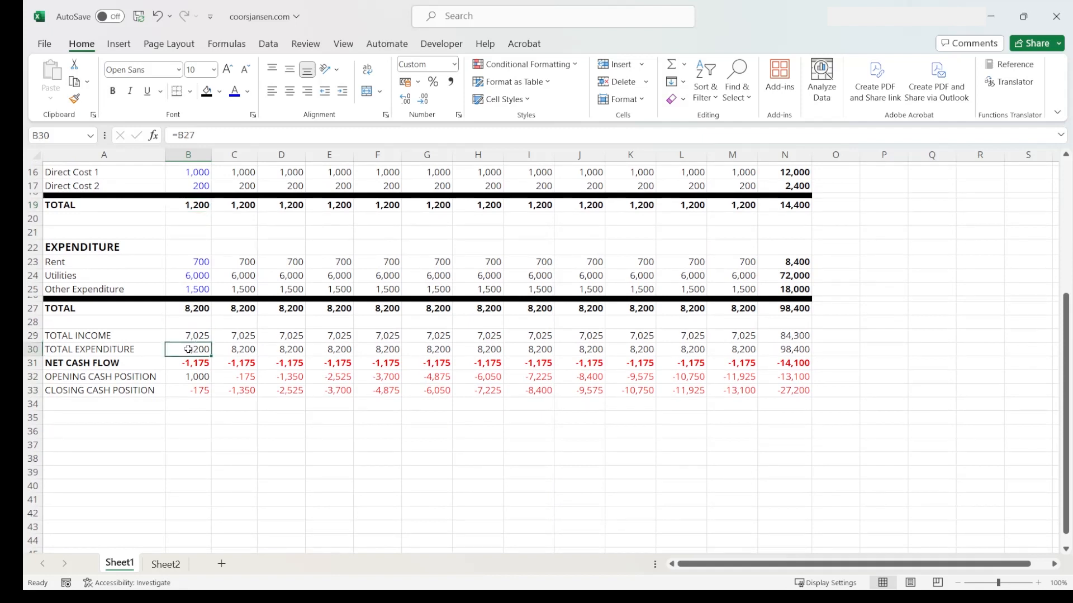
click(209, 137)
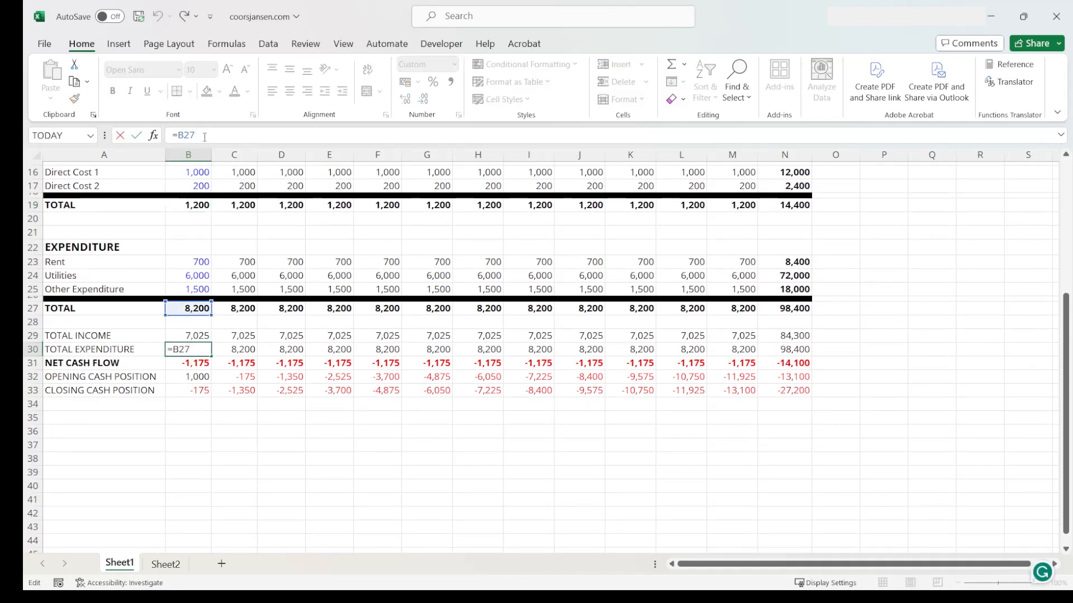
text(+)
scroll(232, 238, up, 4)
click(199, 369)
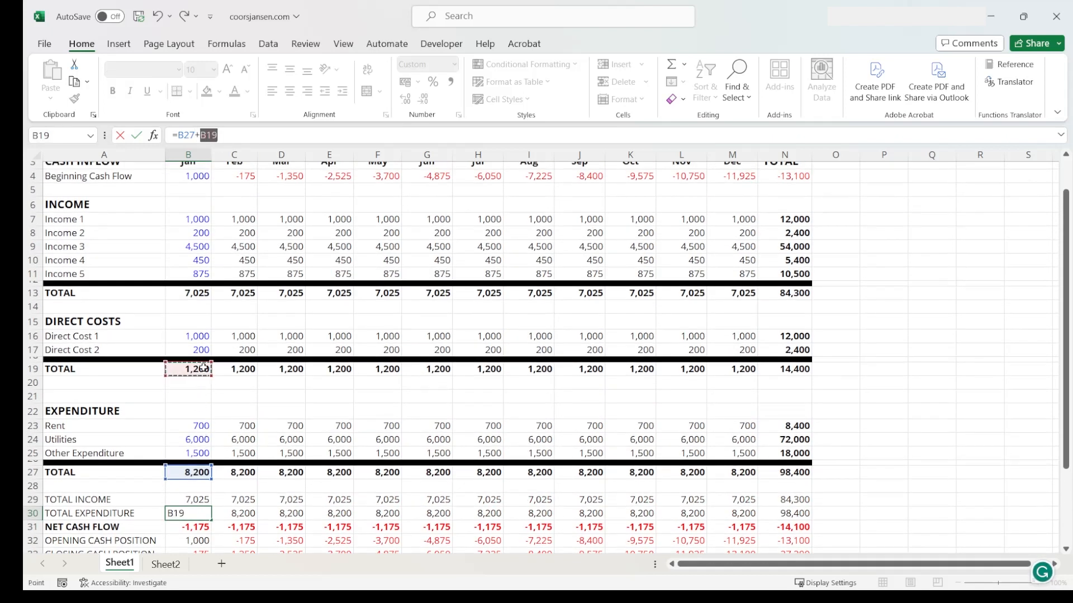
key(Return)
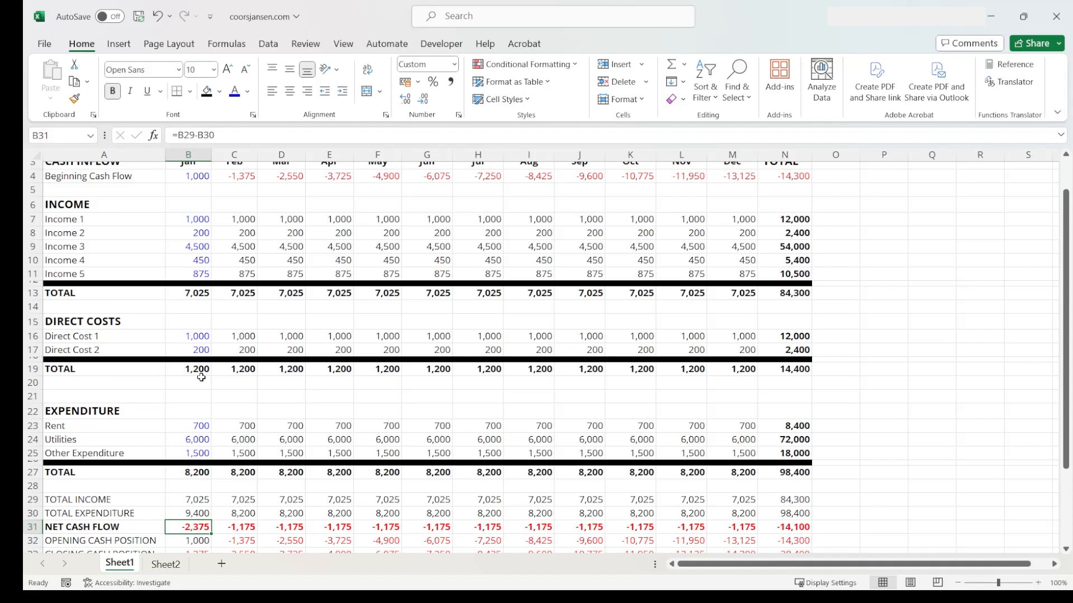
scroll(199, 369, down, 3)
click(192, 387)
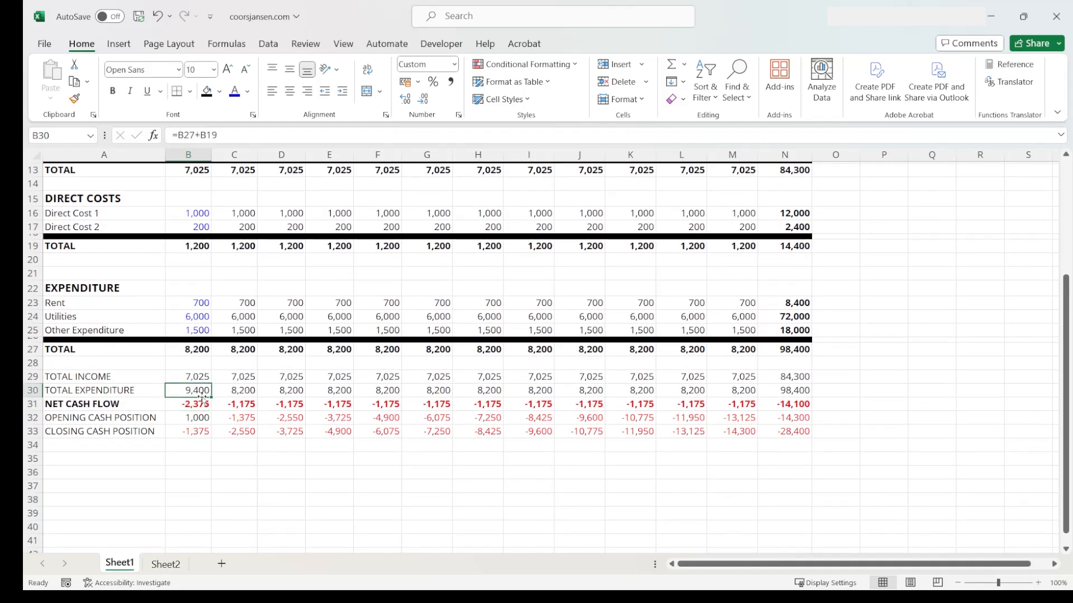
drag(212, 399, 800, 388)
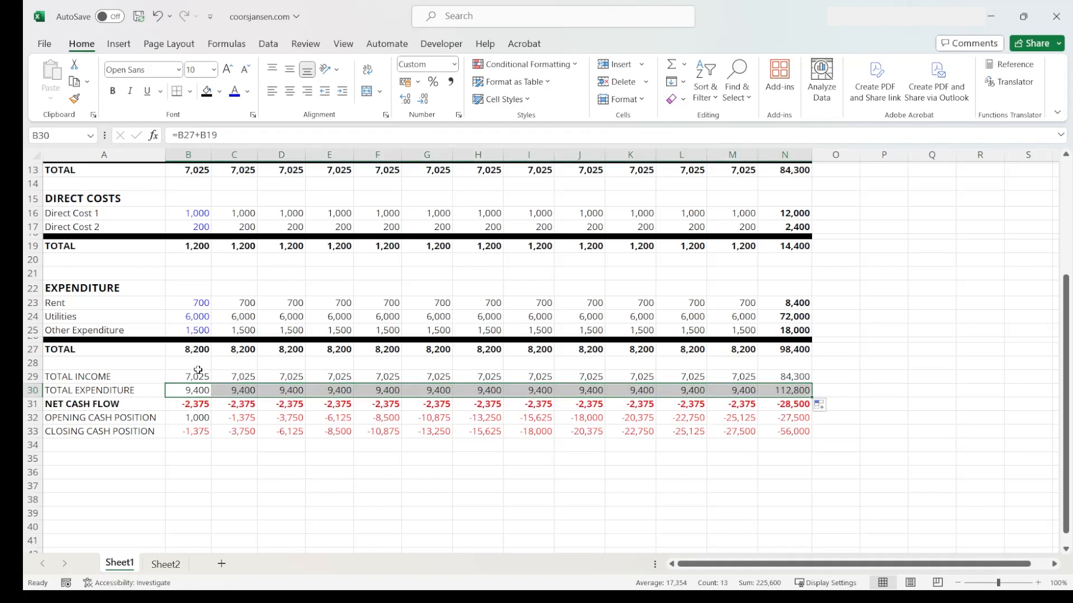
Set the January Utilities expenditure in B24 to 800
click(196, 318)
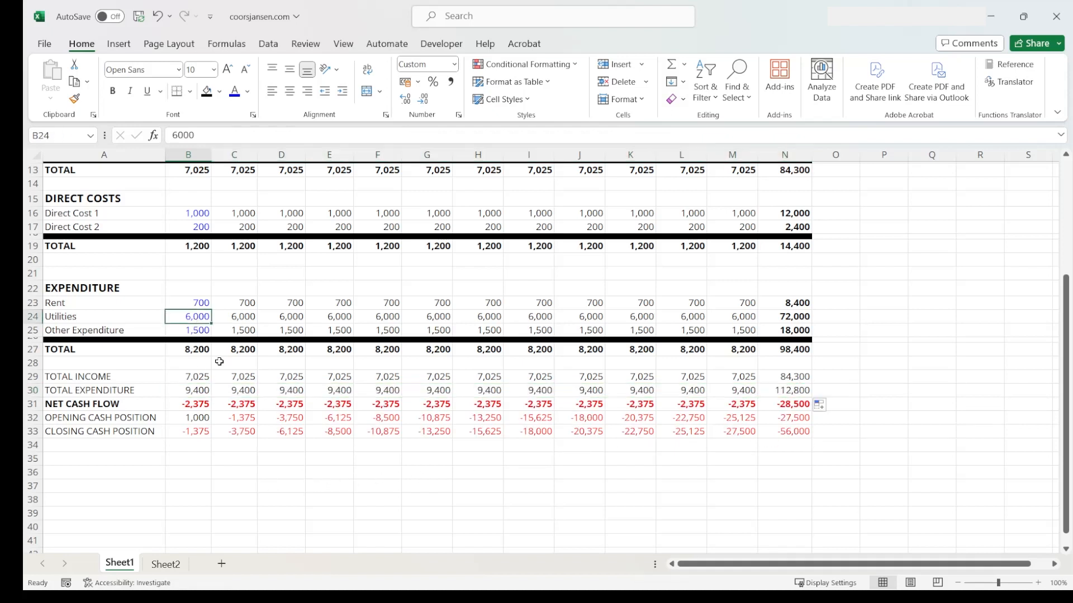
text(800)
key(Return)
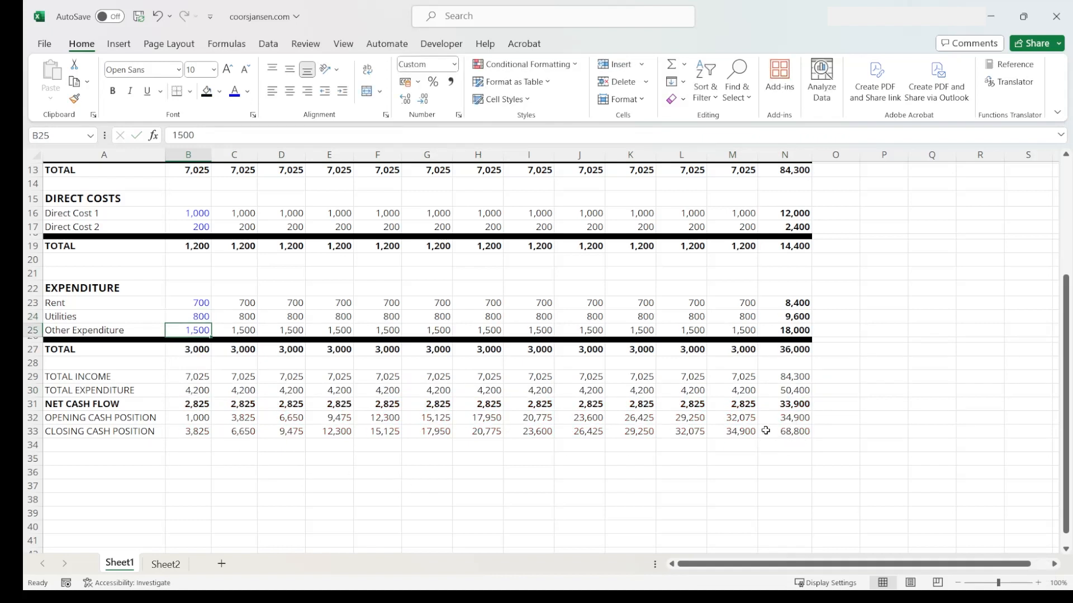
scroll(197, 461, up, 4)
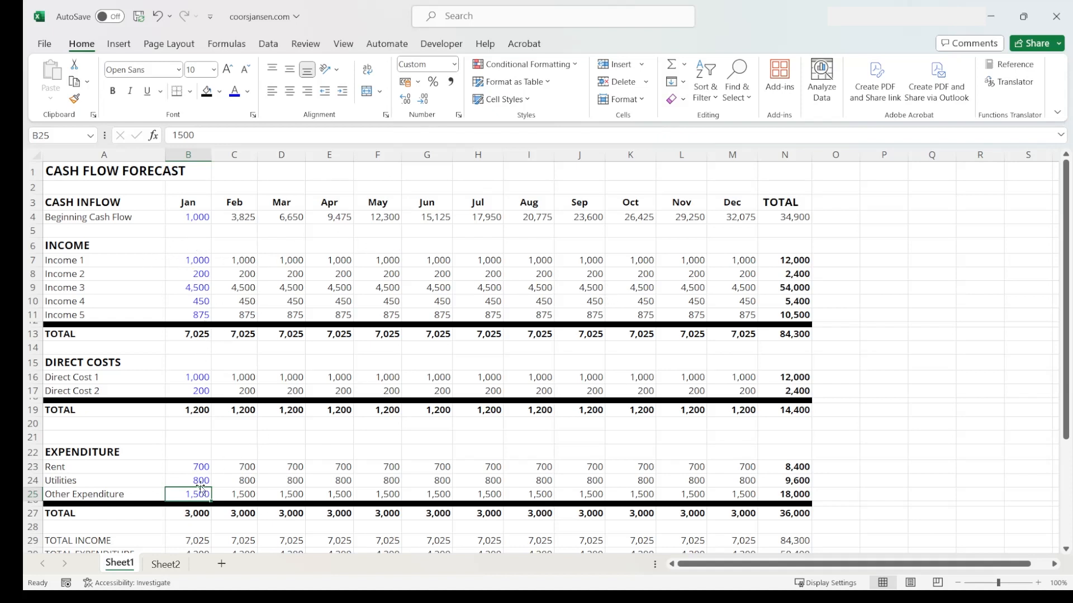
scroll(198, 485, down, 2)
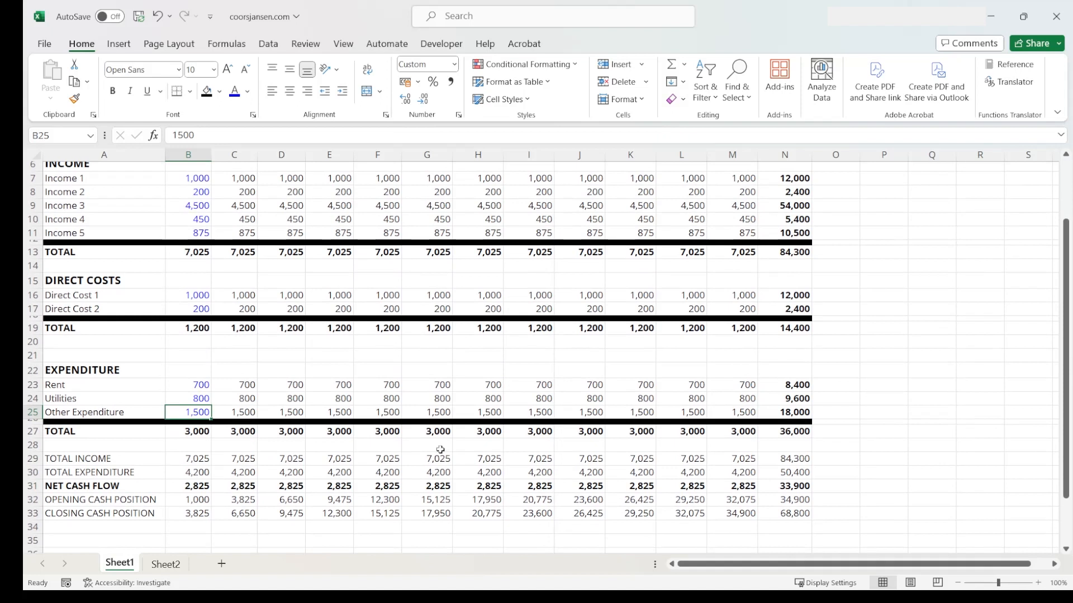
scroll(440, 448, up, 2)
scroll(425, 450, down, 4)
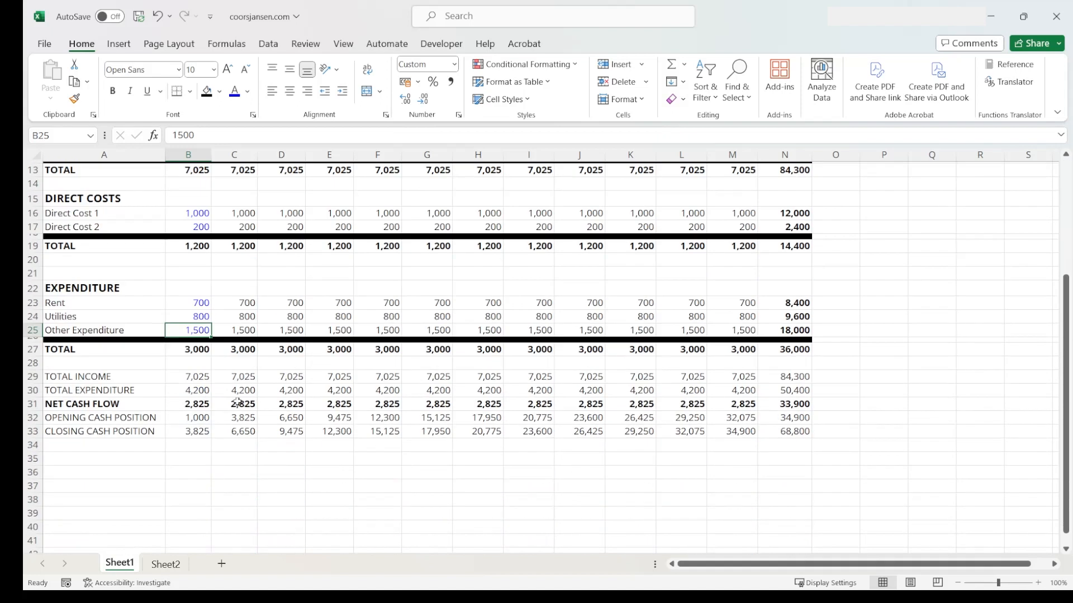
scroll(207, 463, up, 4)
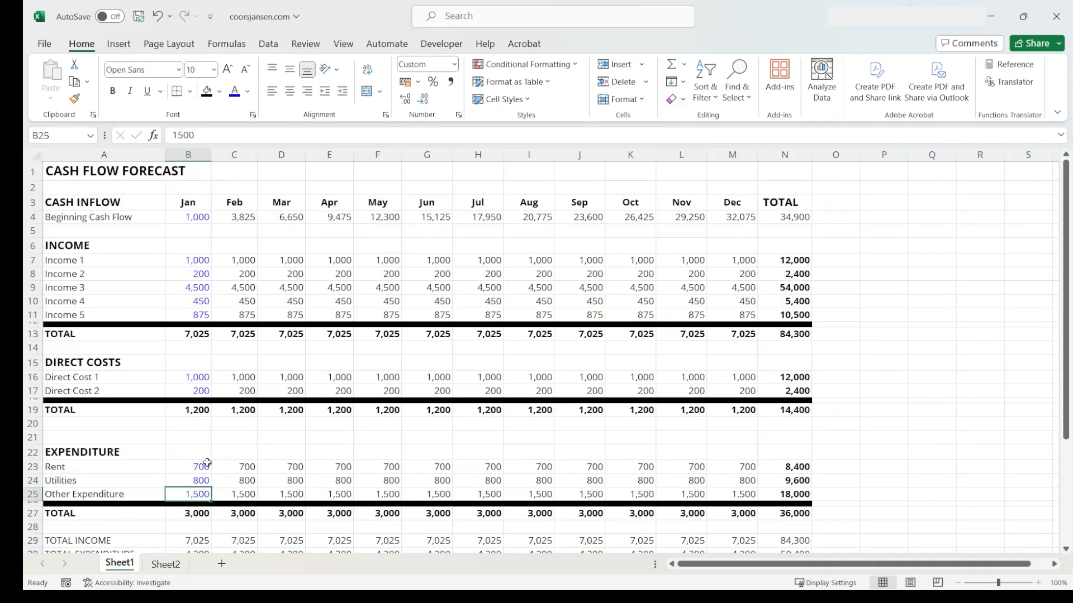